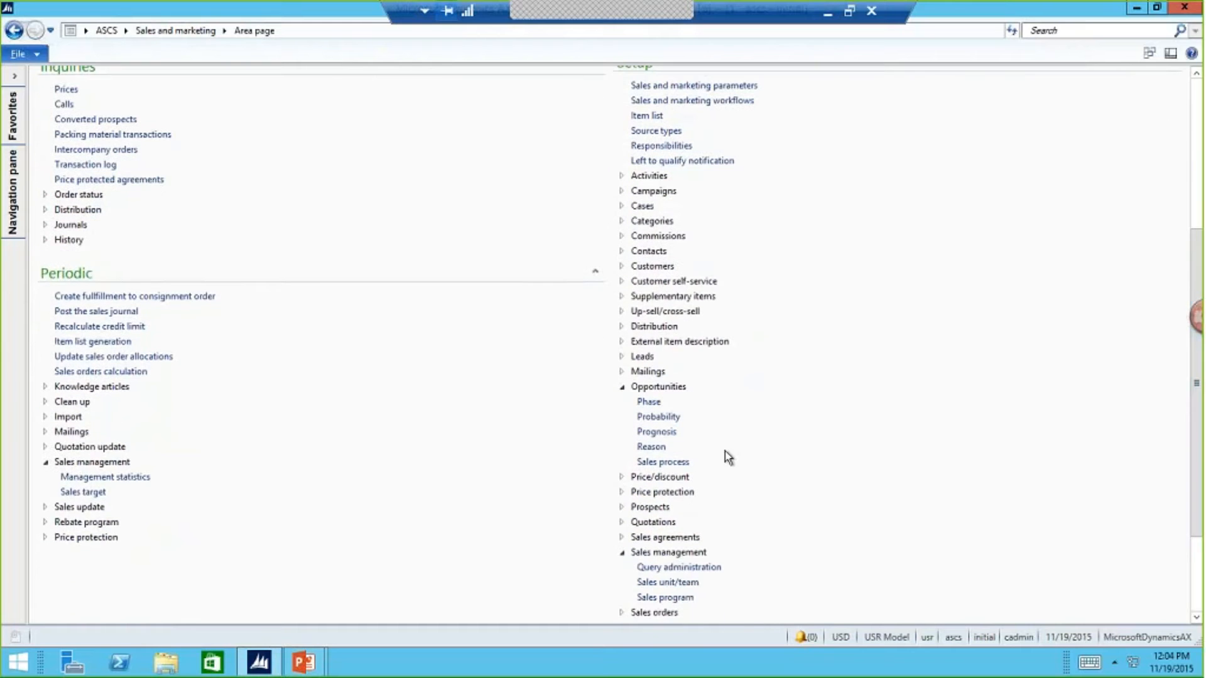
- Open the sales process setup and examine the STANDARD process's Prequalification stage, its Call Prospect activity and the stage's creation options
left_click(675, 460)
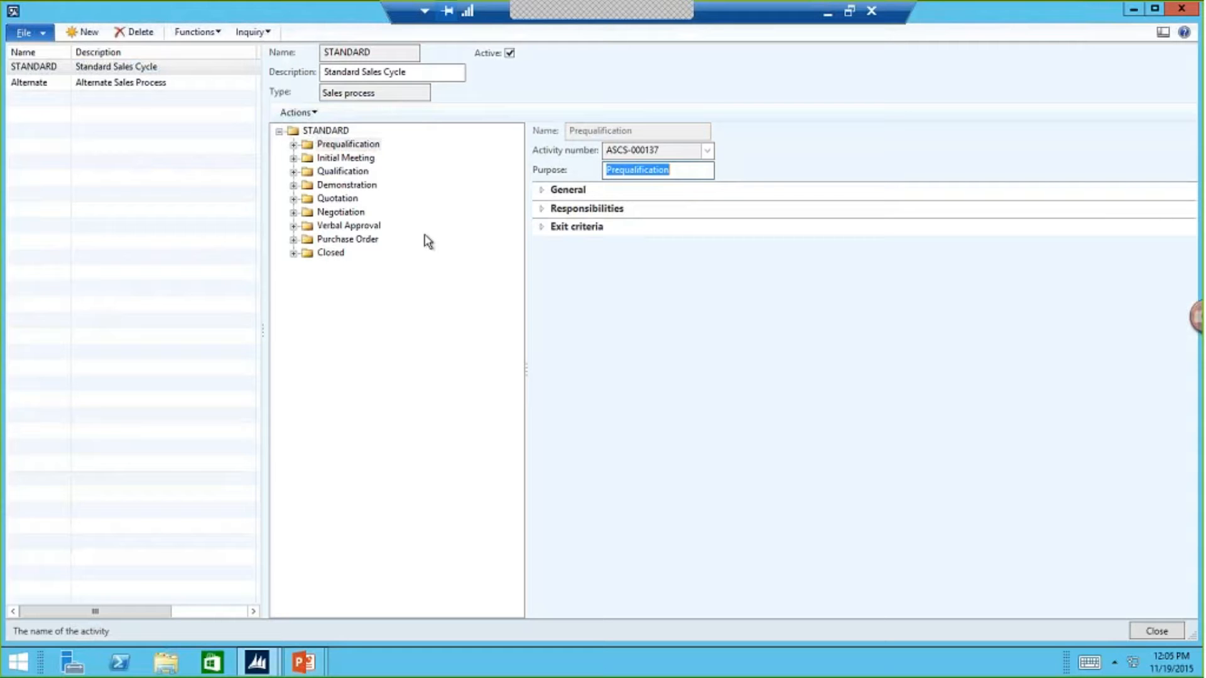
left_click(294, 144)
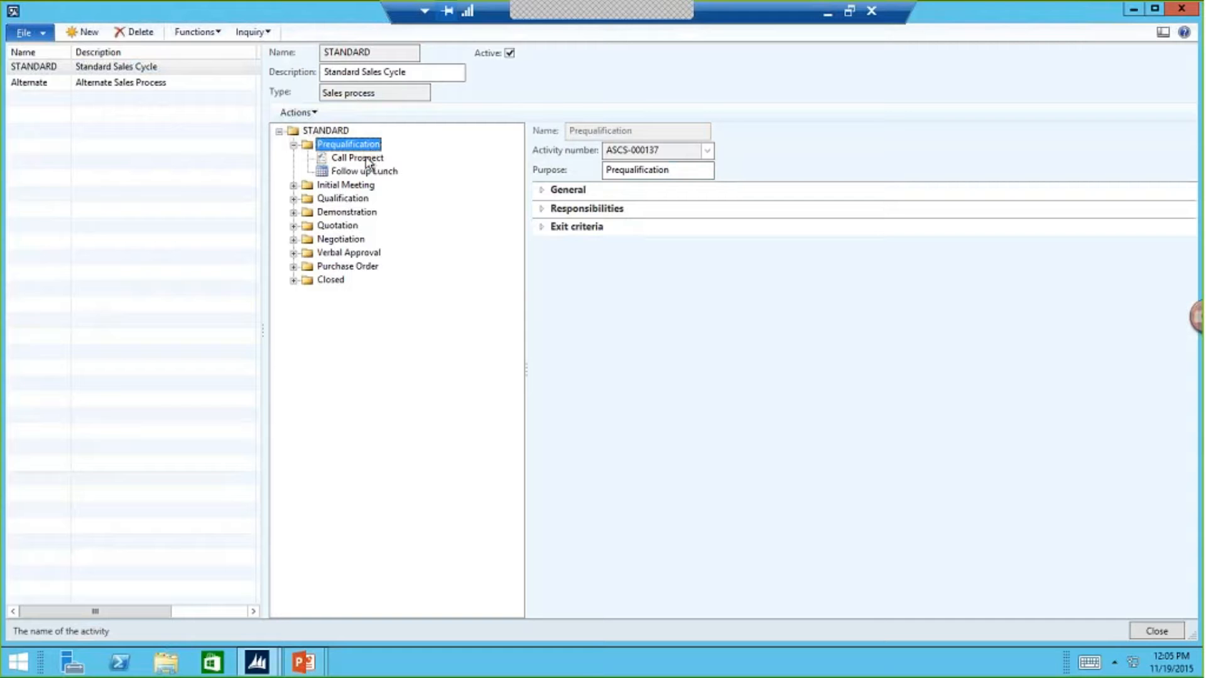
left_click(365, 157)
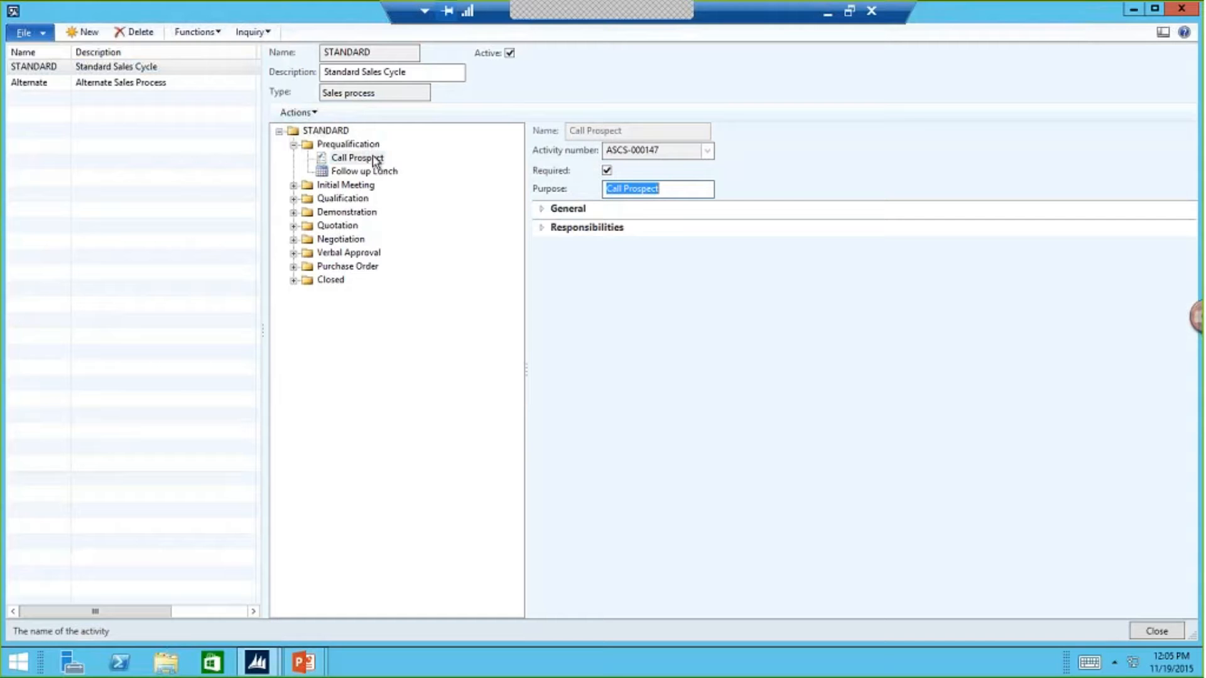
right_click(380, 159)
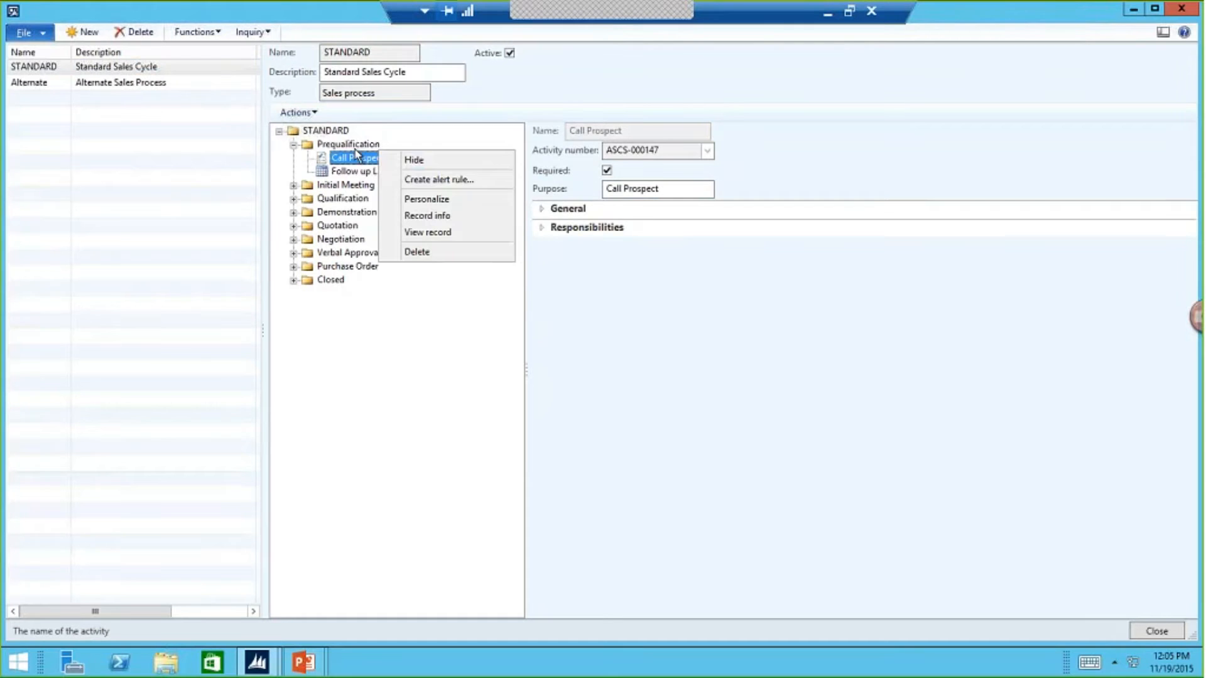
left_click(355, 148)
right_click(356, 152)
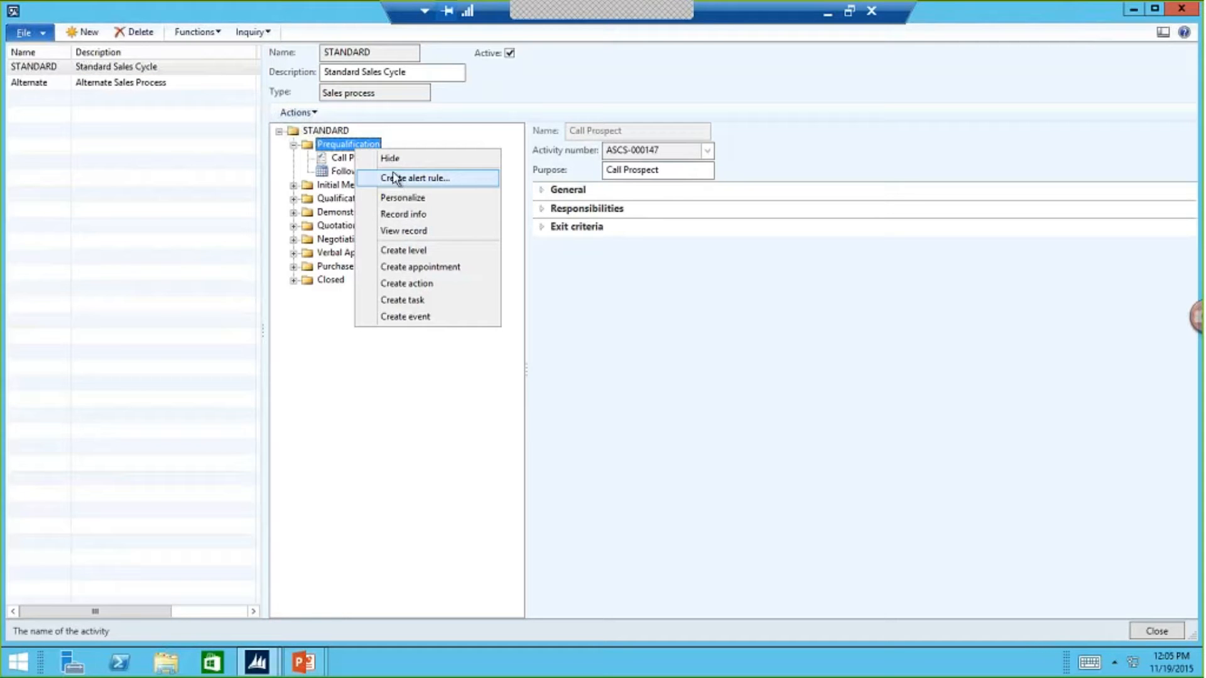
left_click(363, 144)
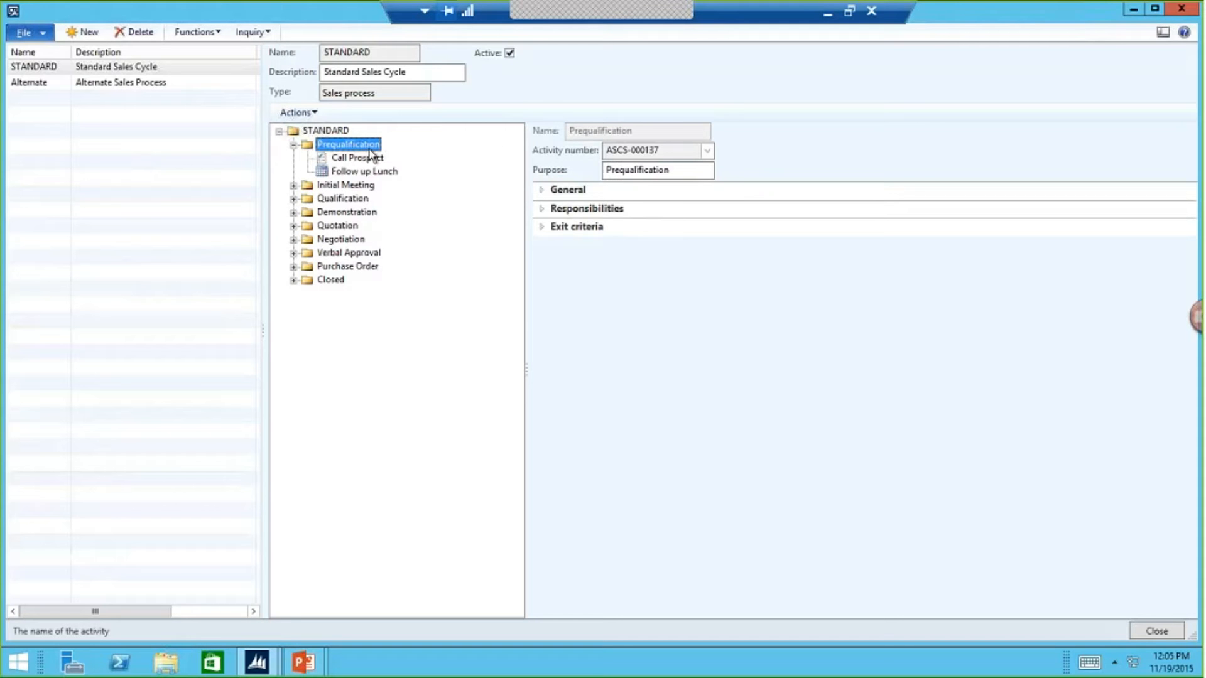
- Review the General, Responsibilities and Exit criteria details of the Prequalification stage
left_click(542, 190)
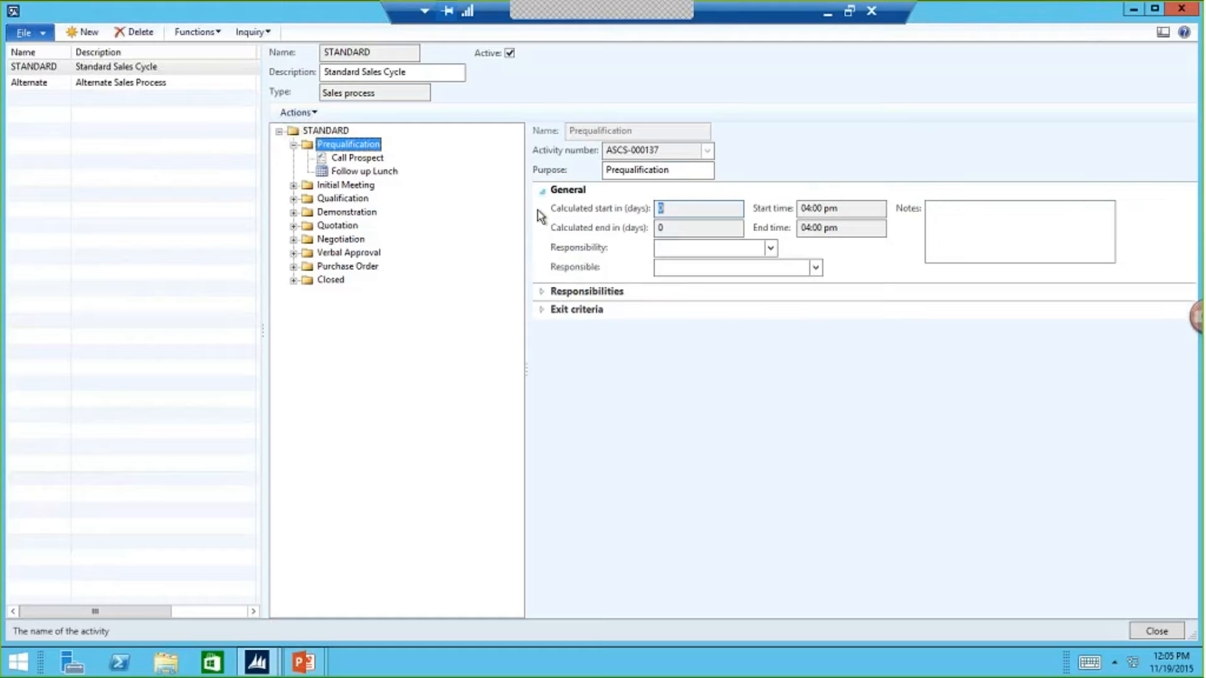
left_click(548, 291)
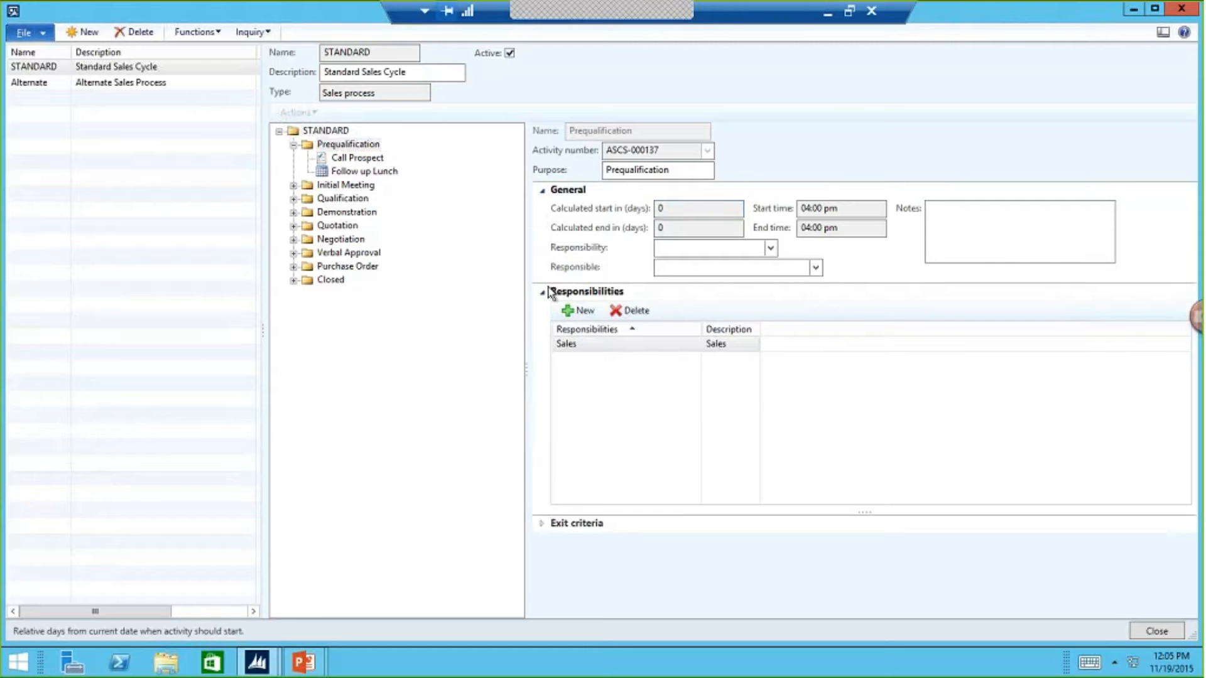
left_click(549, 523)
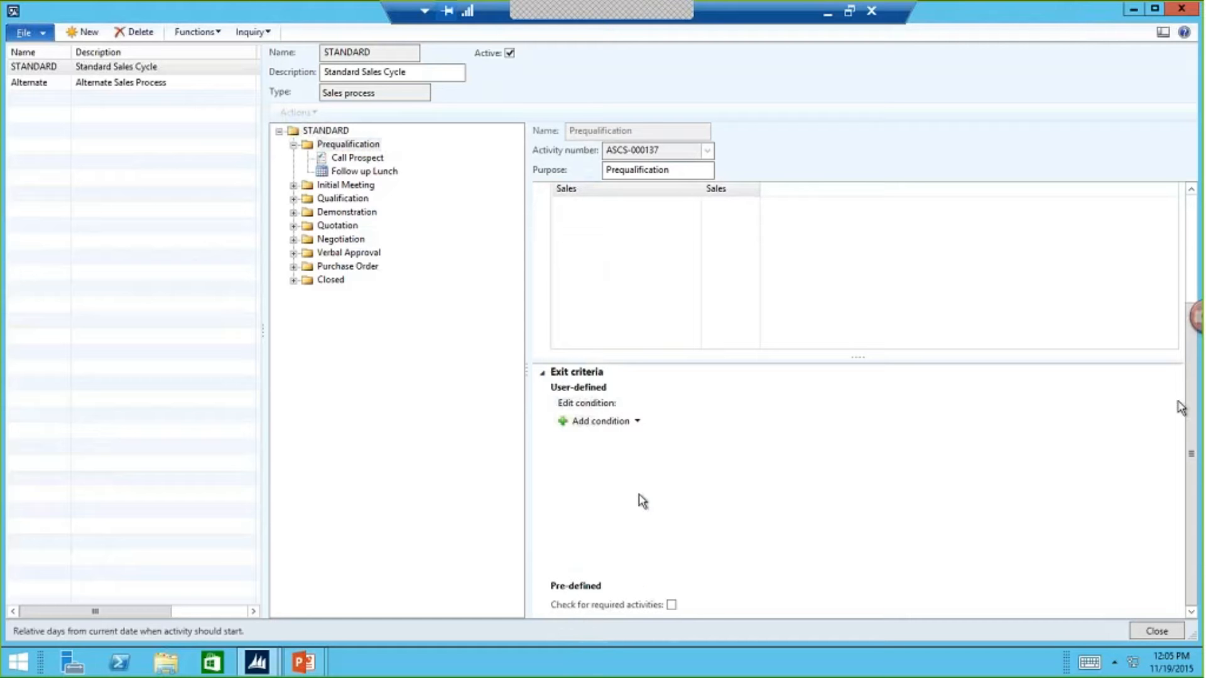
scroll(1192, 418, "up", 3)
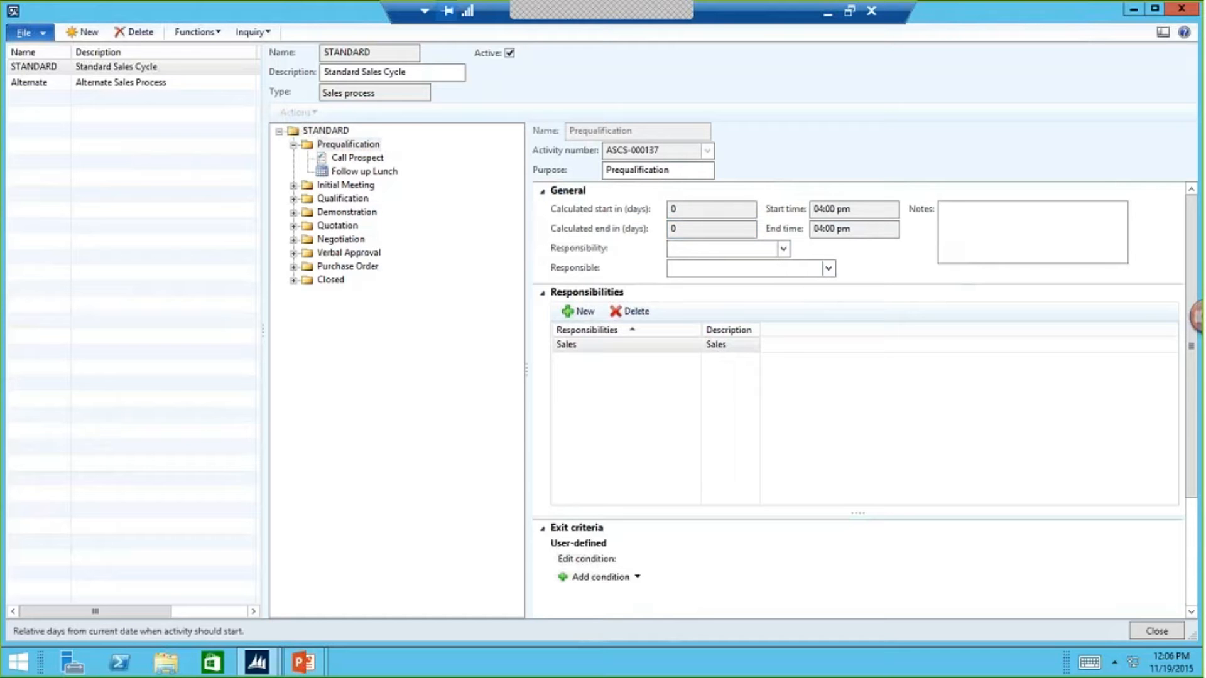
- Create a new sales process named FastTrack with the description "Fasttrack Sales Process", keeping the Sales process type
left_click(82, 32)
type("Fa")
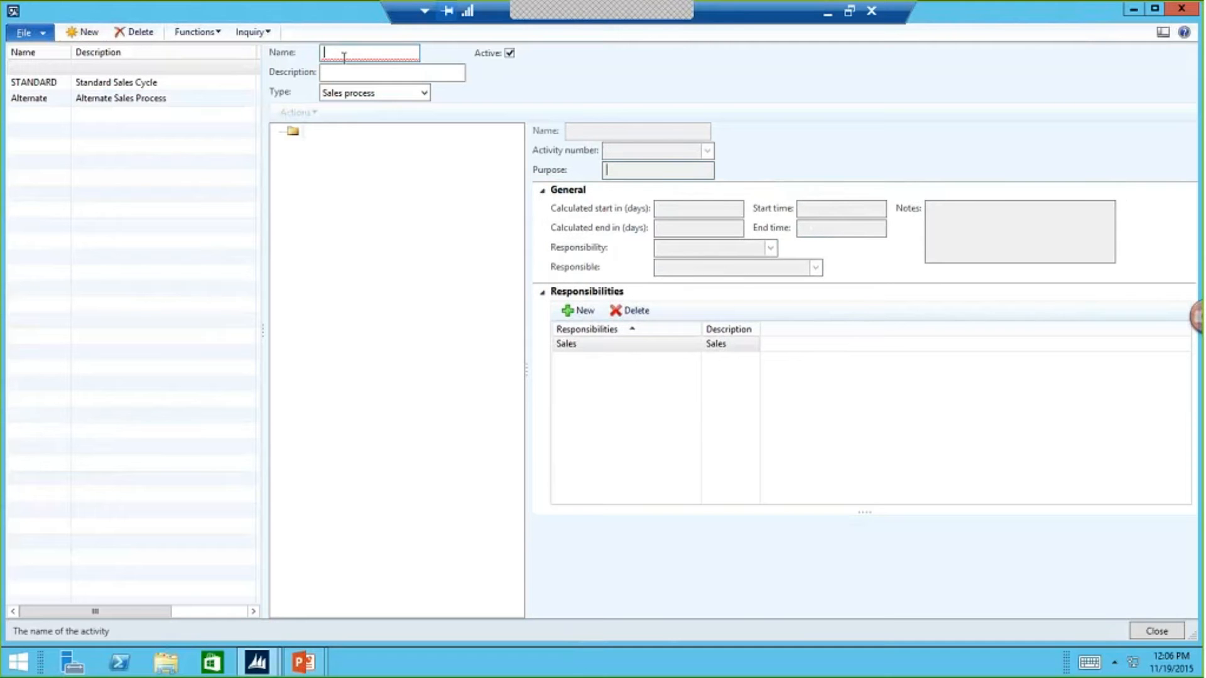
type("stTrac")
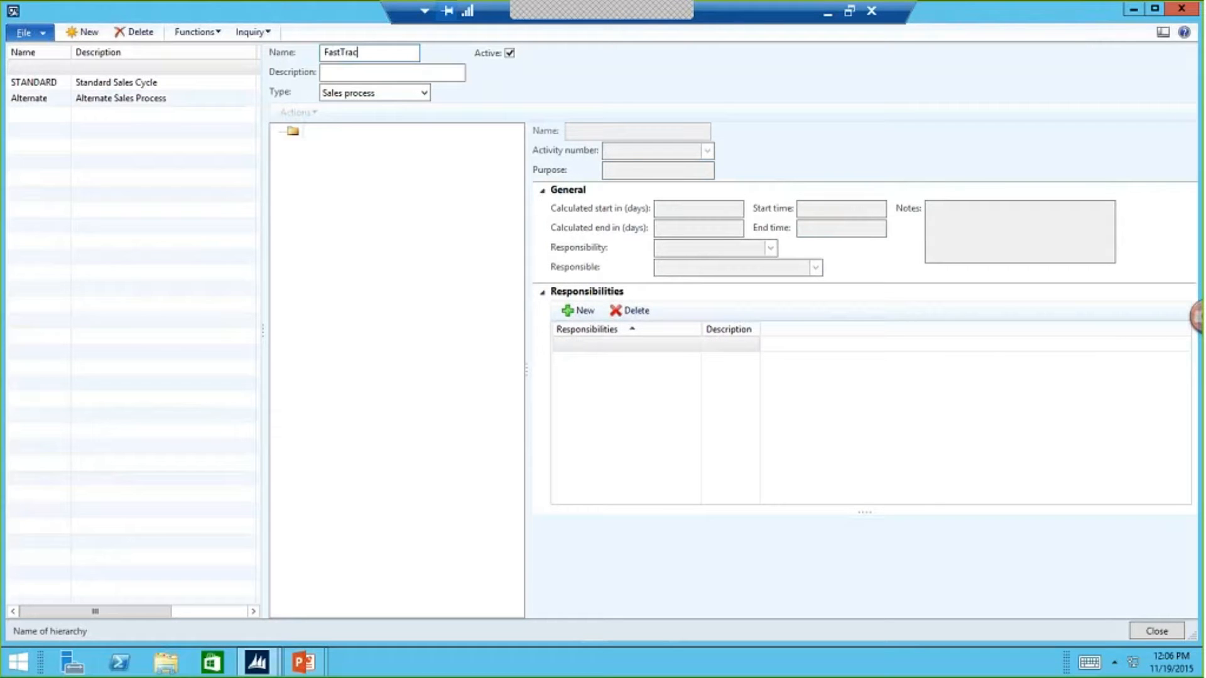
type("k")
key("Tab")
type("Fasttrack S")
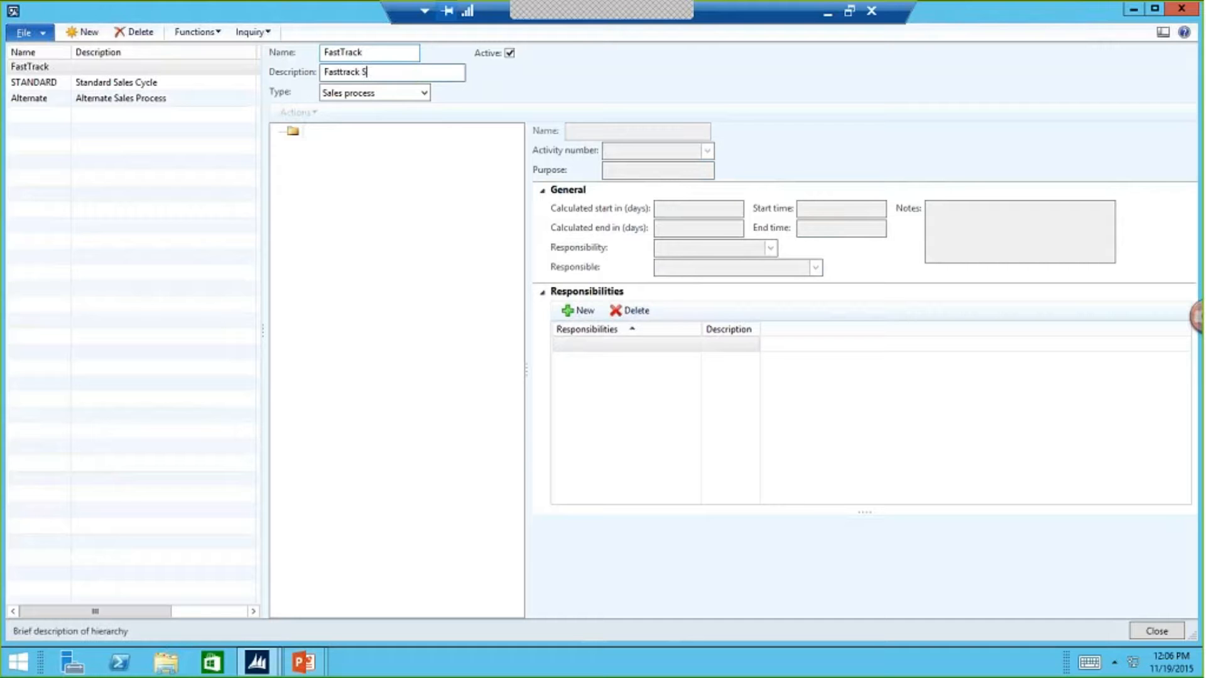
type("ales")
type(" (r")
type("o")
type("cess")
key("Tab")
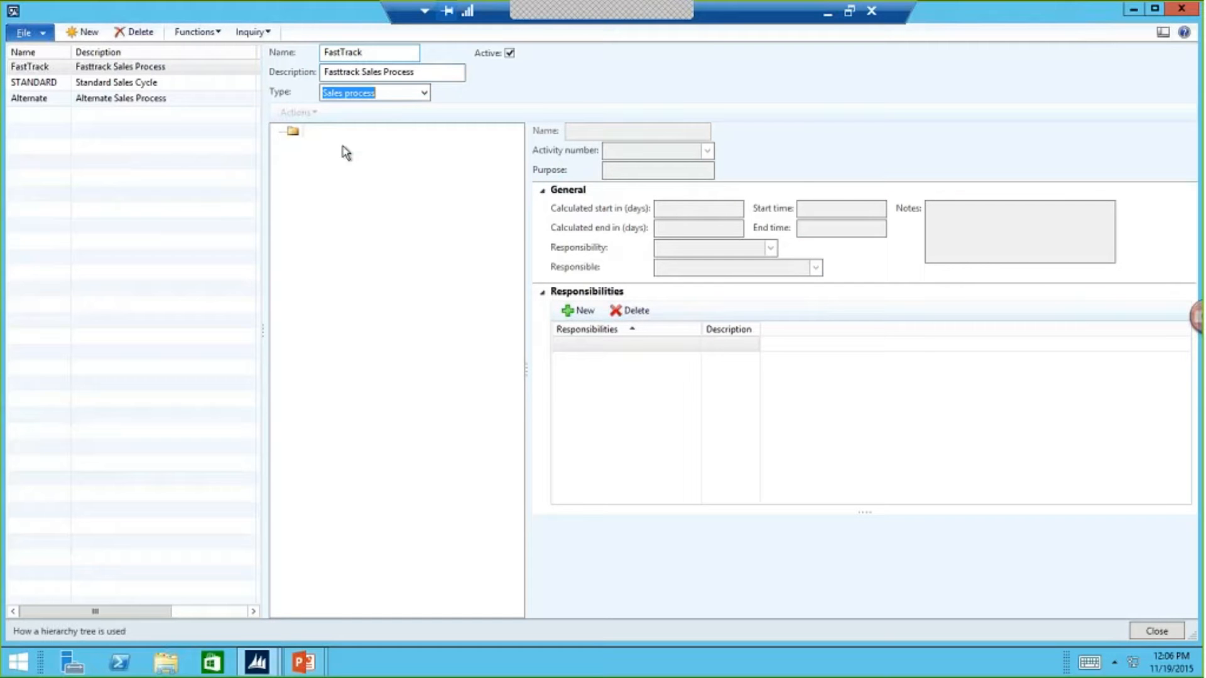
key("Tab")
- Set the purpose of the FastTrack process's first stage to "Initial Meet and greet"
left_click(304, 142)
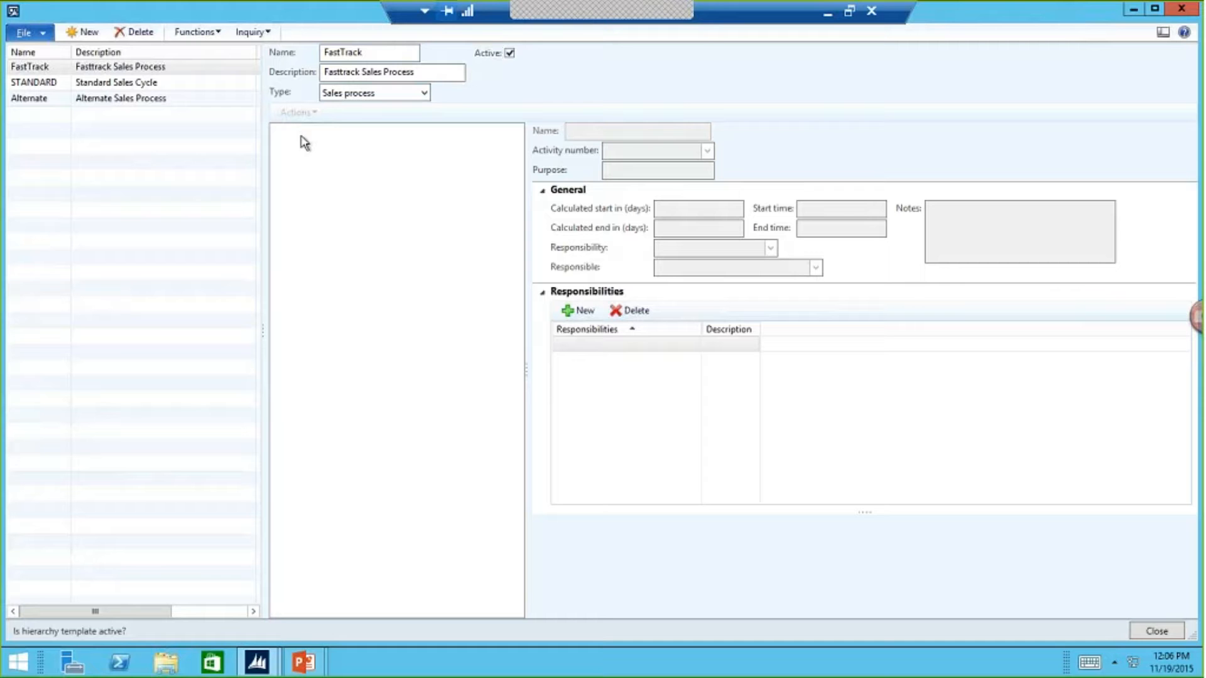
left_click(324, 146)
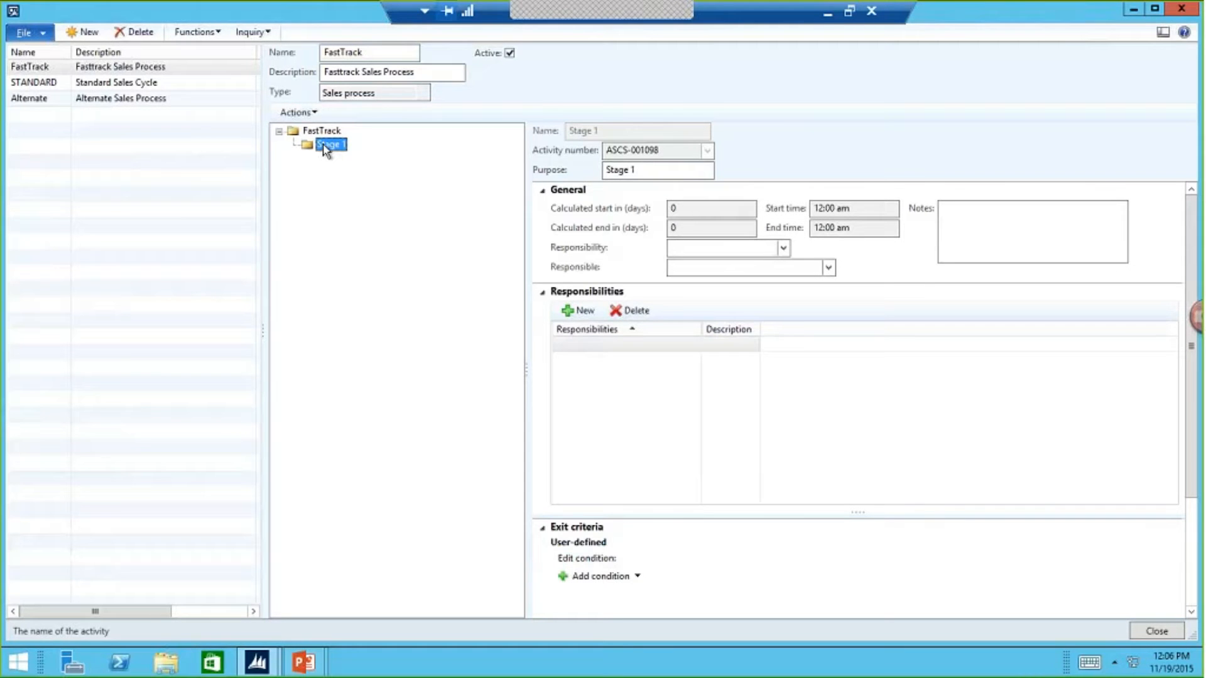
left_click(651, 170)
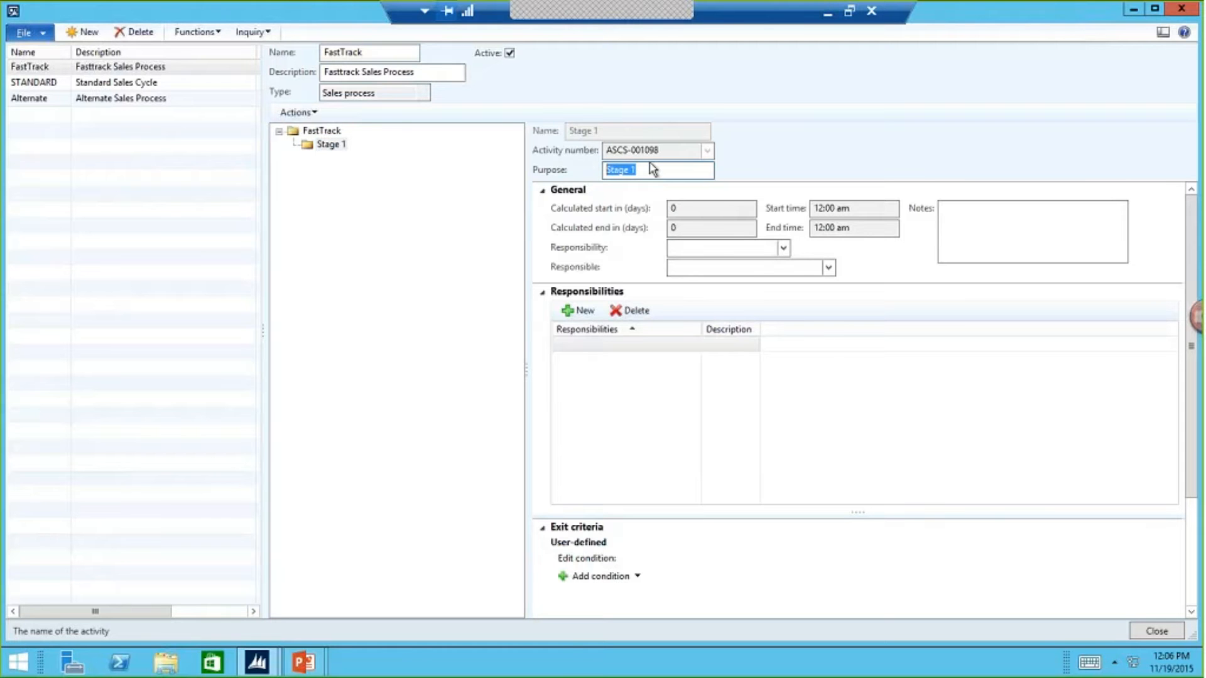
type("Initial Meet and greet")
key("Tab")
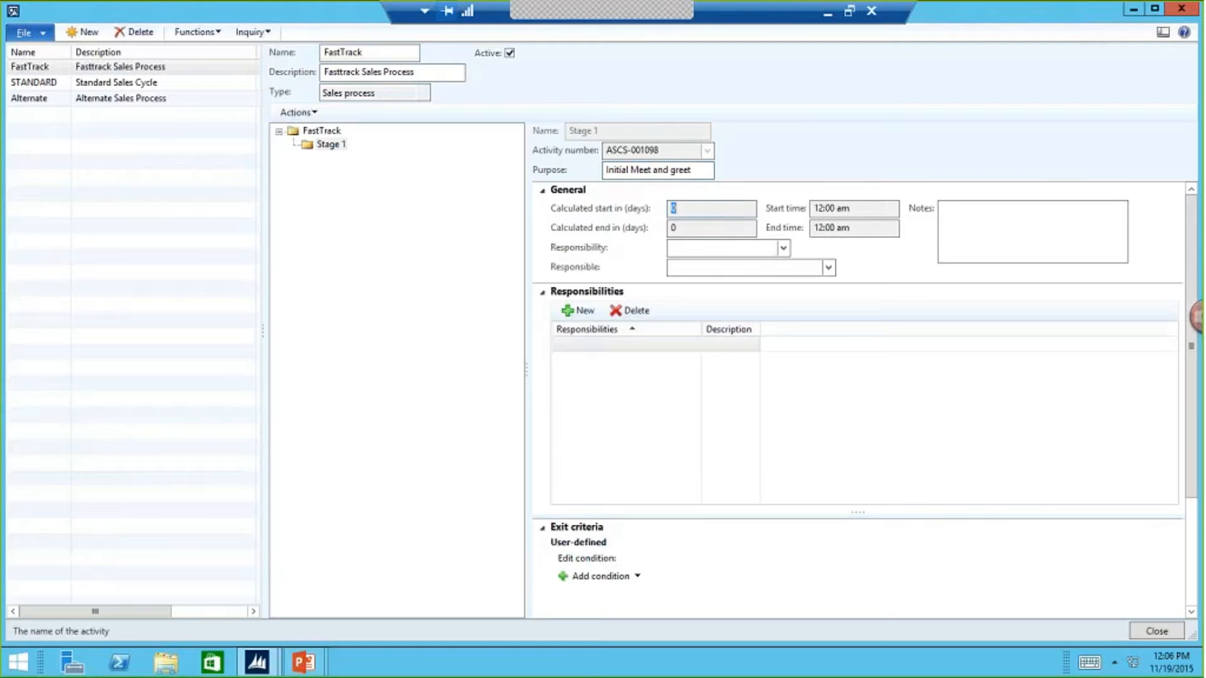
- Look through the available responsibility codes and the workers selectable as responsible for the first stage
left_click(784, 248)
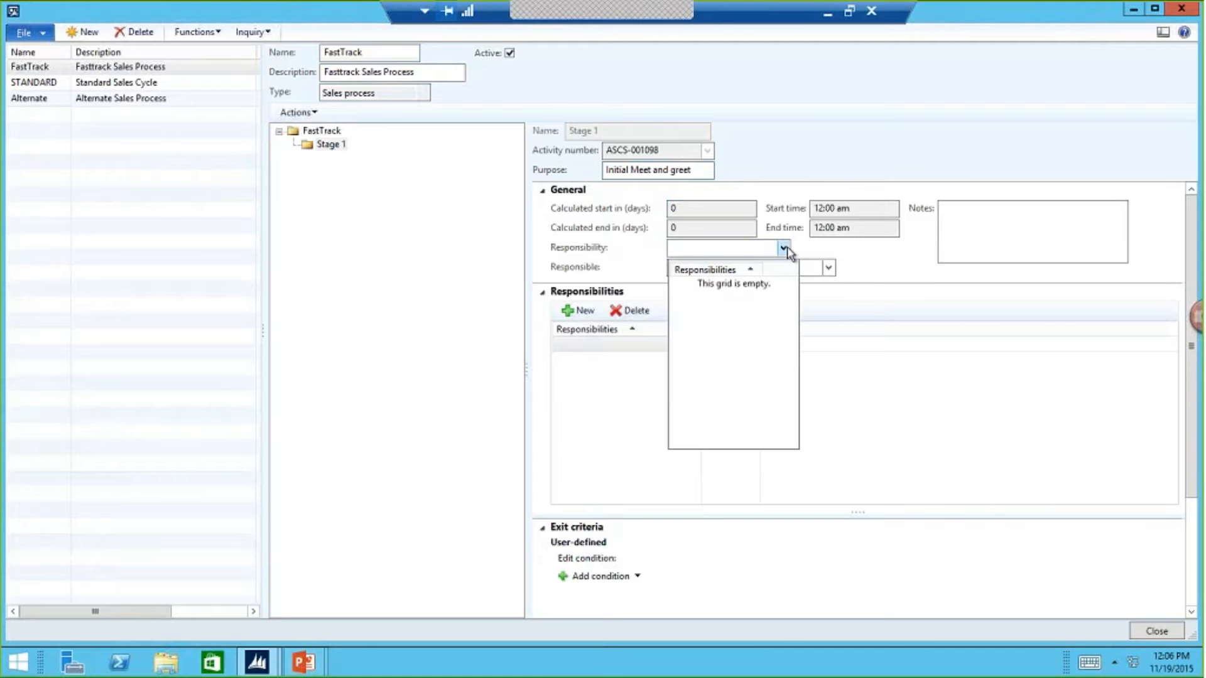
right_click(748, 248)
left_click(798, 410)
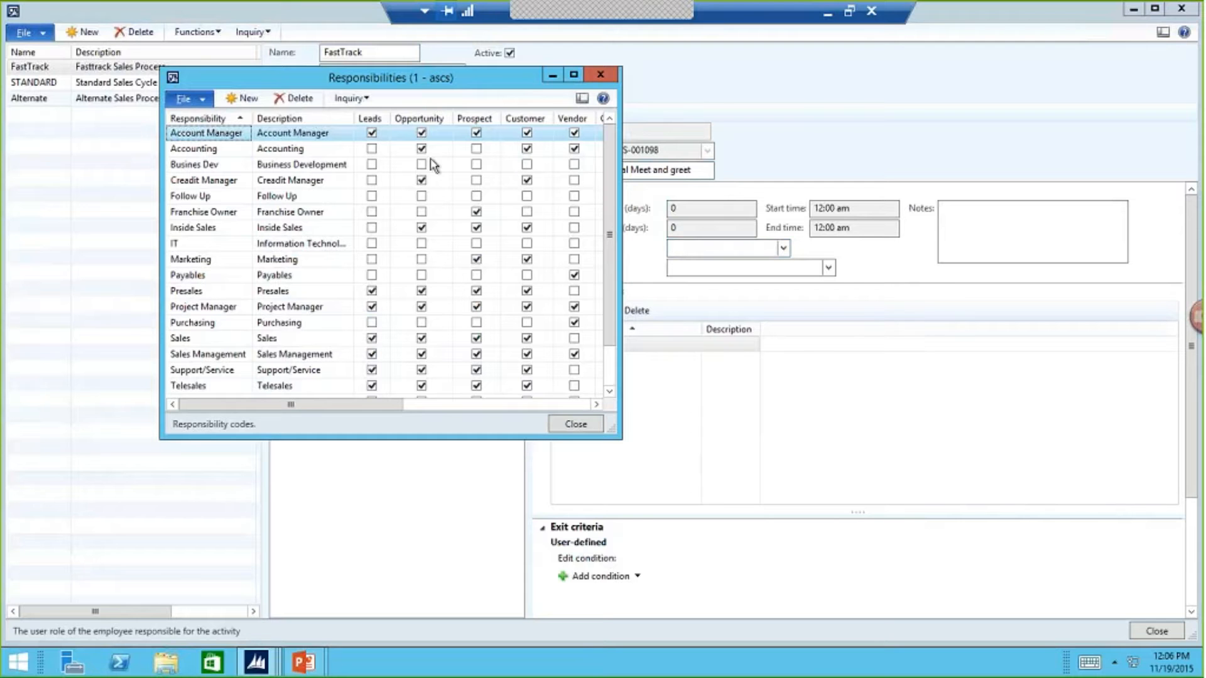
left_click_drag(790, 242, 972, 245)
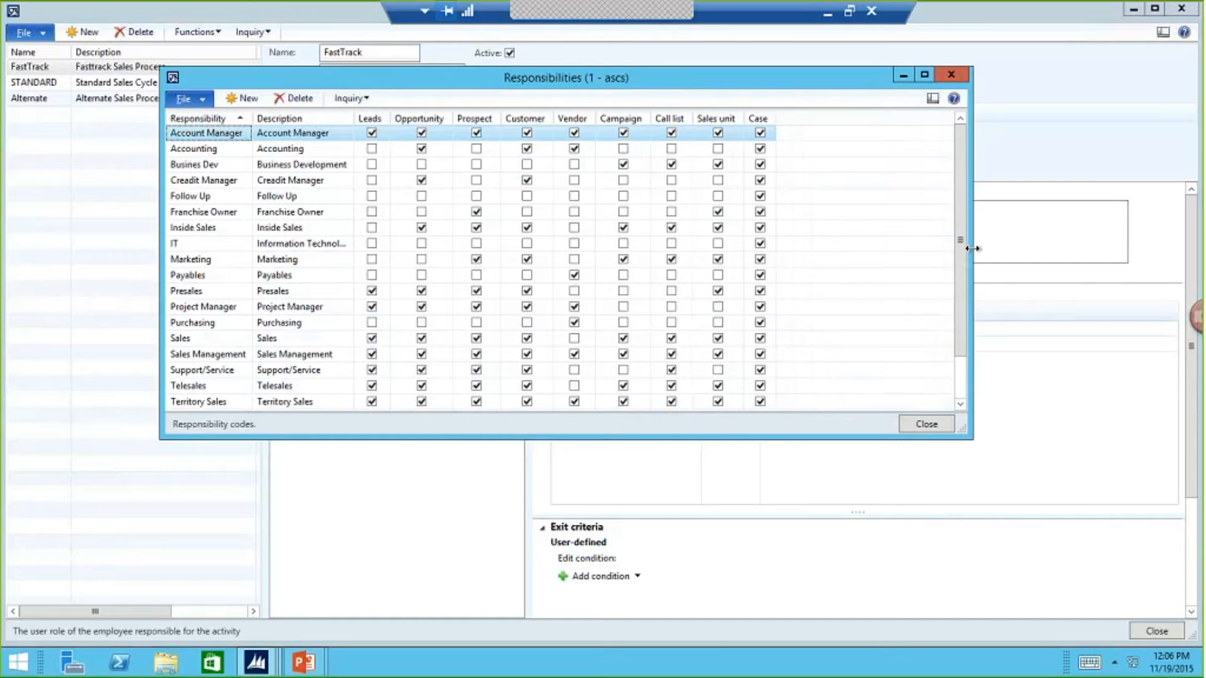
left_click(925, 426)
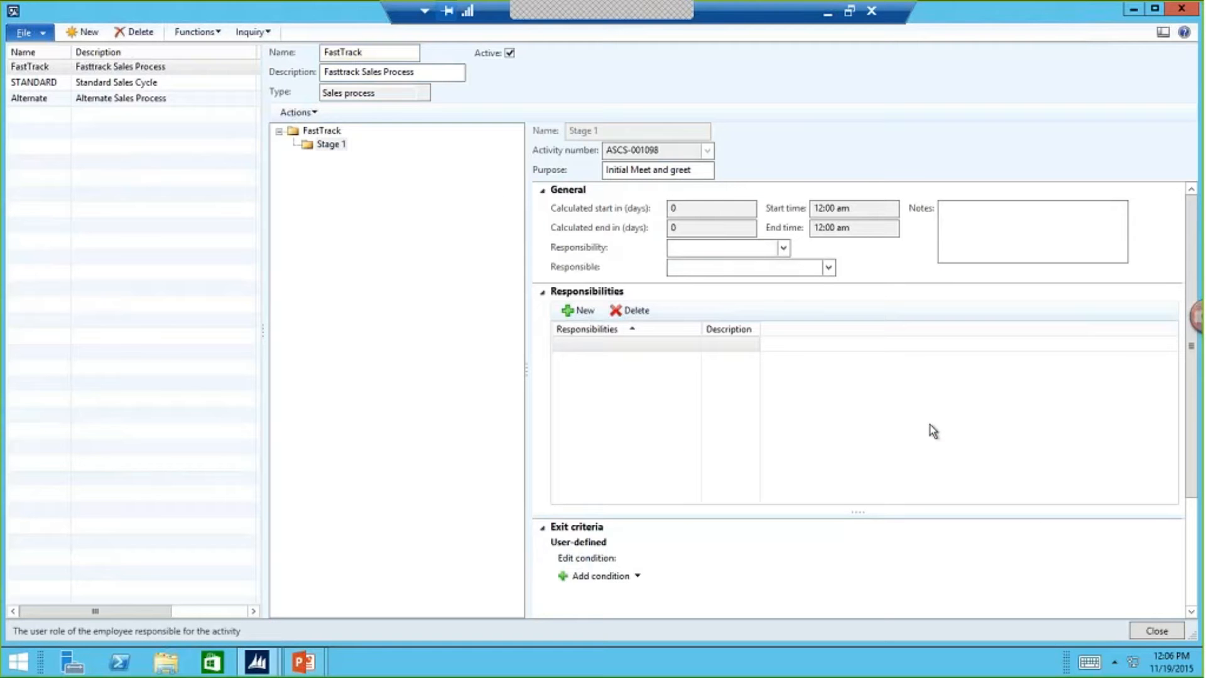
left_click(828, 267)
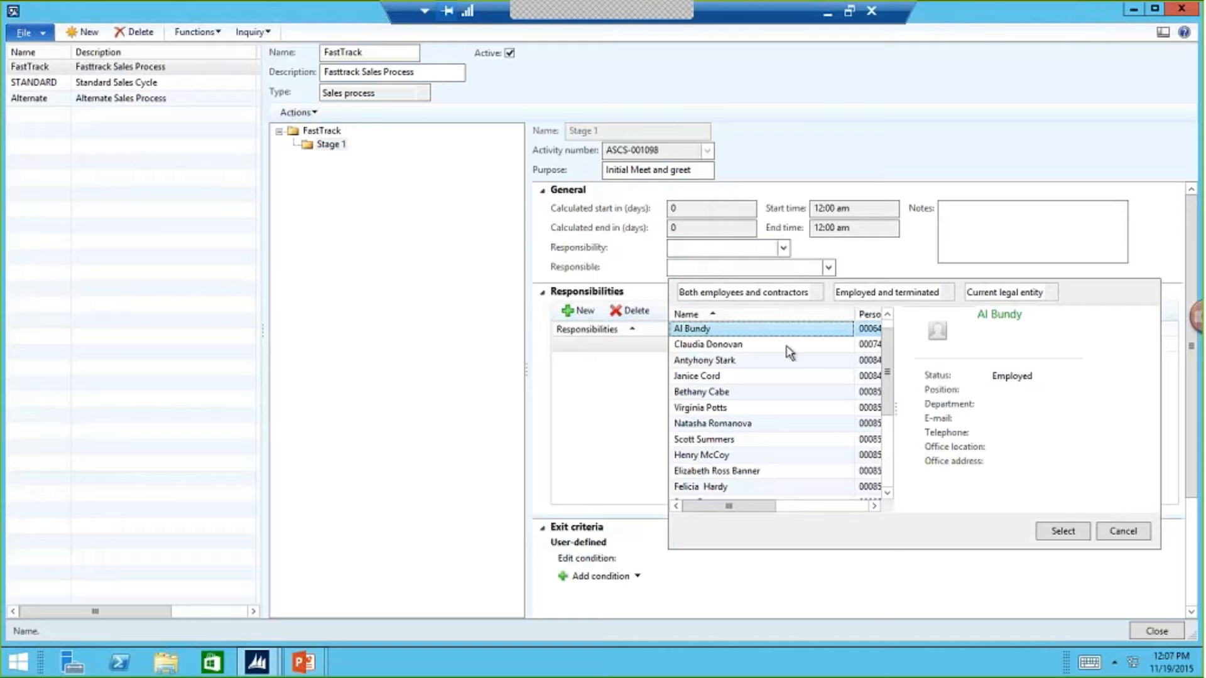
left_click(671, 248)
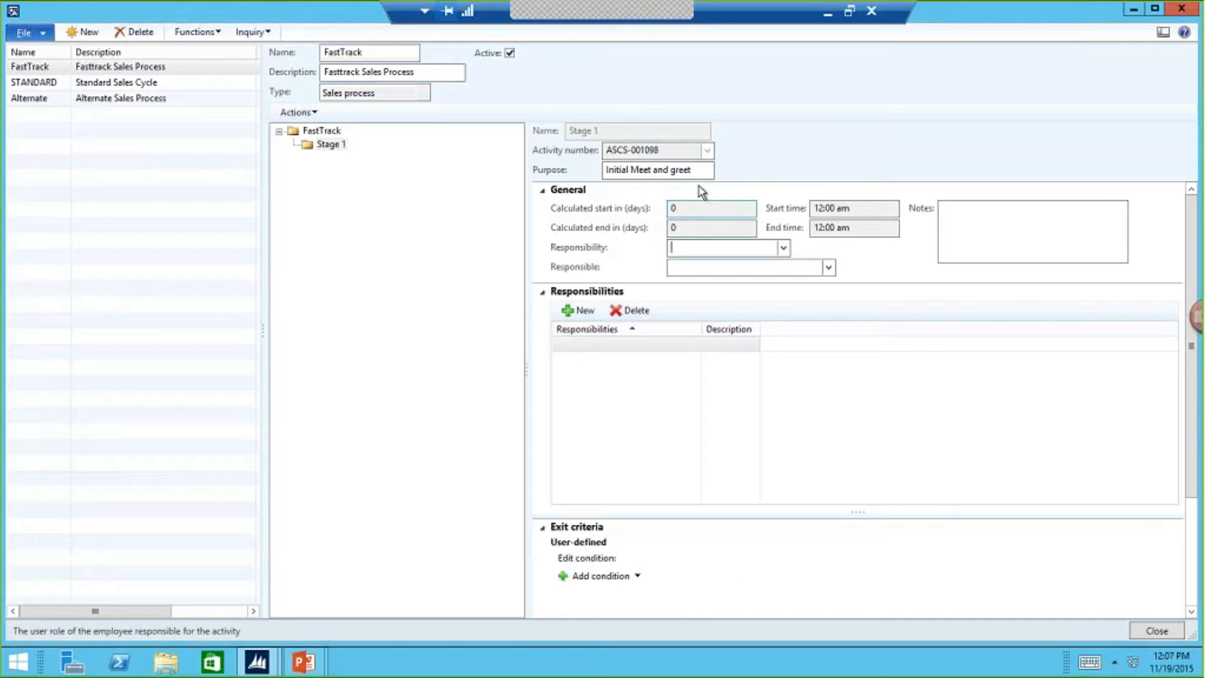
left_click(727, 190)
key("Tab")
key("Tab")
key("Tab")
key("Tab")
key("Tab")
key("Tab")
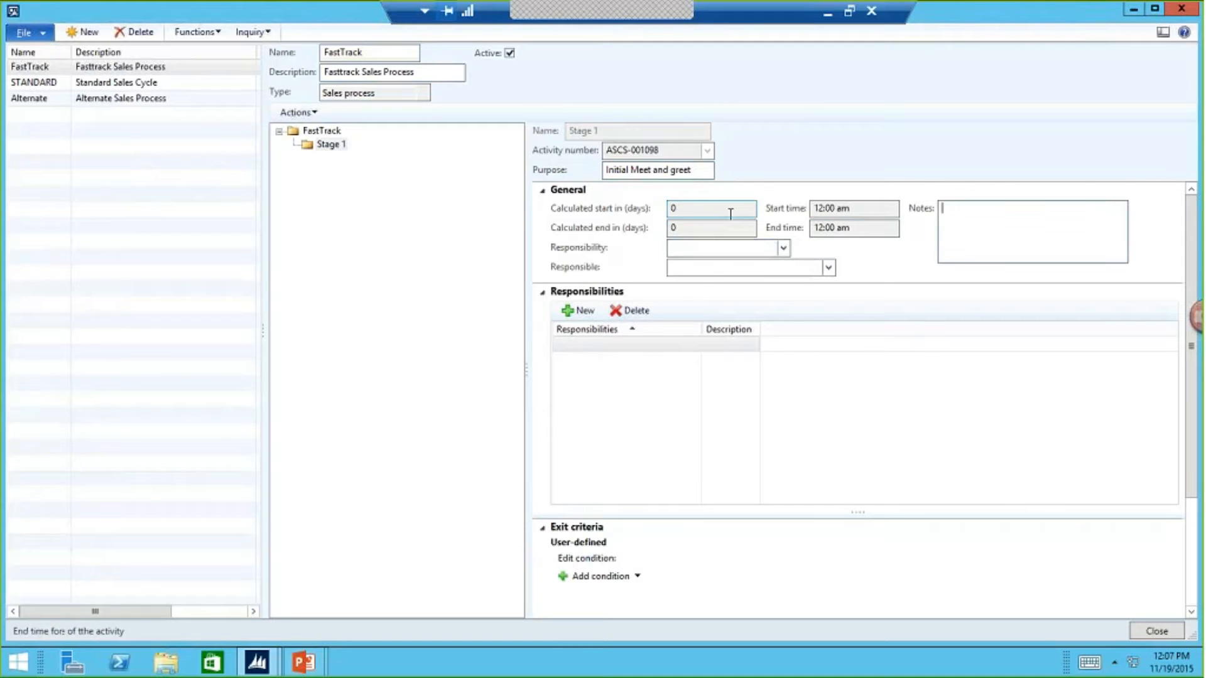
key("Tab")
- Create an appointment under the Initial Meet and greet stage of the FastTrack process
left_click(340, 144)
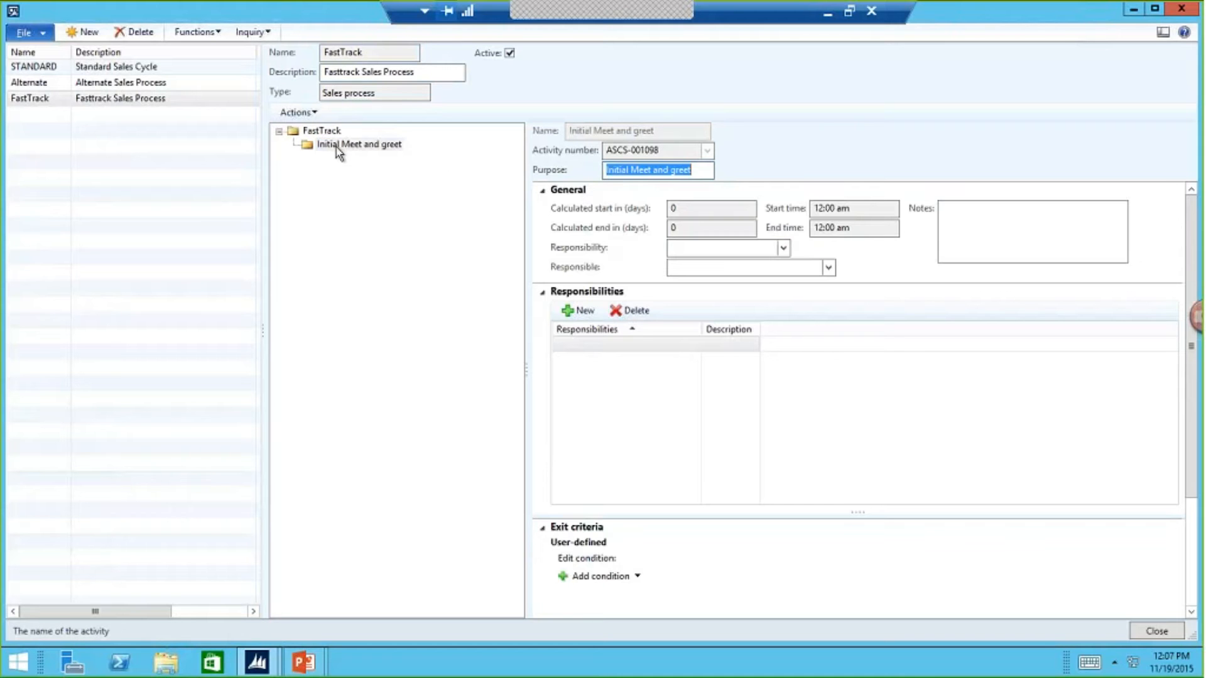
left_click(336, 145)
right_click(332, 148)
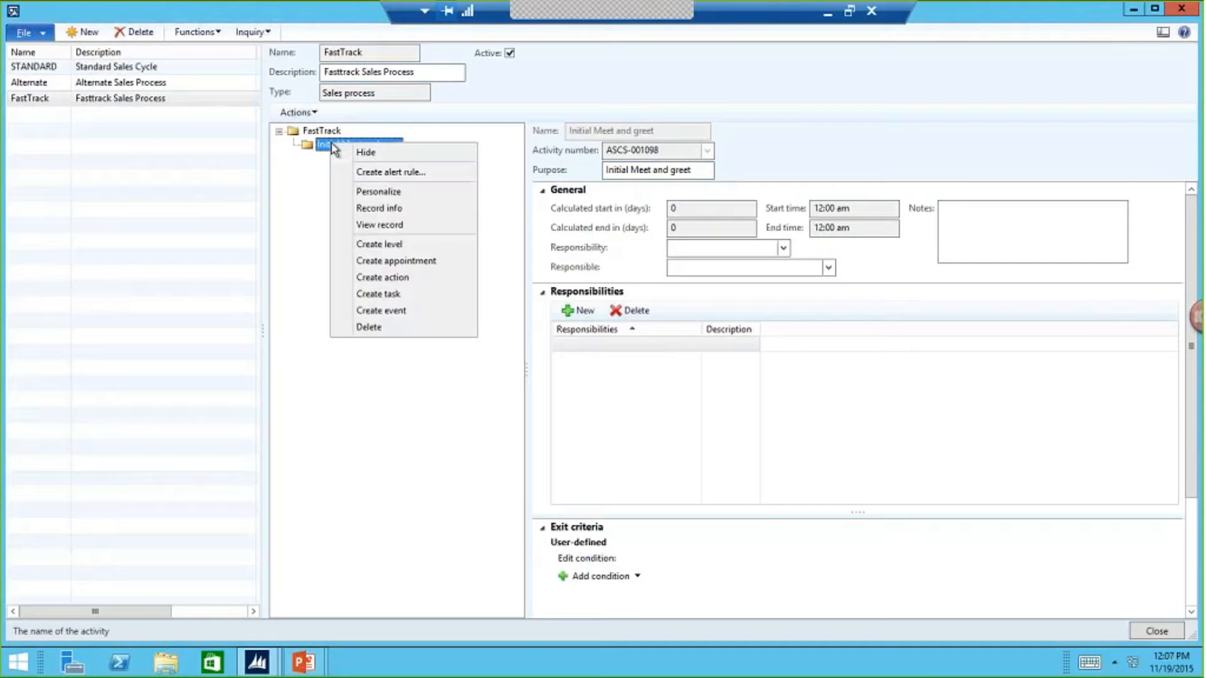
left_click(408, 261)
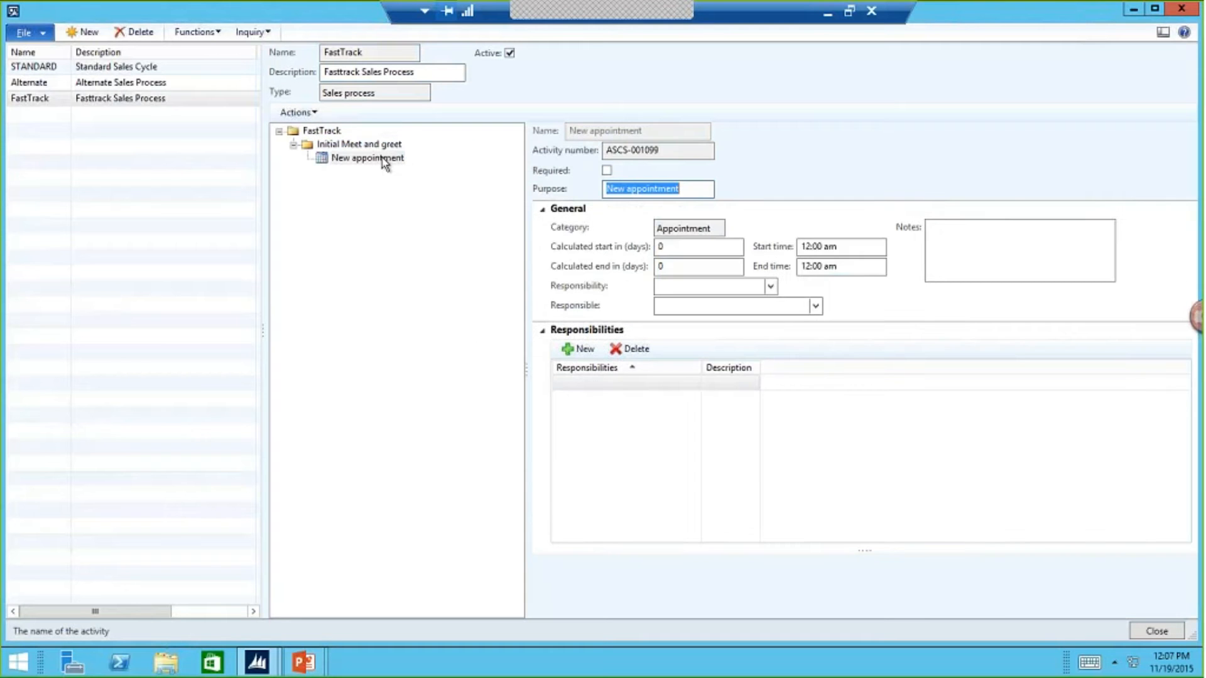
- Set the new appointment's purpose to "Initial Lunch"
left_click_drag(681, 189, 605, 189)
type("Dempo")
key("BackSpace")
key("BackSpace")
key("BackSpace")
key("BackSpace")
key("BackSpace")
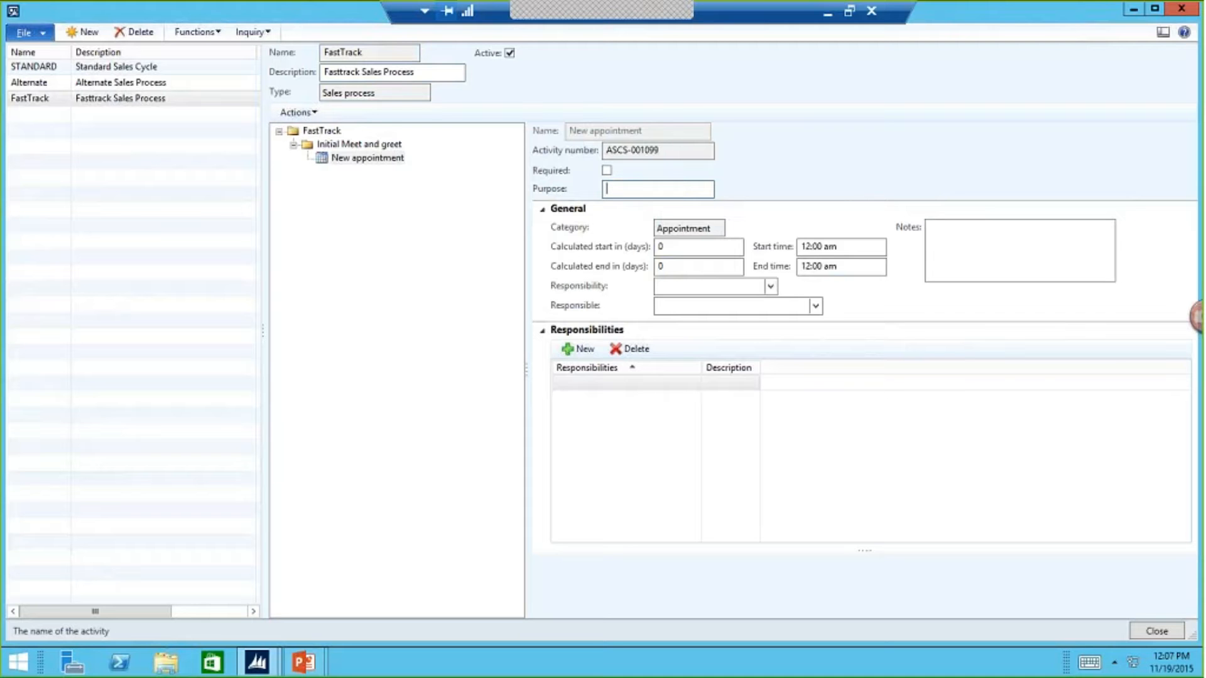
type("L")
key("BackSpace")
type("Initial Lunch")
left_click(669, 225)
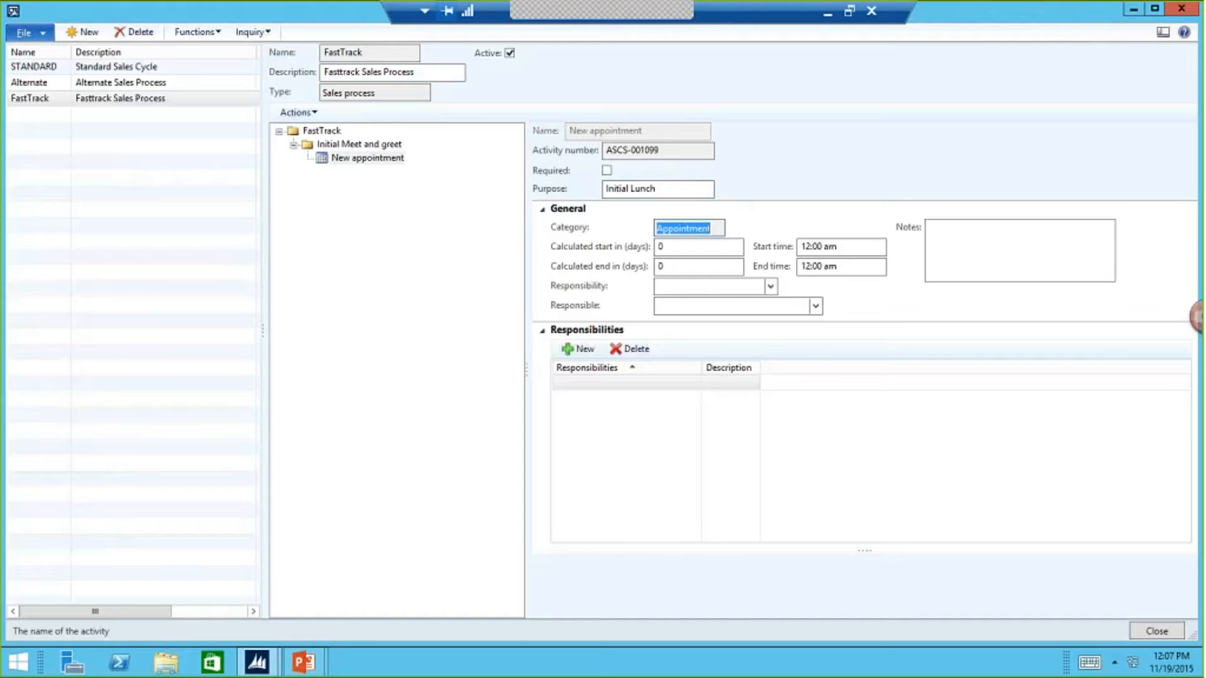
- Create a new level under the Initial Meet and greet stage
right_click(373, 145)
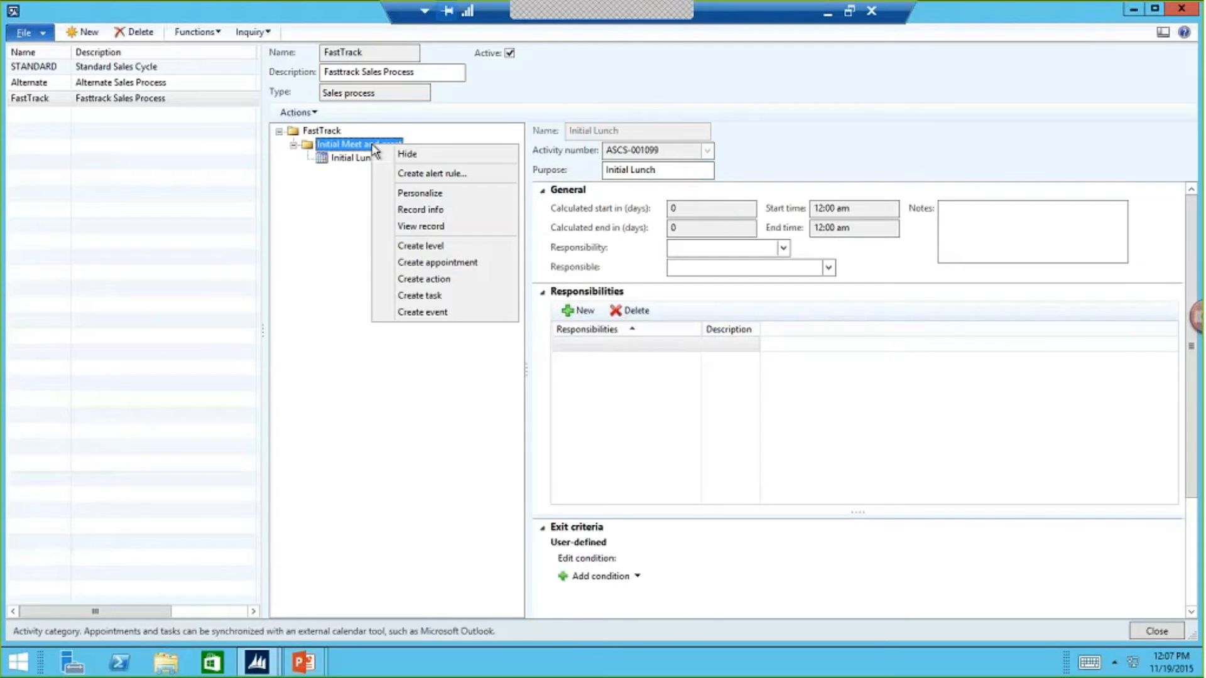
left_click(420, 246)
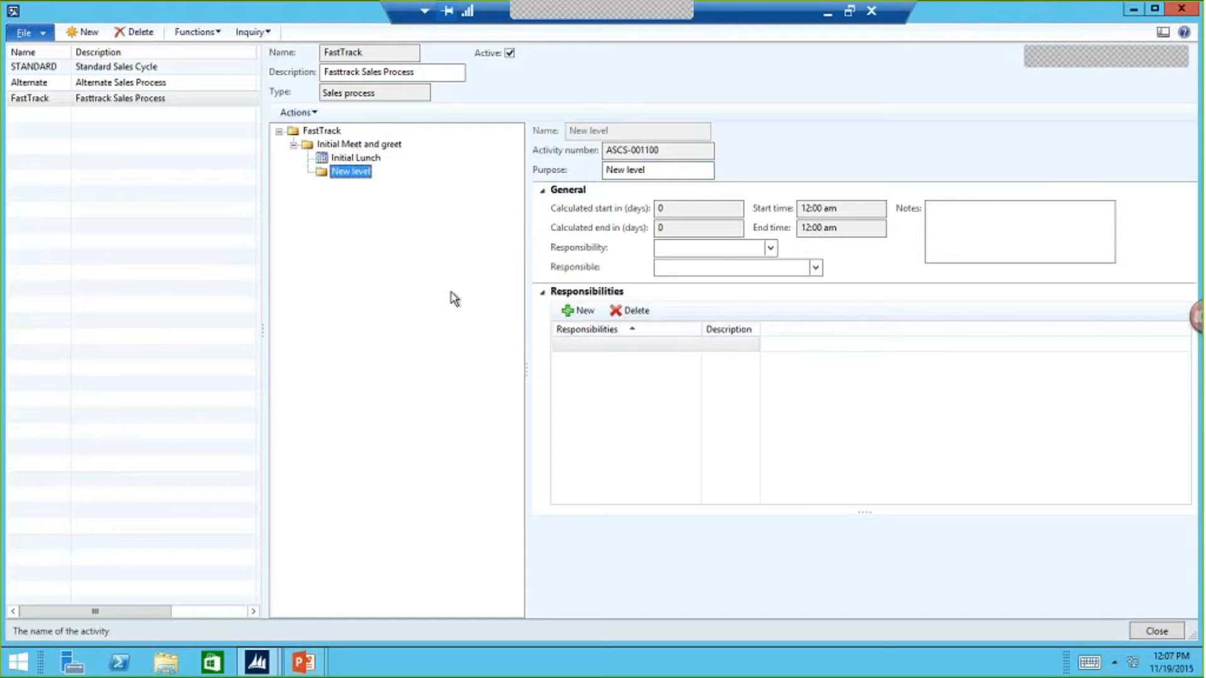
- Switch back to the Sales and marketing area page and open the list of all opportunities
key("alt+Tab")
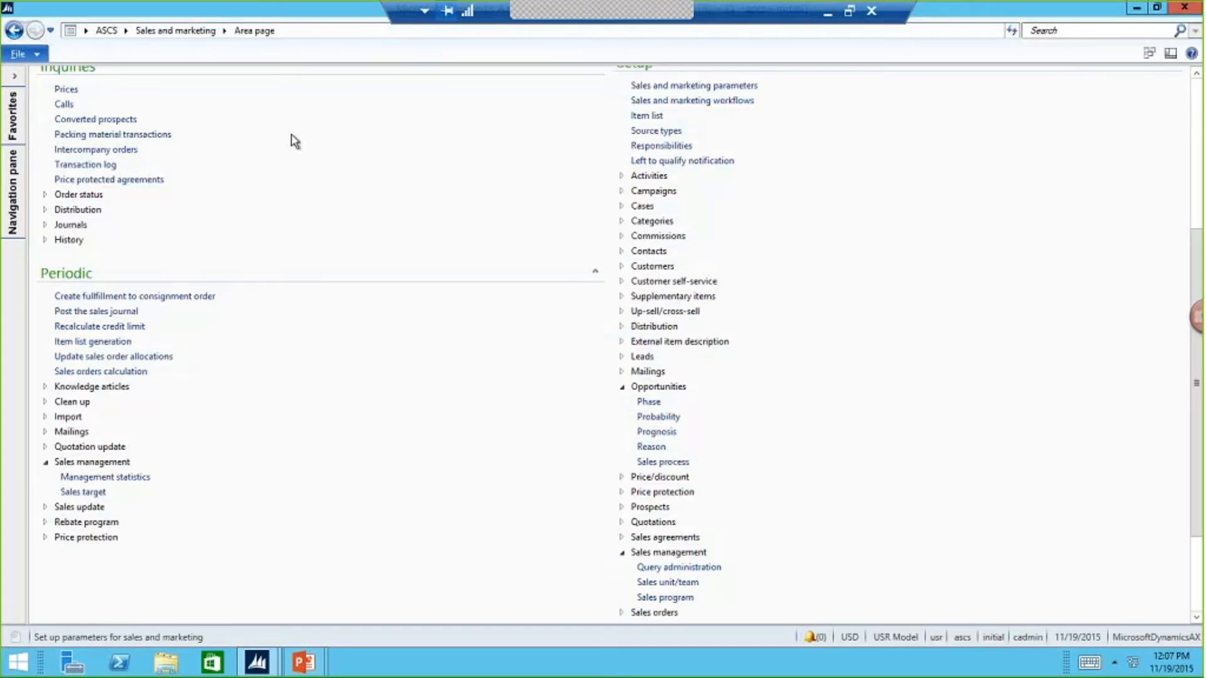
scroll(151, 187, "up", 1)
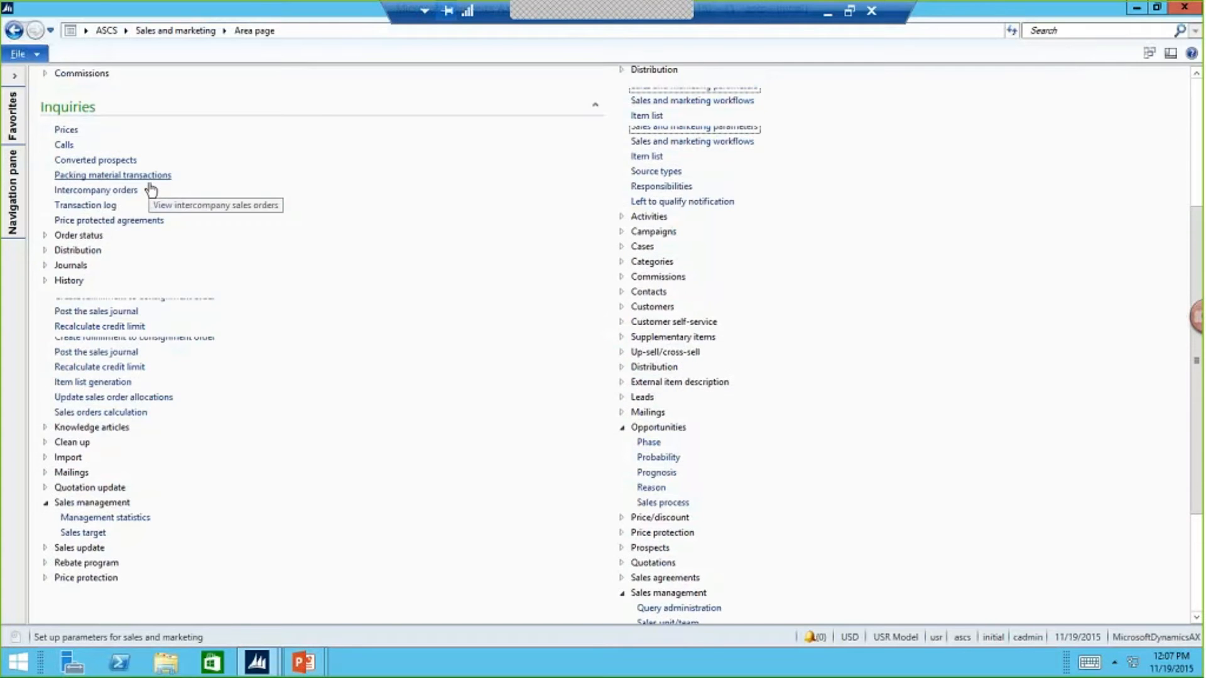
scroll(151, 188, "up", 3)
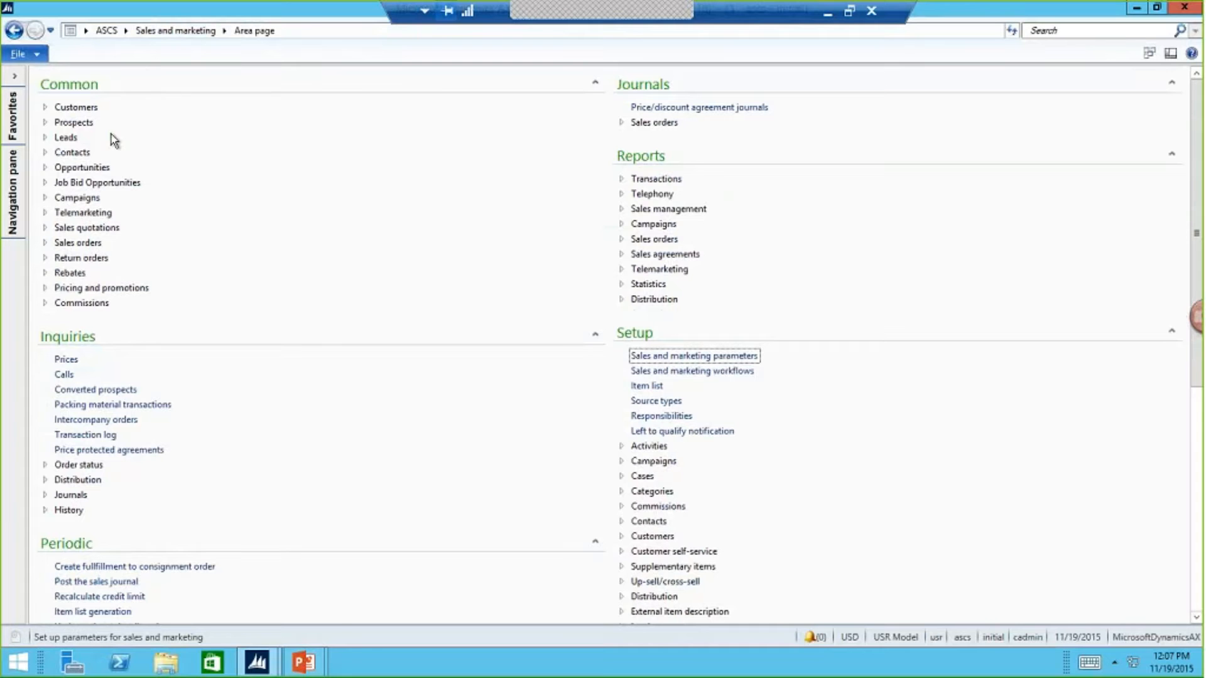
left_click(105, 170)
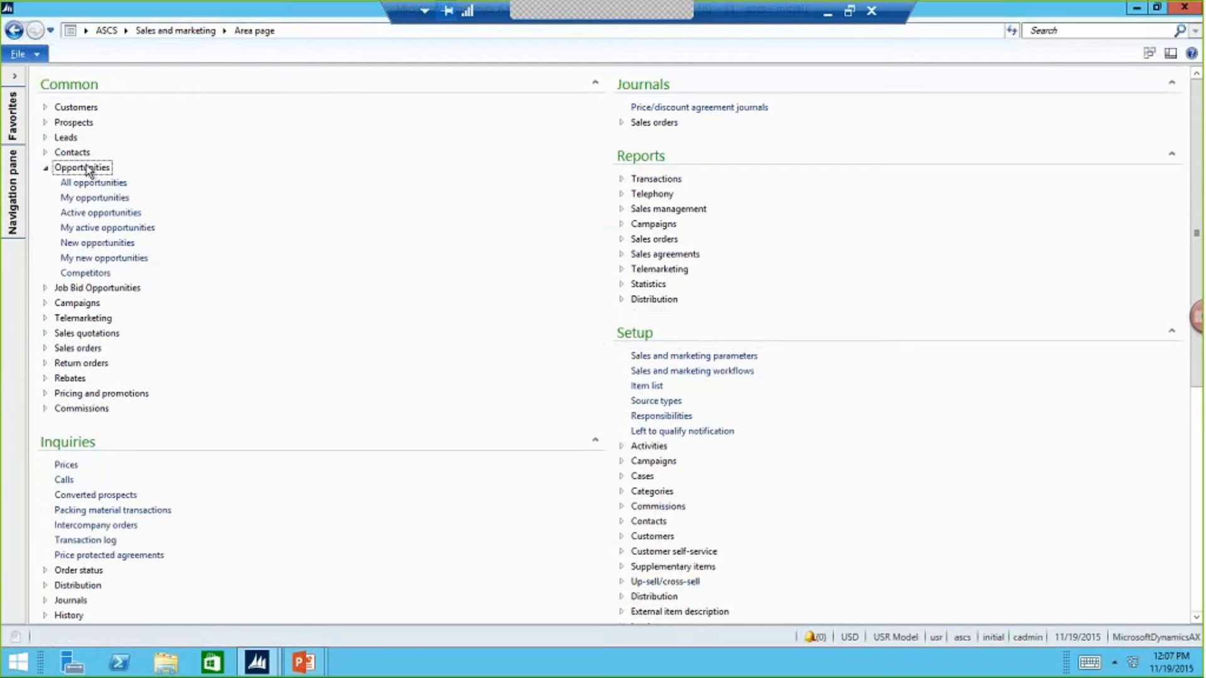
left_click(94, 183)
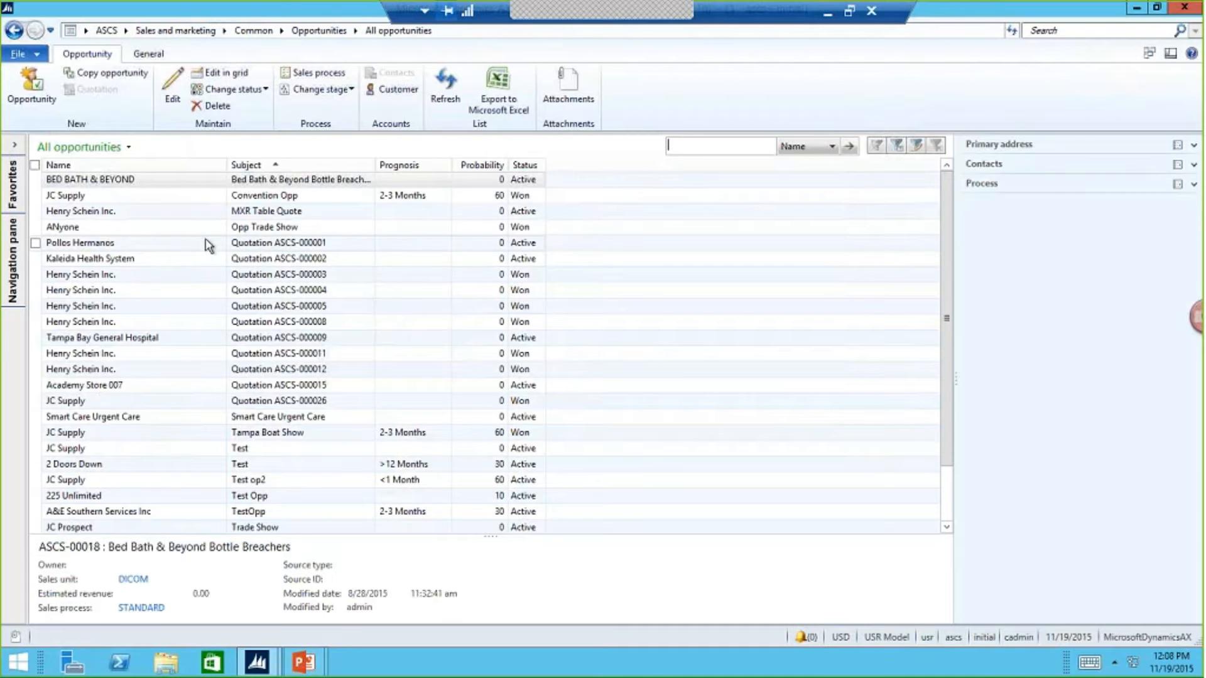
- Create a new opportunity with the subject "Trade Show"
left_click(44, 92)
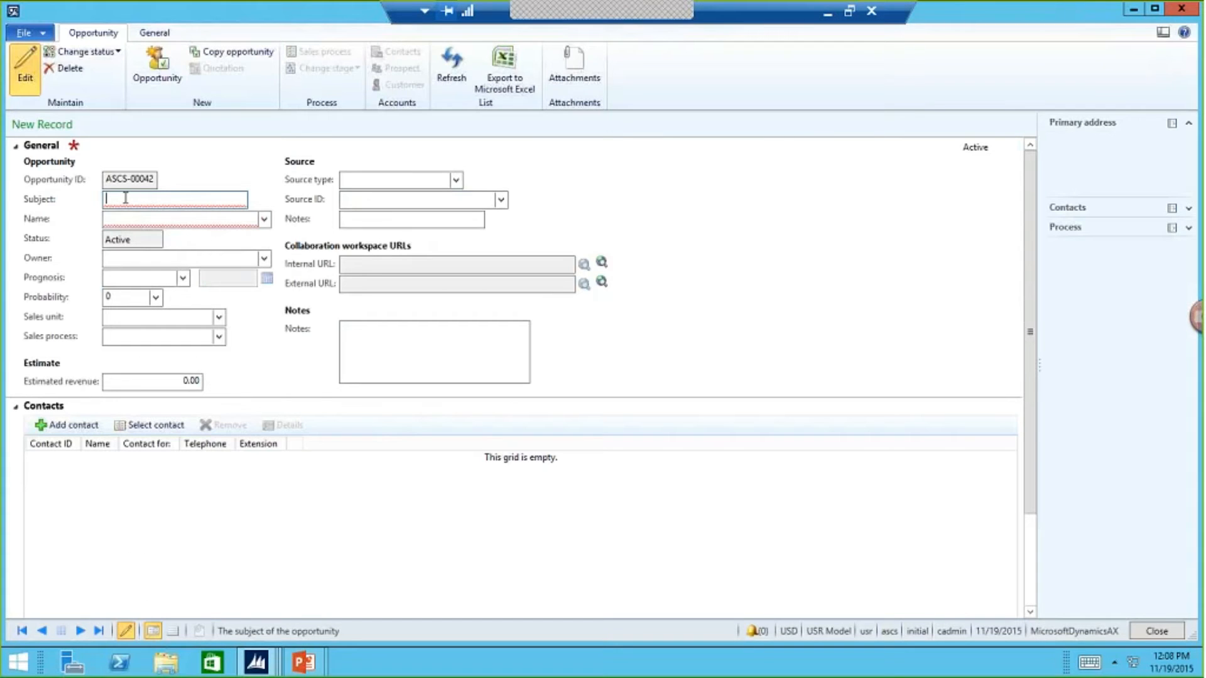
type("Trade Shg")
key("BackSpace")
type("ow")
key("Tab")
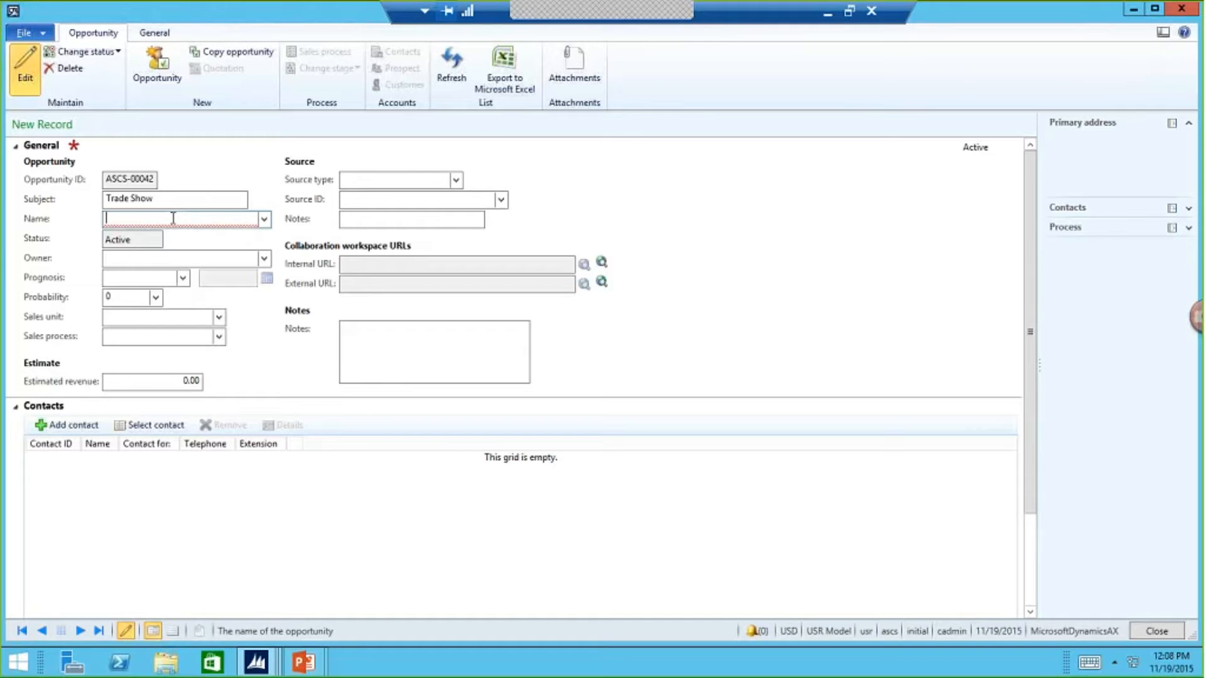
- Set the opportunity's name to JC Supply, using the existing global address book record instead of adding a new organization
type("J")
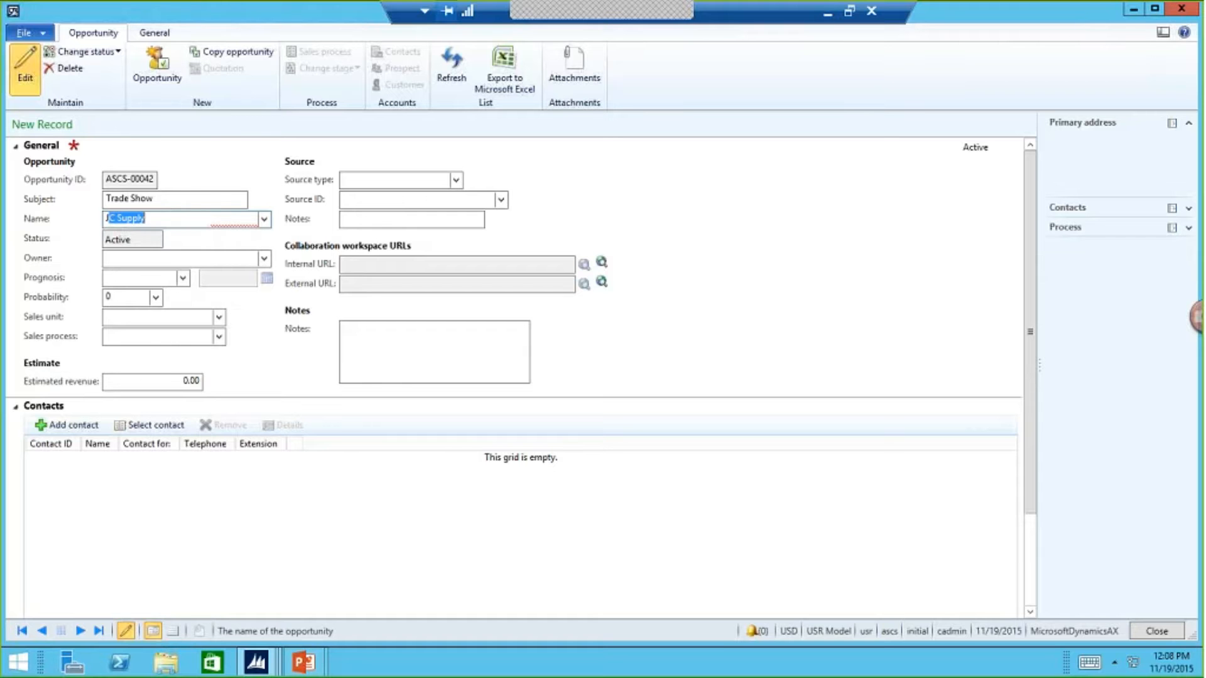
type("C Su")
key("Tab")
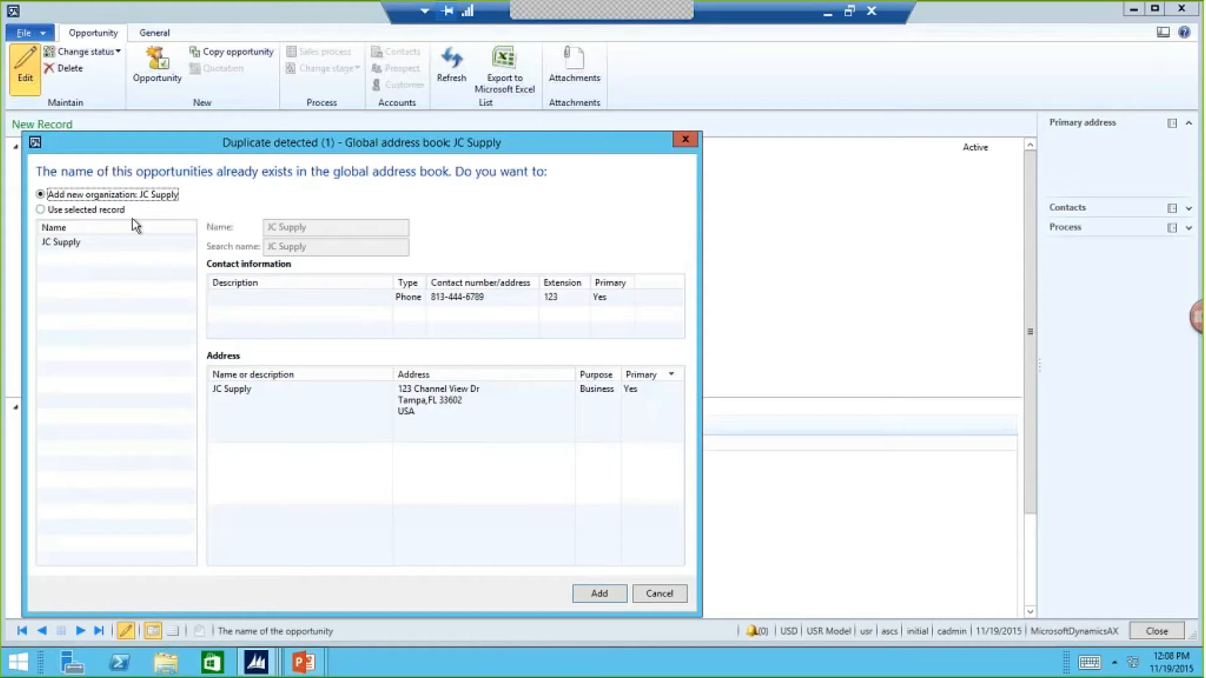
left_click(91, 210)
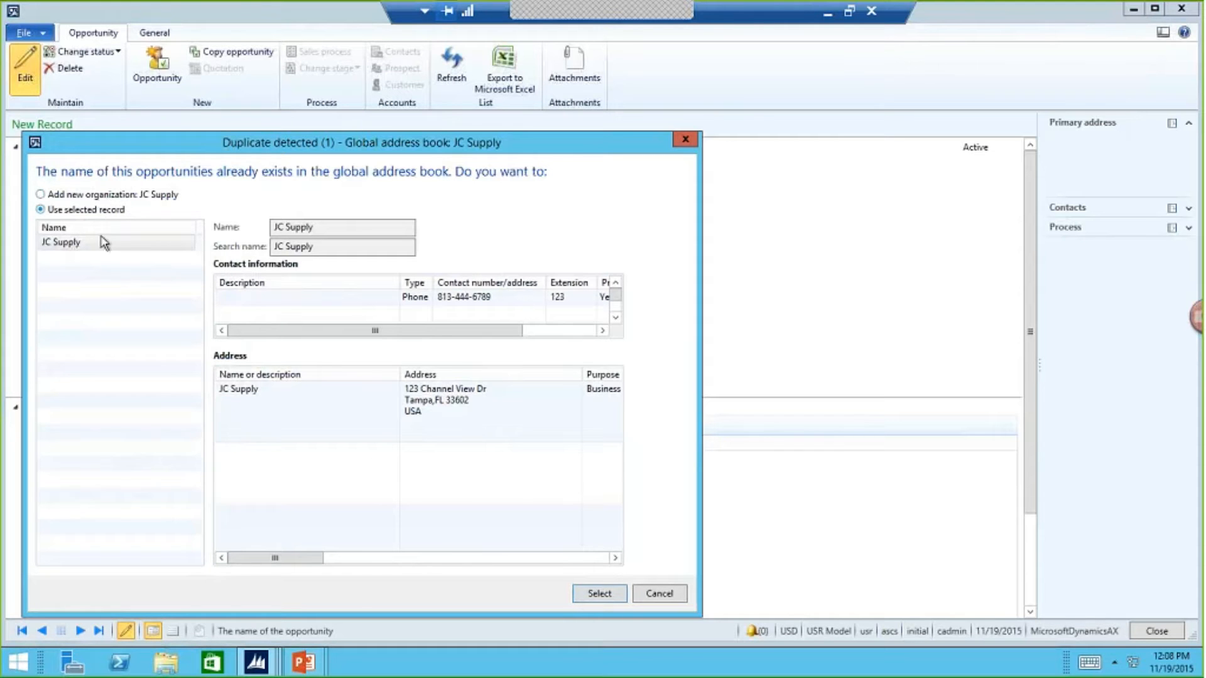
left_click(593, 596)
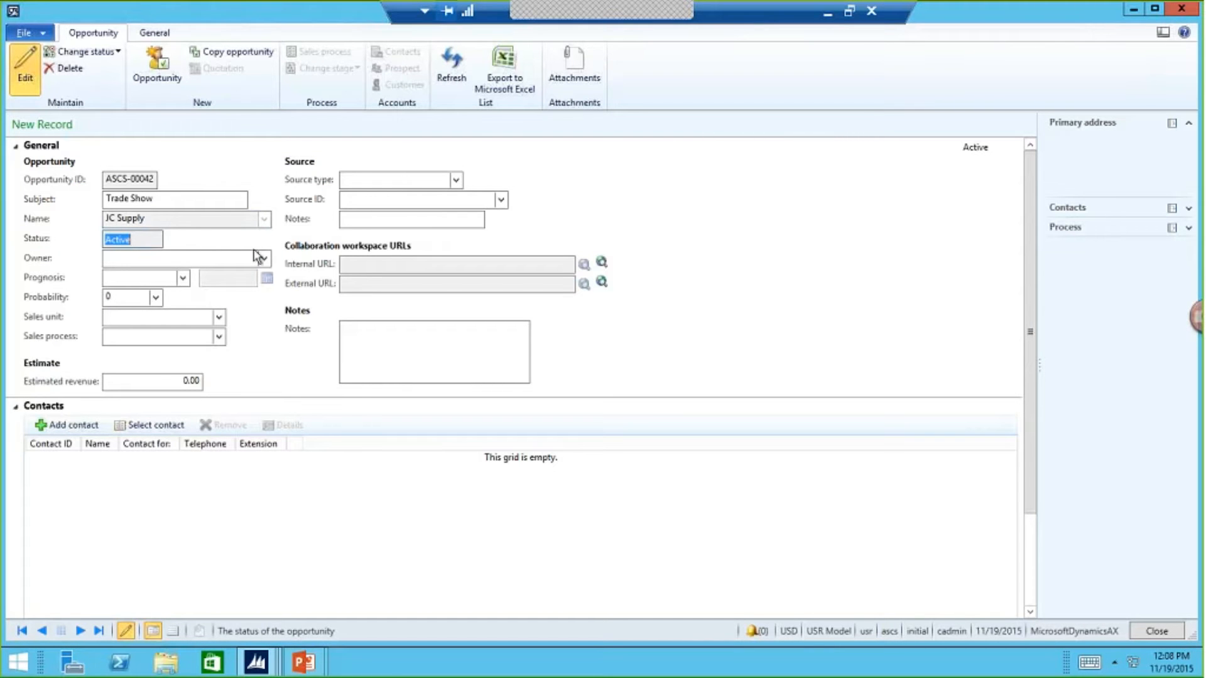
- Assign the first worker in the lookup as the opportunity's owner
left_click(202, 259)
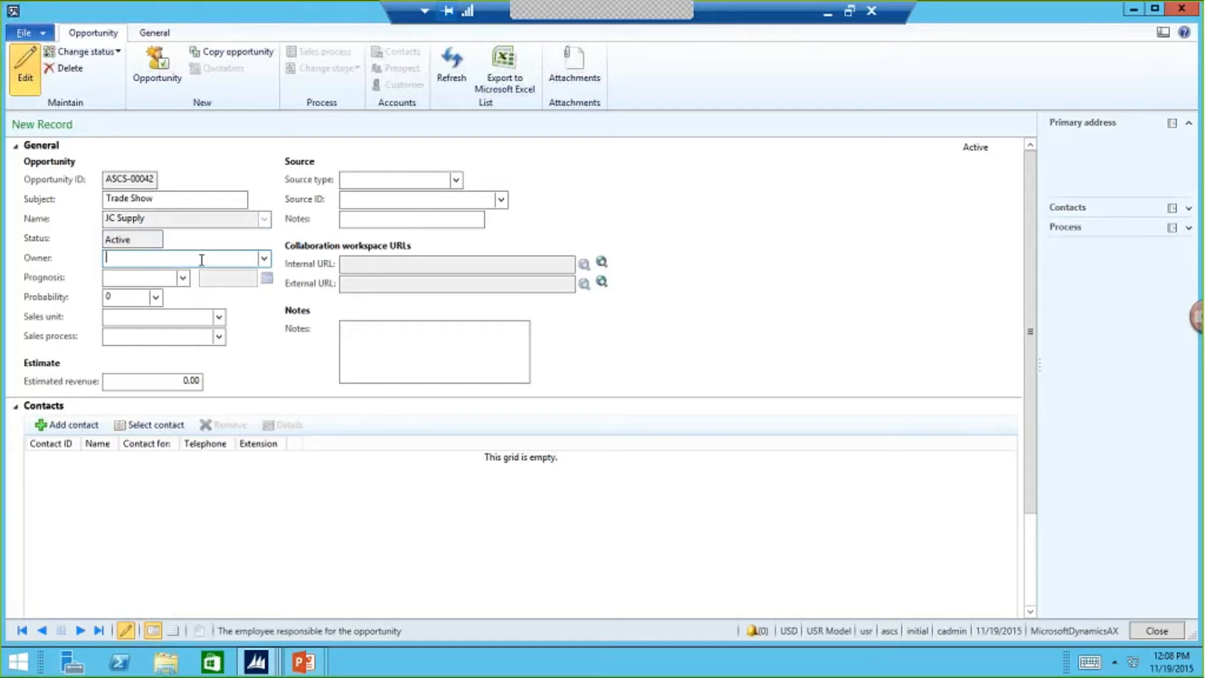
left_click(265, 259)
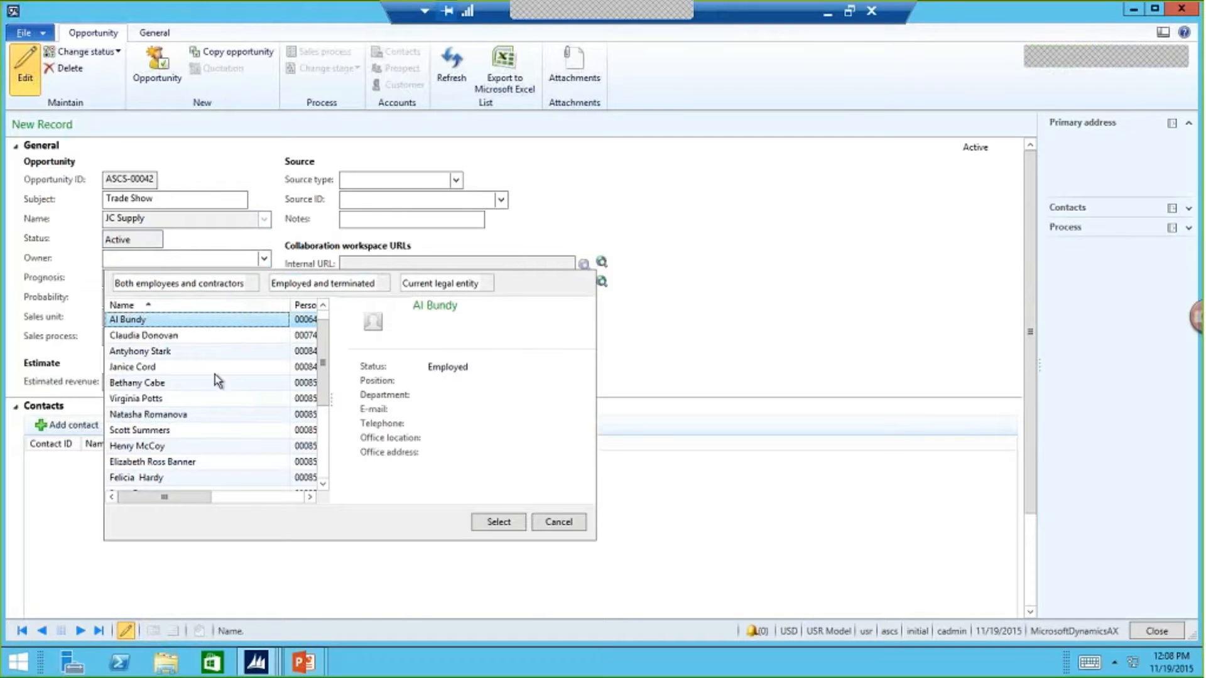
left_click(193, 320)
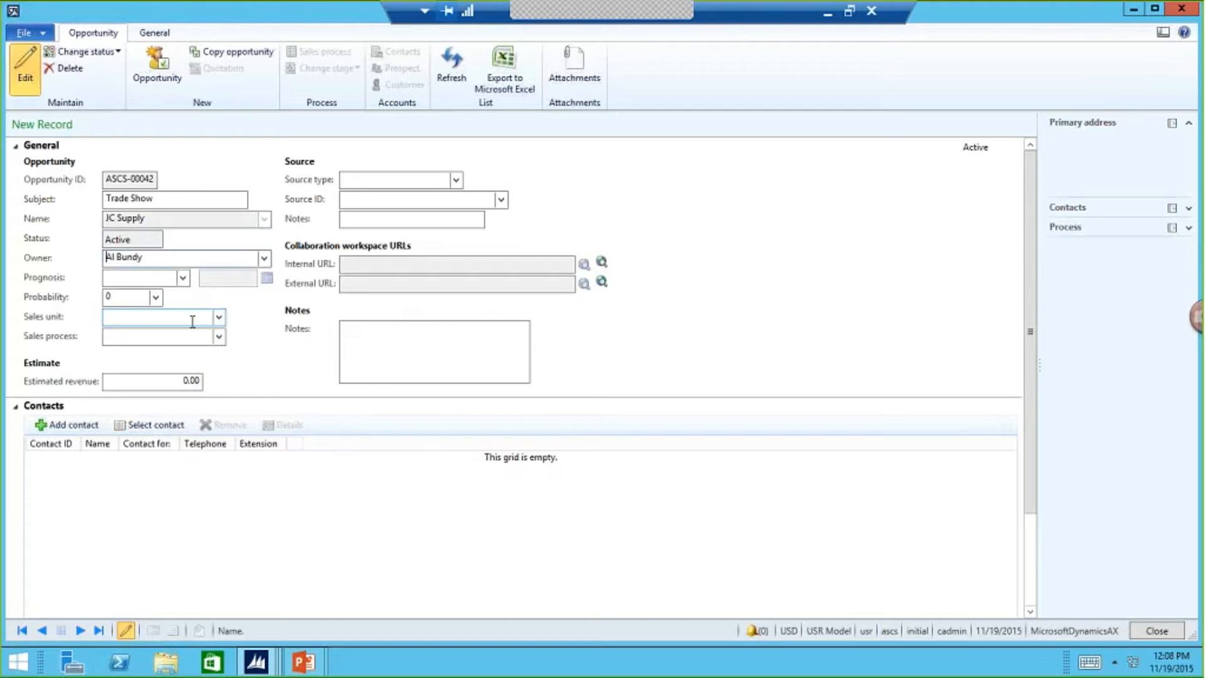
- Set the opportunity's prognosis to <1 Month and its probability to 40 (Demonstration60)
left_click(177, 278)
left_click(183, 278)
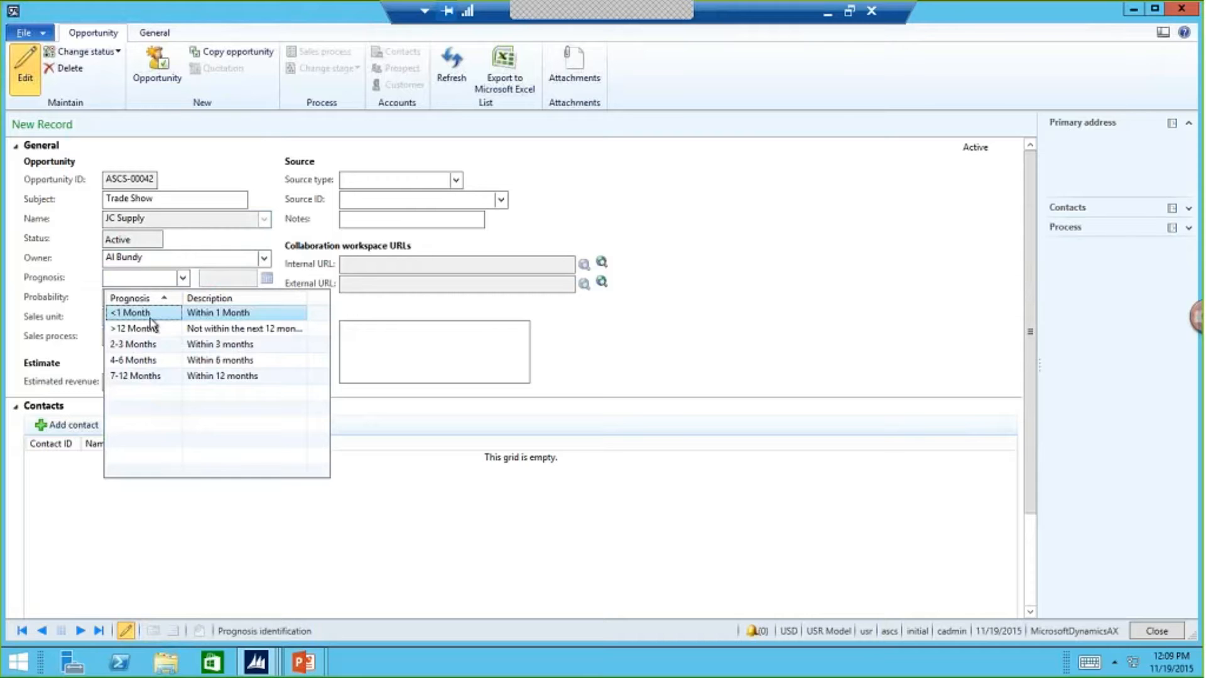
left_click(154, 309)
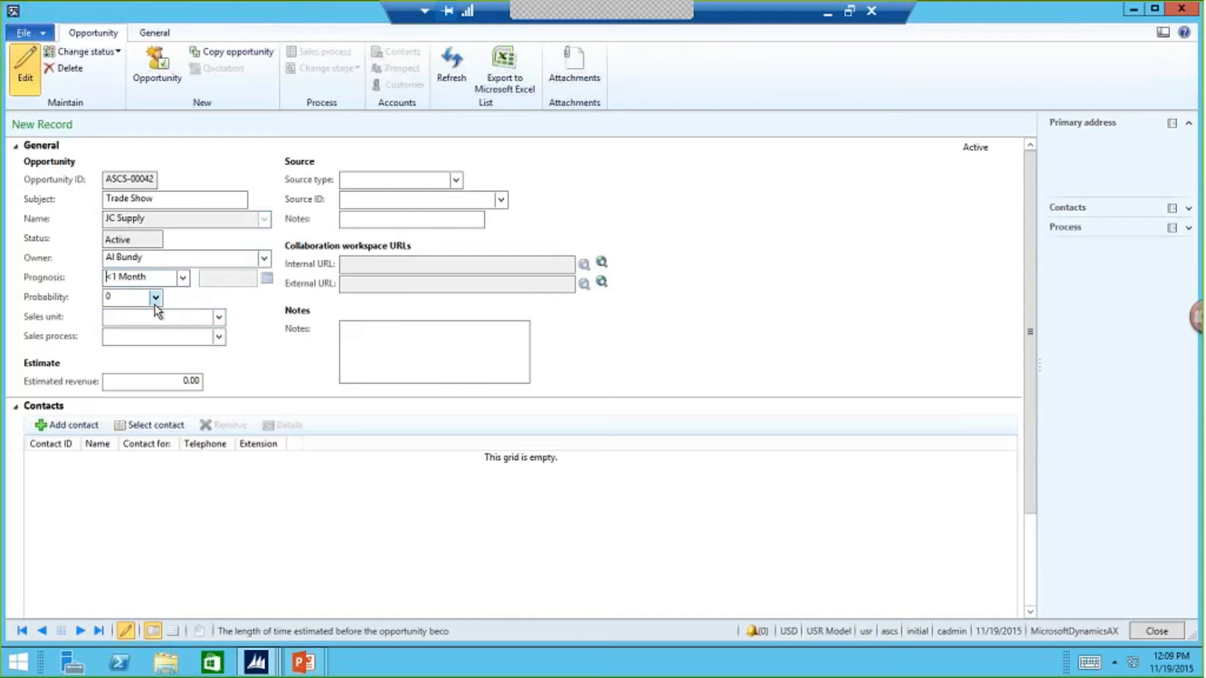
key("Tab")
left_click(156, 299)
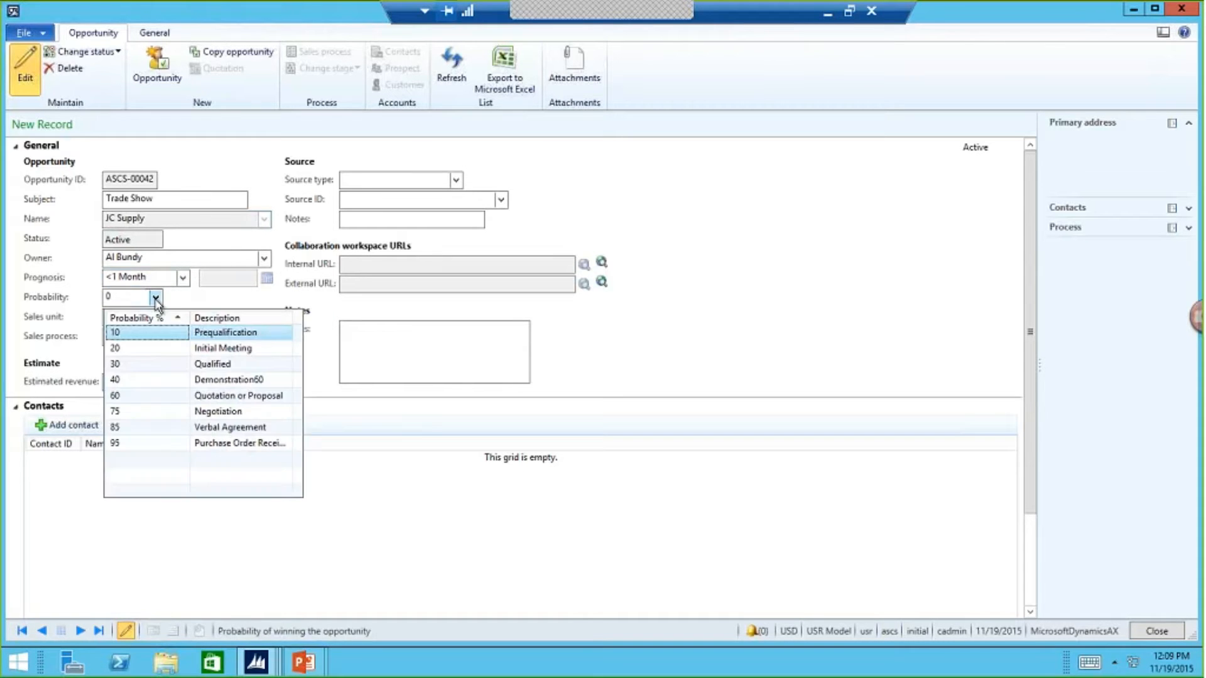
left_click(161, 378)
- Look through the sales units selectable for the opportunity, without choosing one
left_click(151, 316)
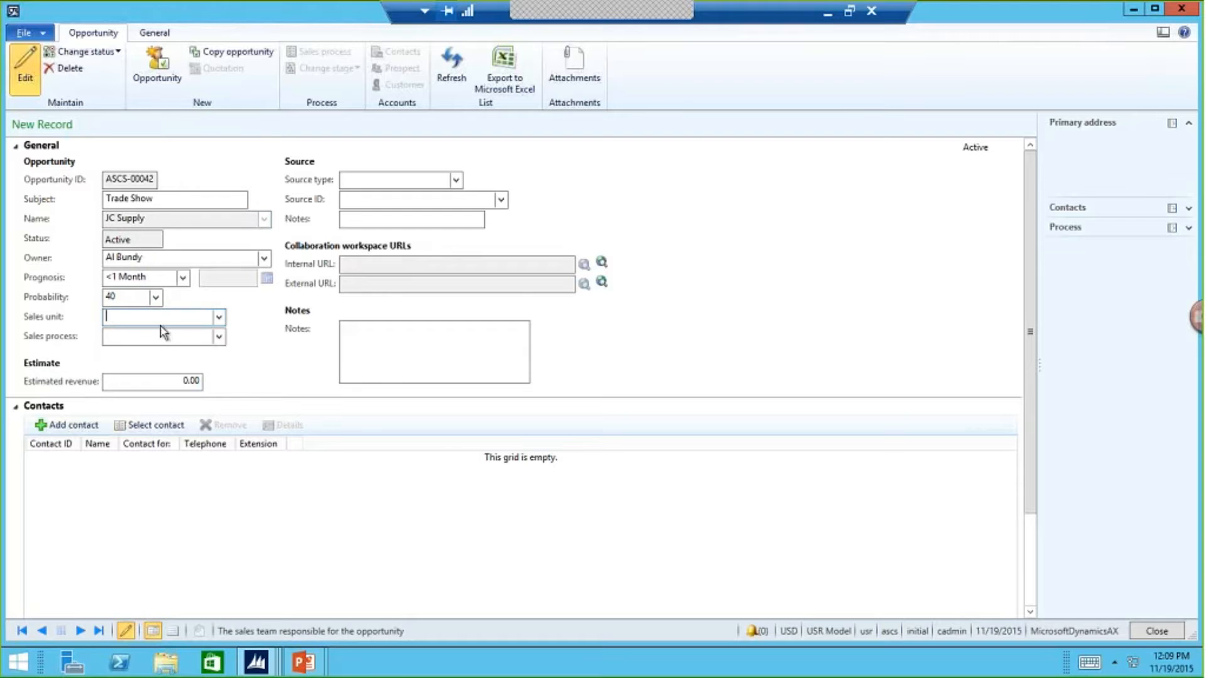
left_click(219, 319)
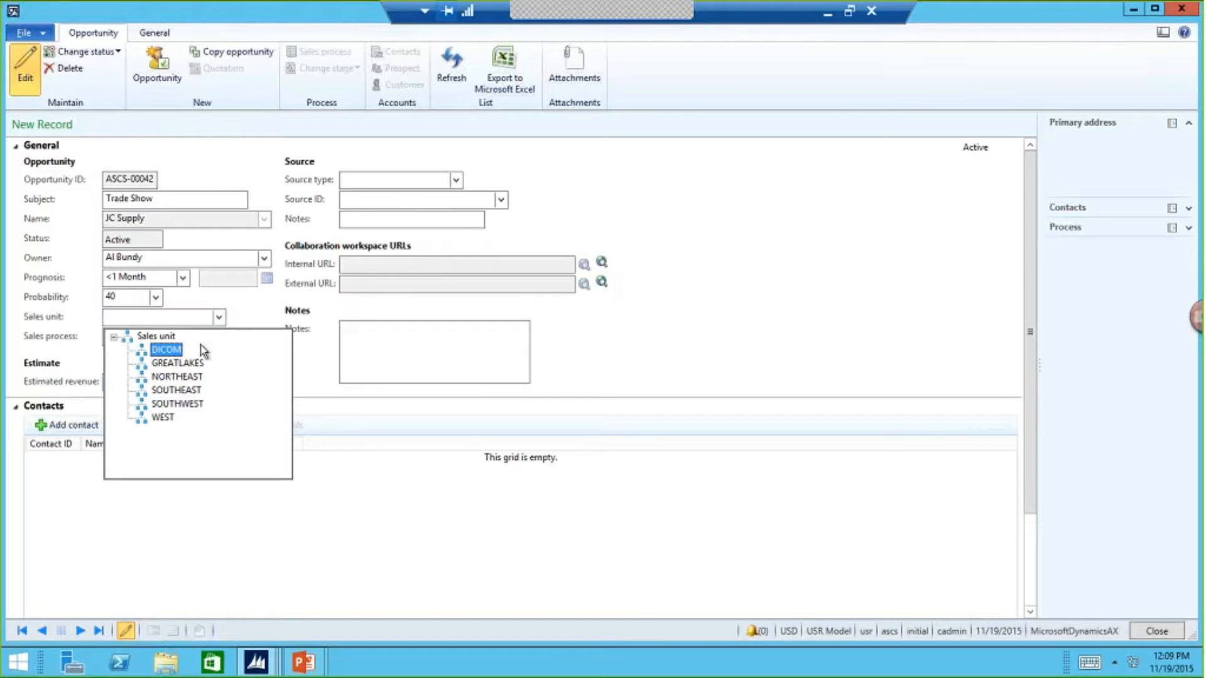
left_click(247, 309)
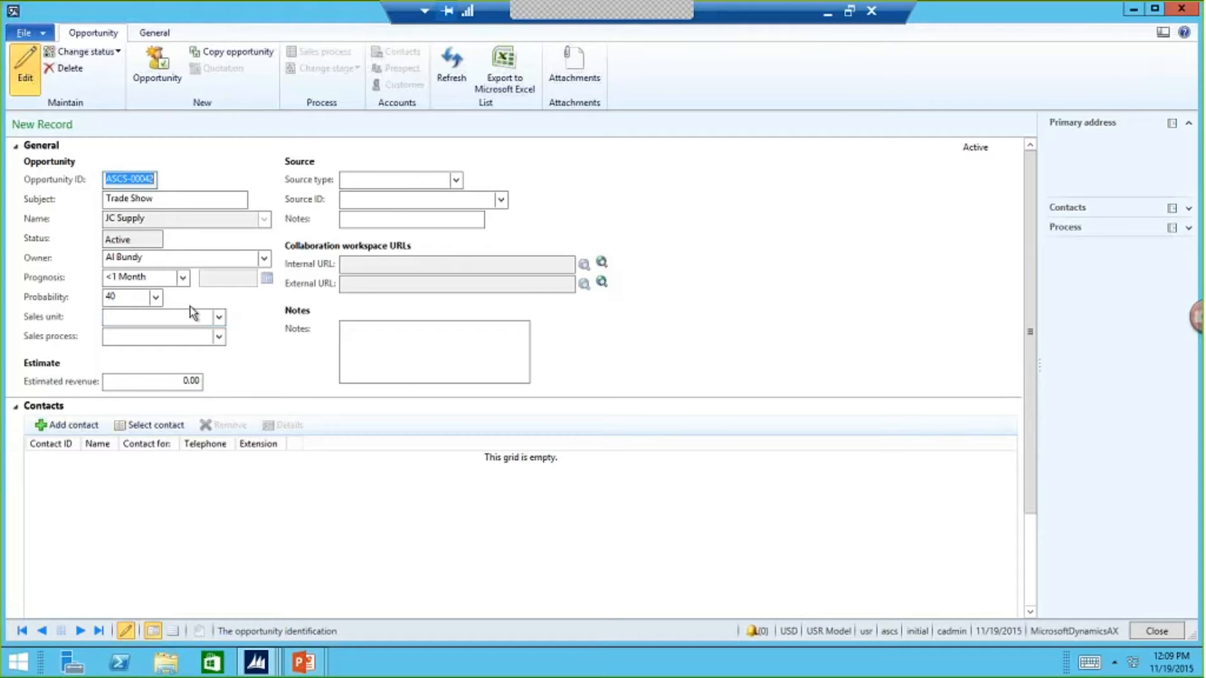
- Assign the STANDARD sales process to the opportunity, widening the lookup's Name column to read the full names
left_click(171, 339)
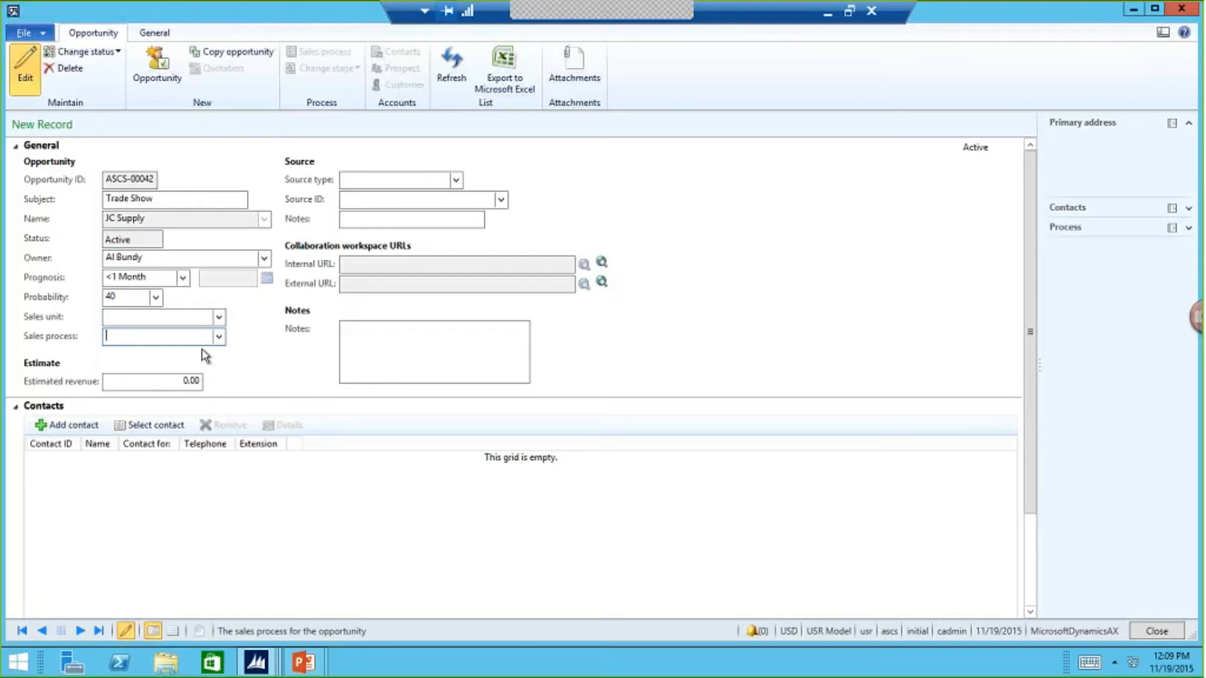
left_click(219, 337)
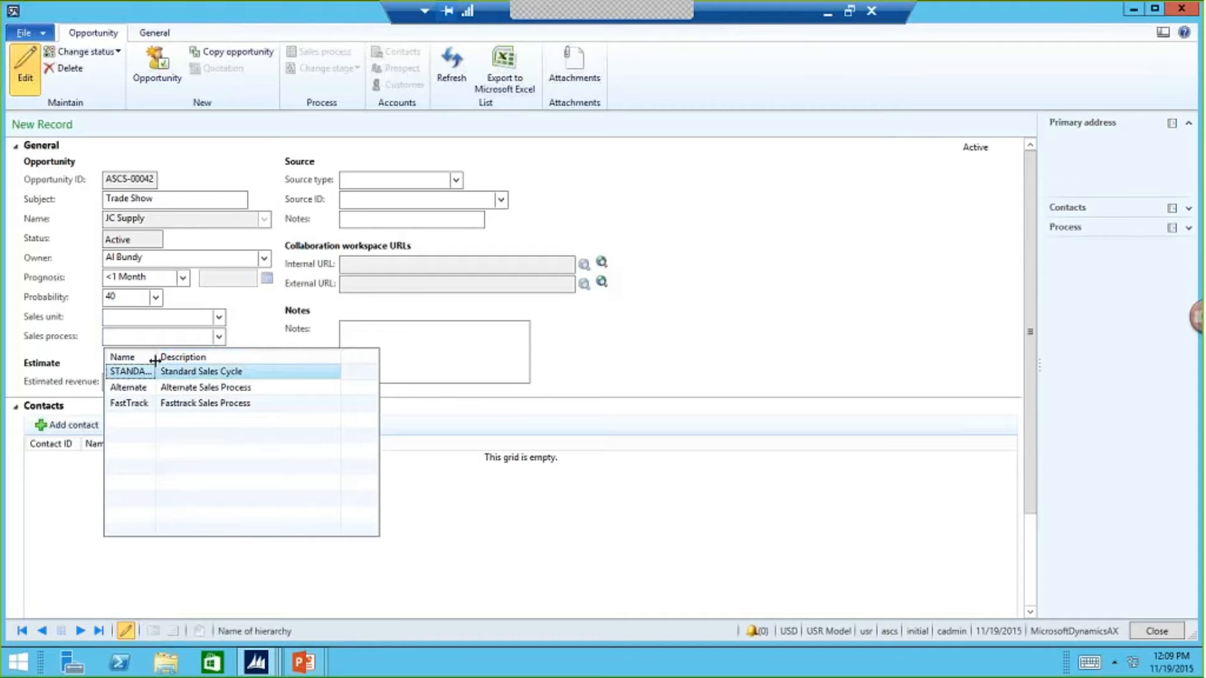
left_click_drag(155, 361, 202, 361)
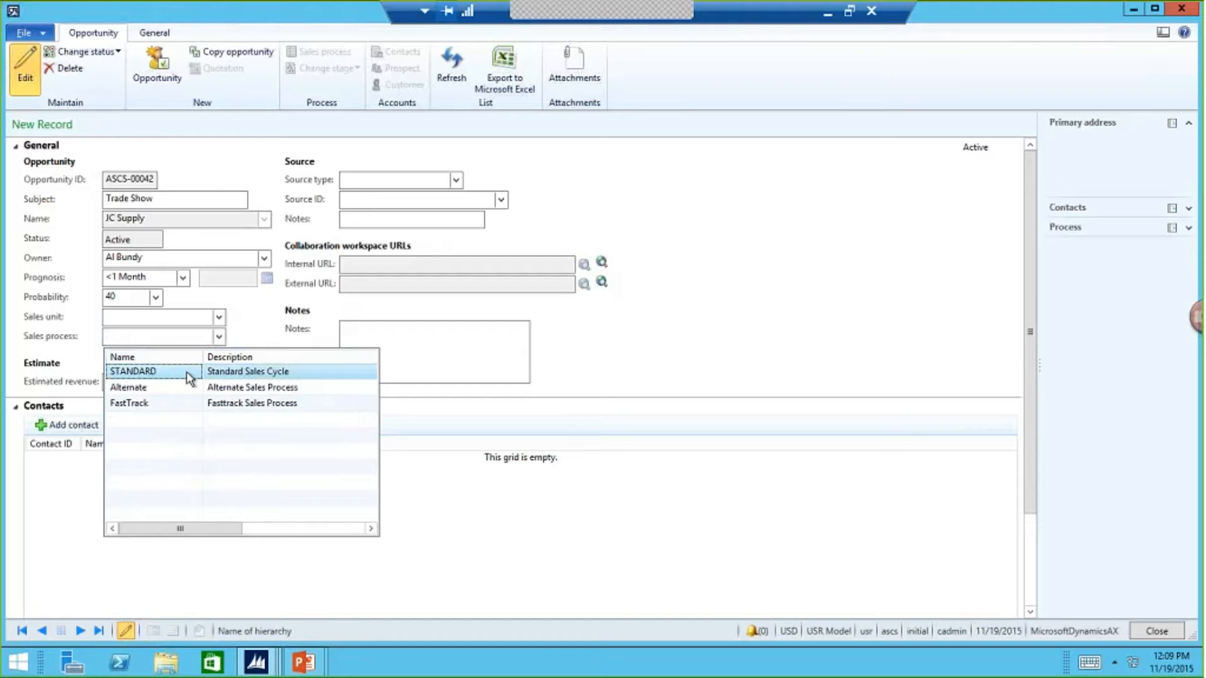
left_click(188, 377)
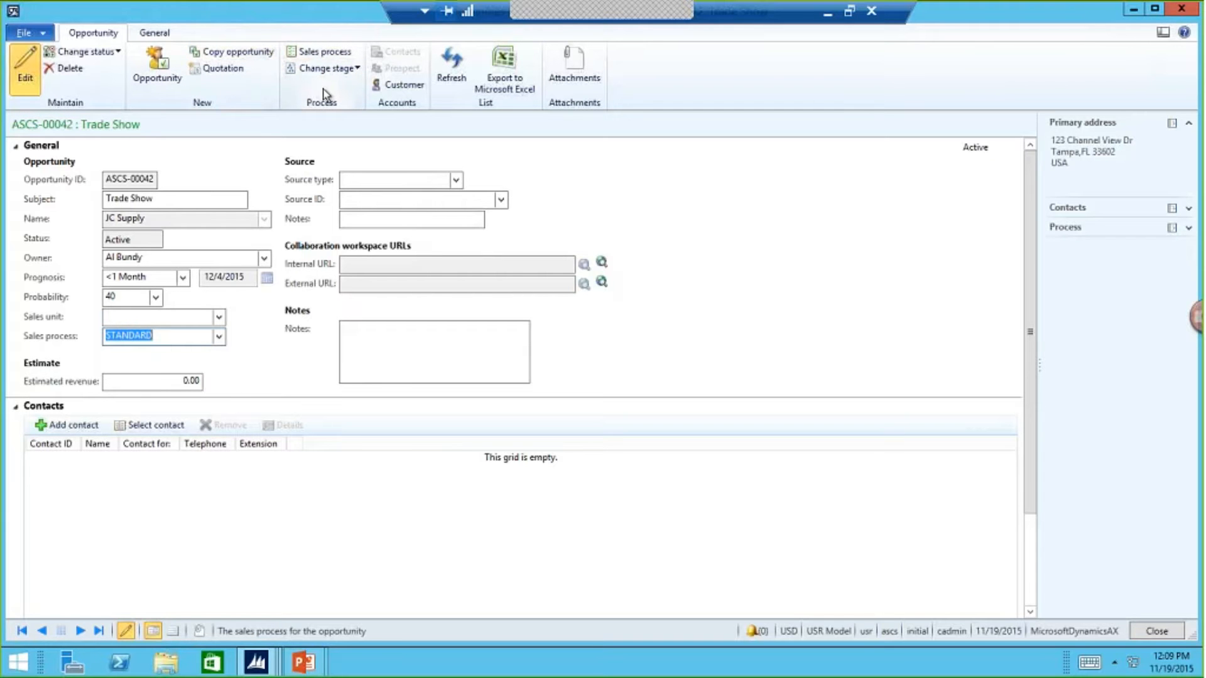
- Examine the opportunity's sales process, including the Prequalification stage's available activity types, general details and exit criteria, and close it
left_click(335, 55)
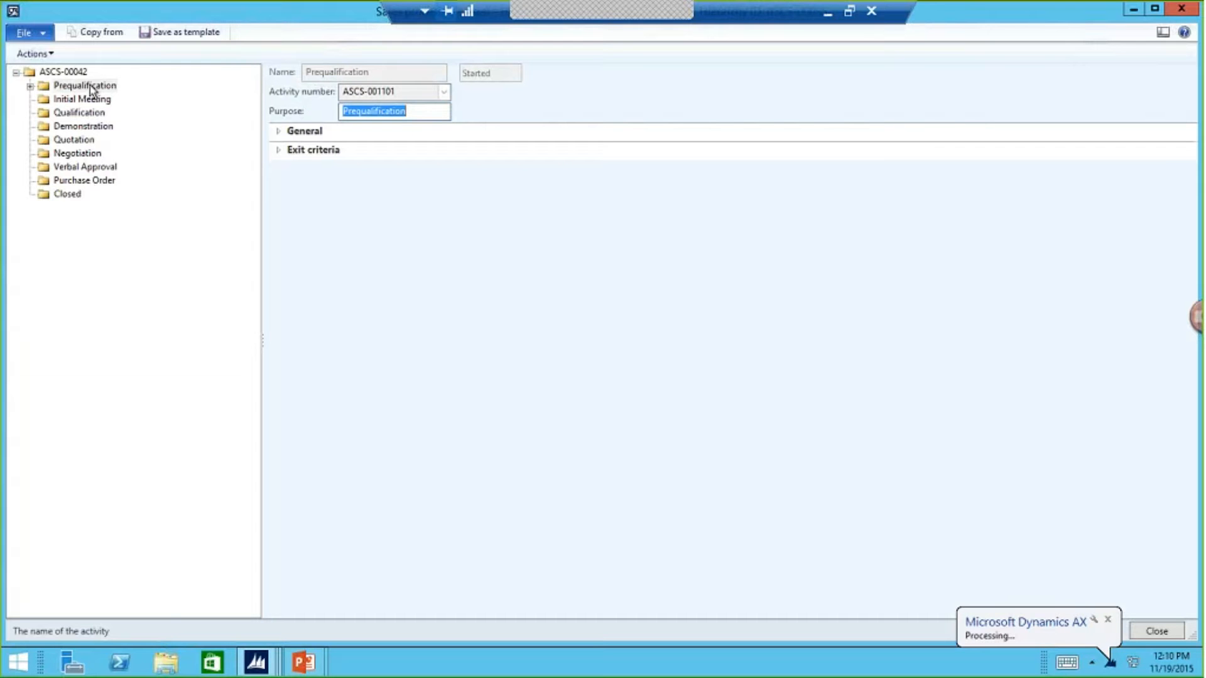
right_click(91, 86)
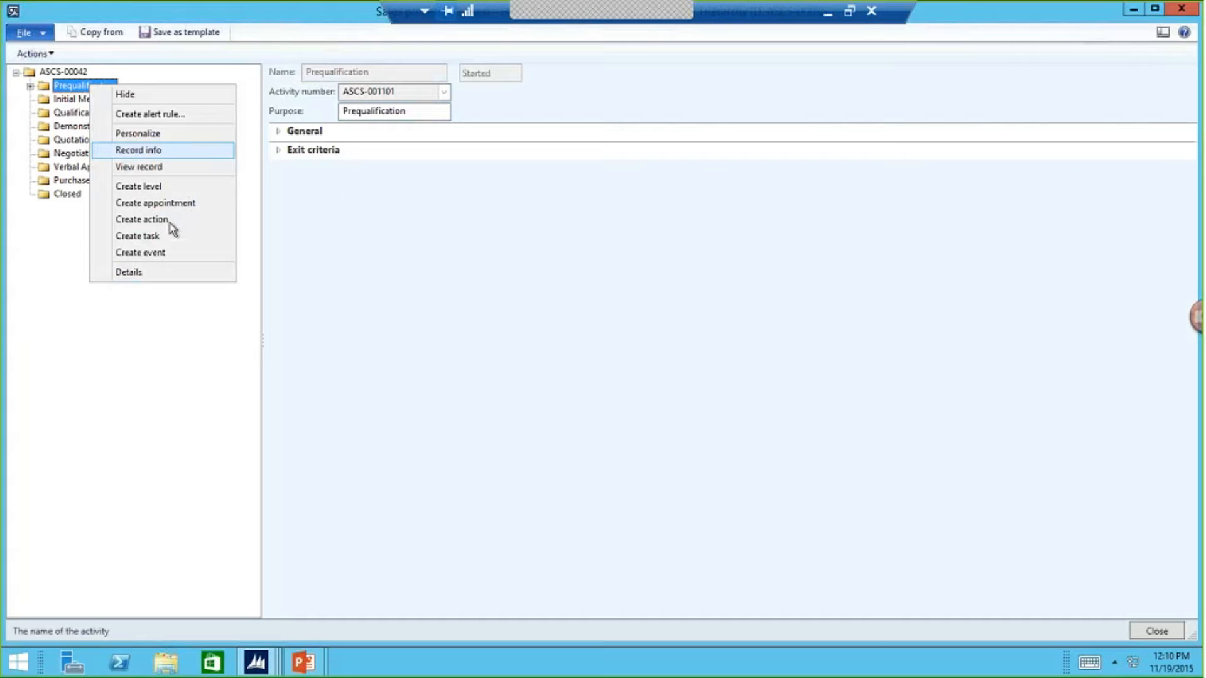
left_click(30, 260)
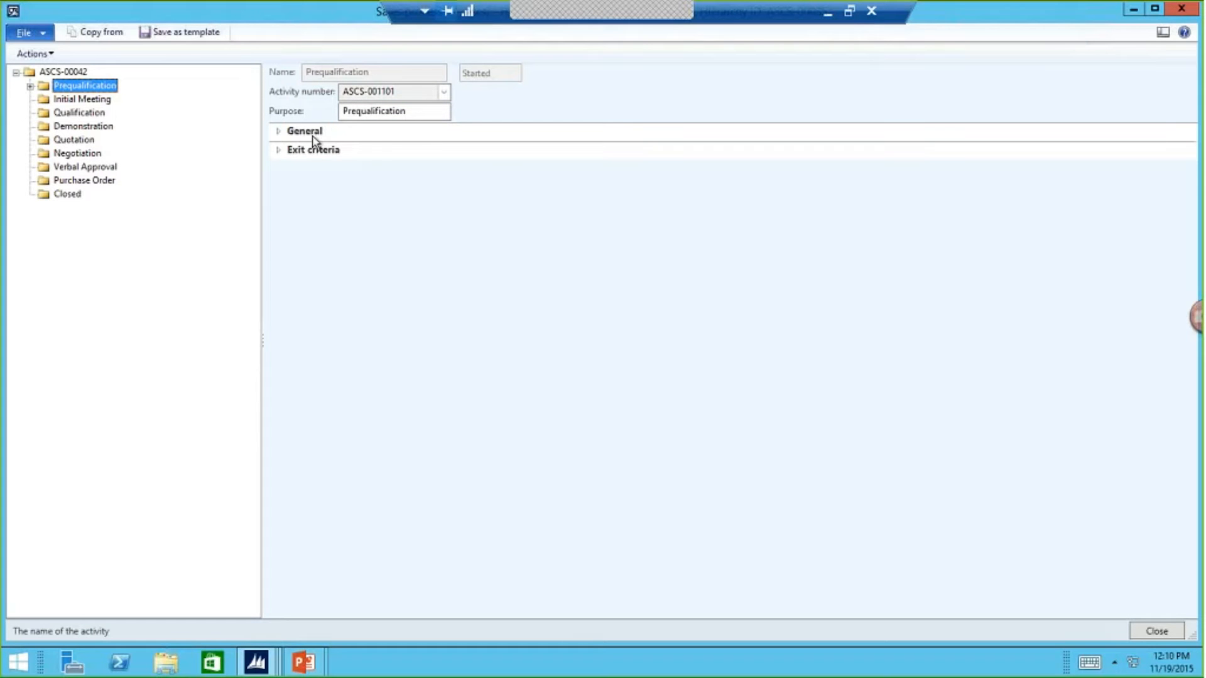
left_click(280, 132)
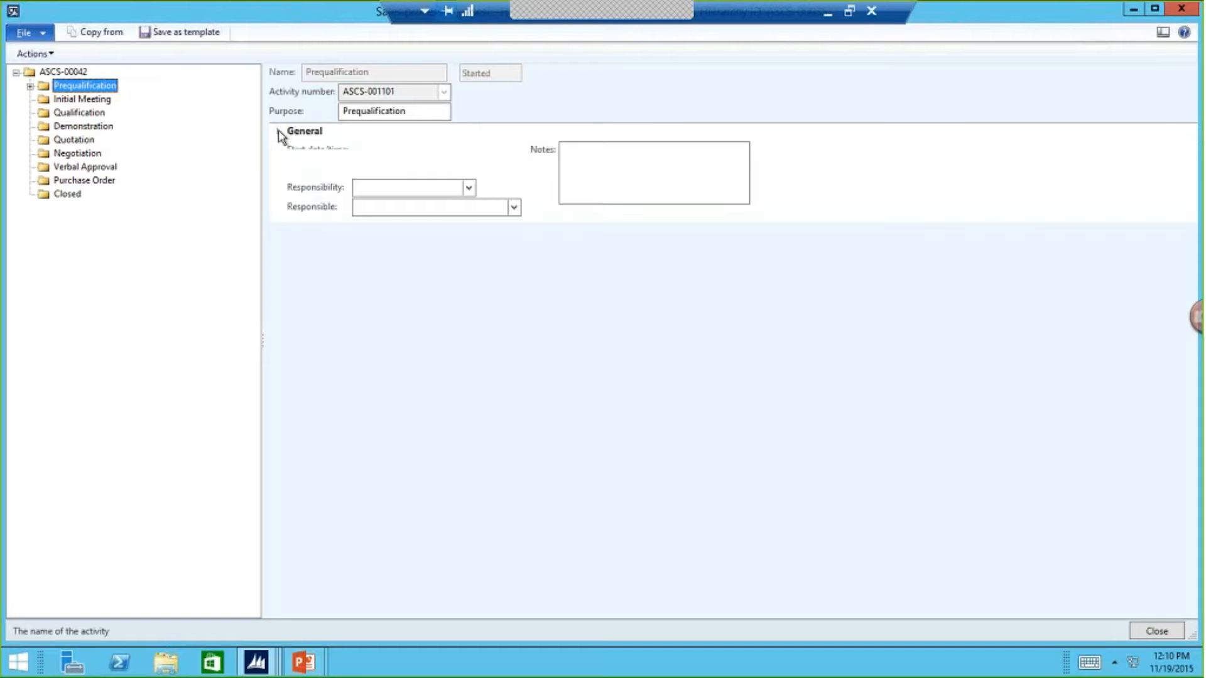
left_click(278, 231)
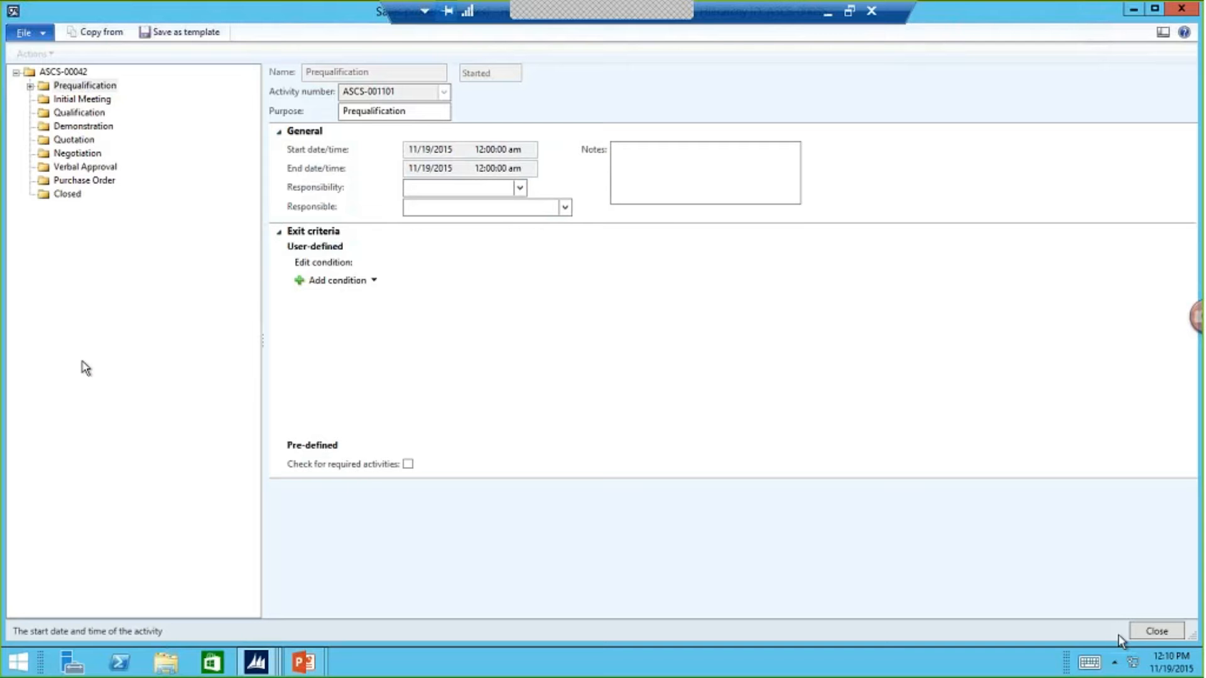
left_click(1157, 631)
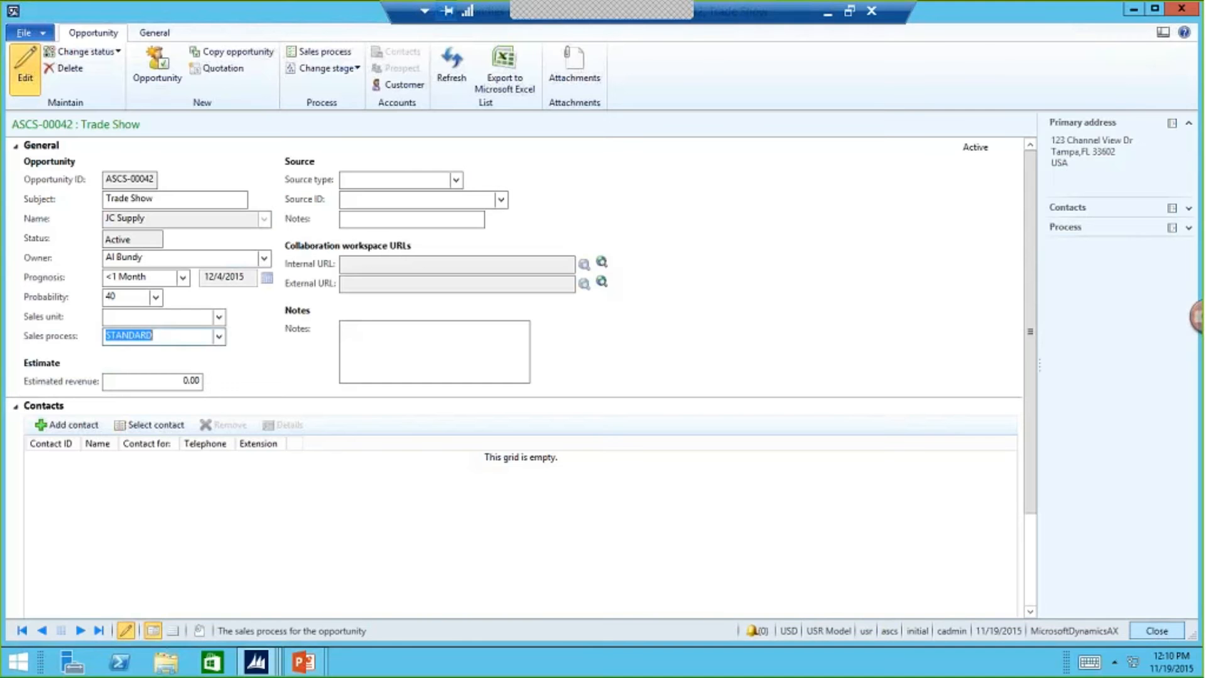
- Move the Trade Show opportunity to the Initial Meeting stage
left_click(356, 70)
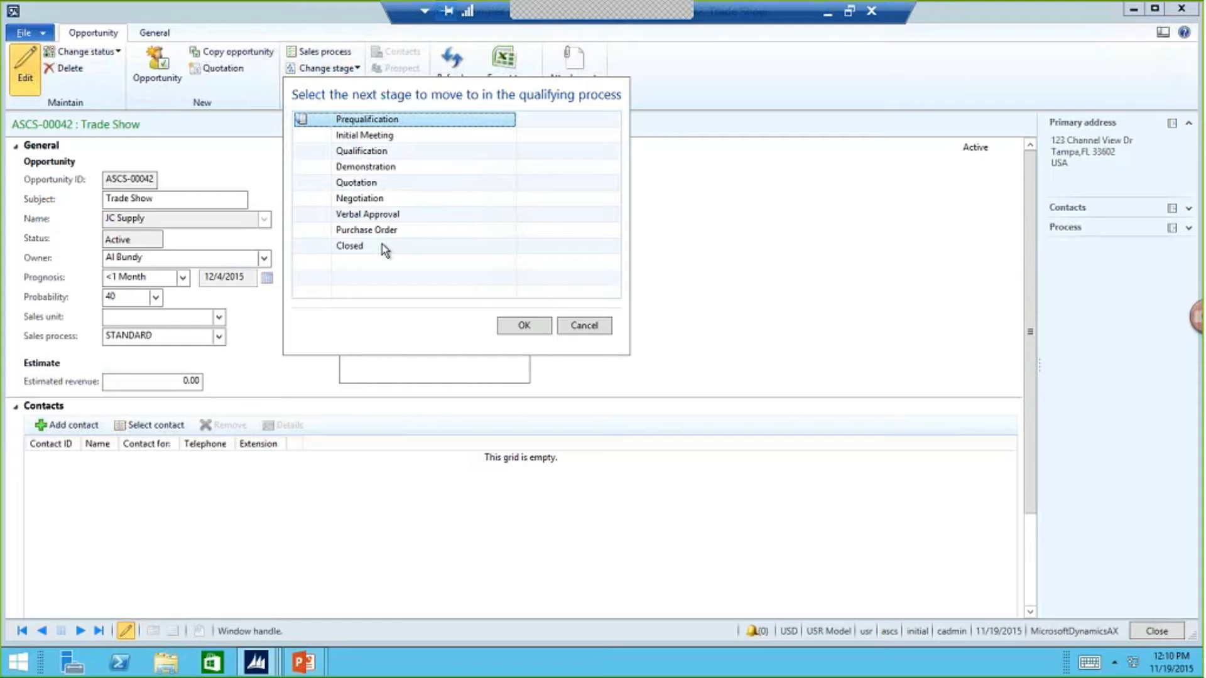
left_click(362, 136)
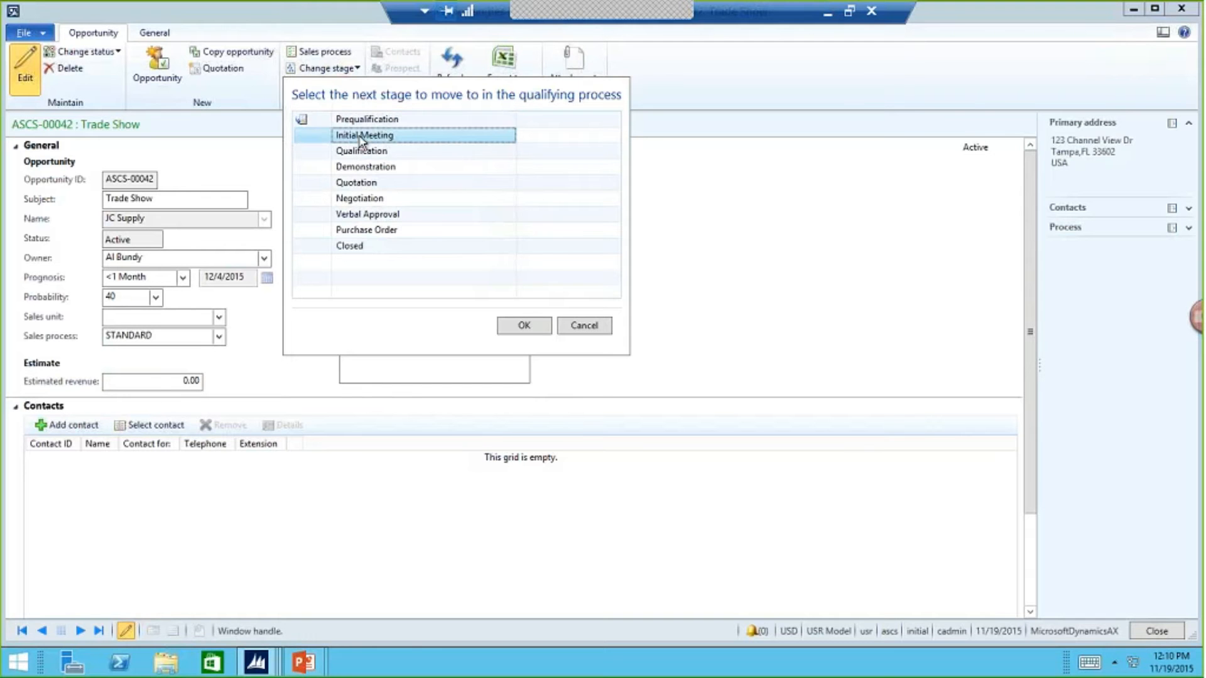
left_click(531, 327)
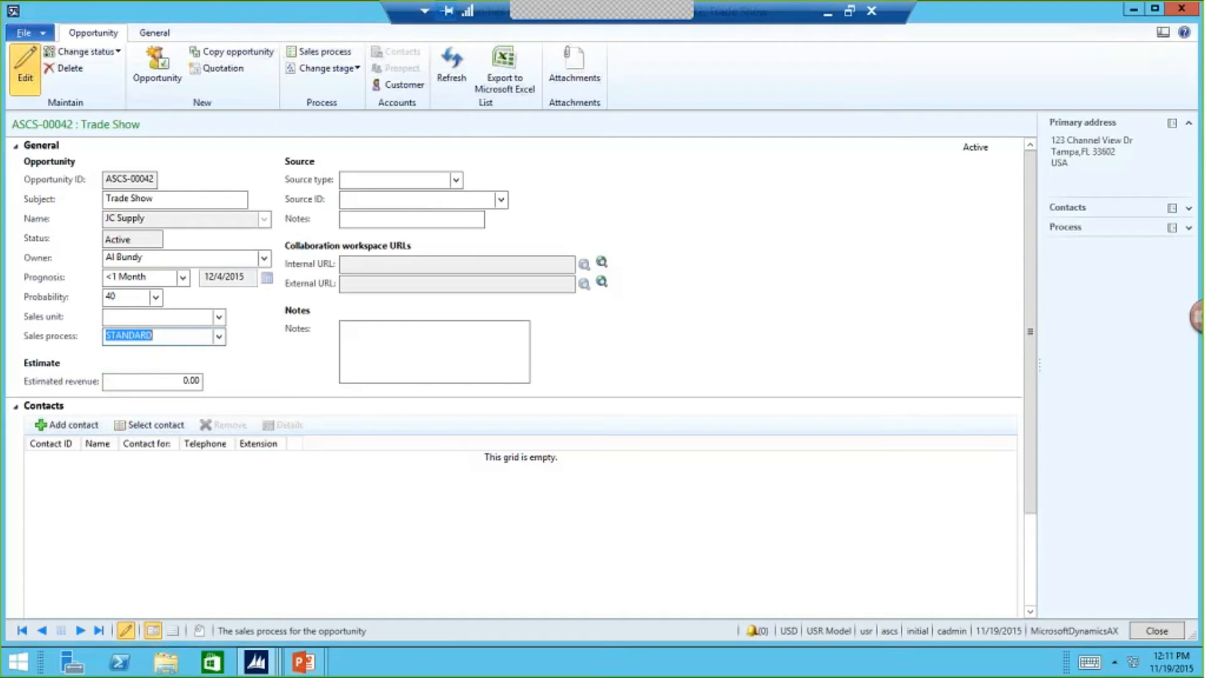
- Move the Trade Show opportunity to the Qualification stage of its sales process
left_click(349, 74)
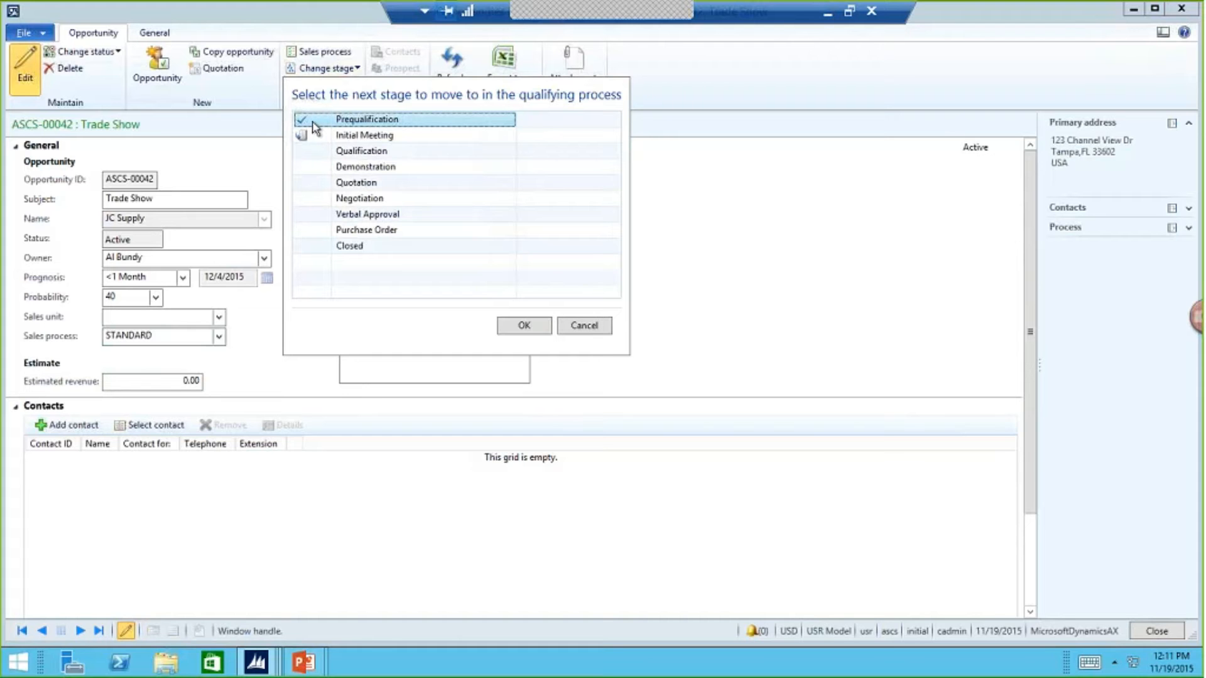
left_click(363, 153)
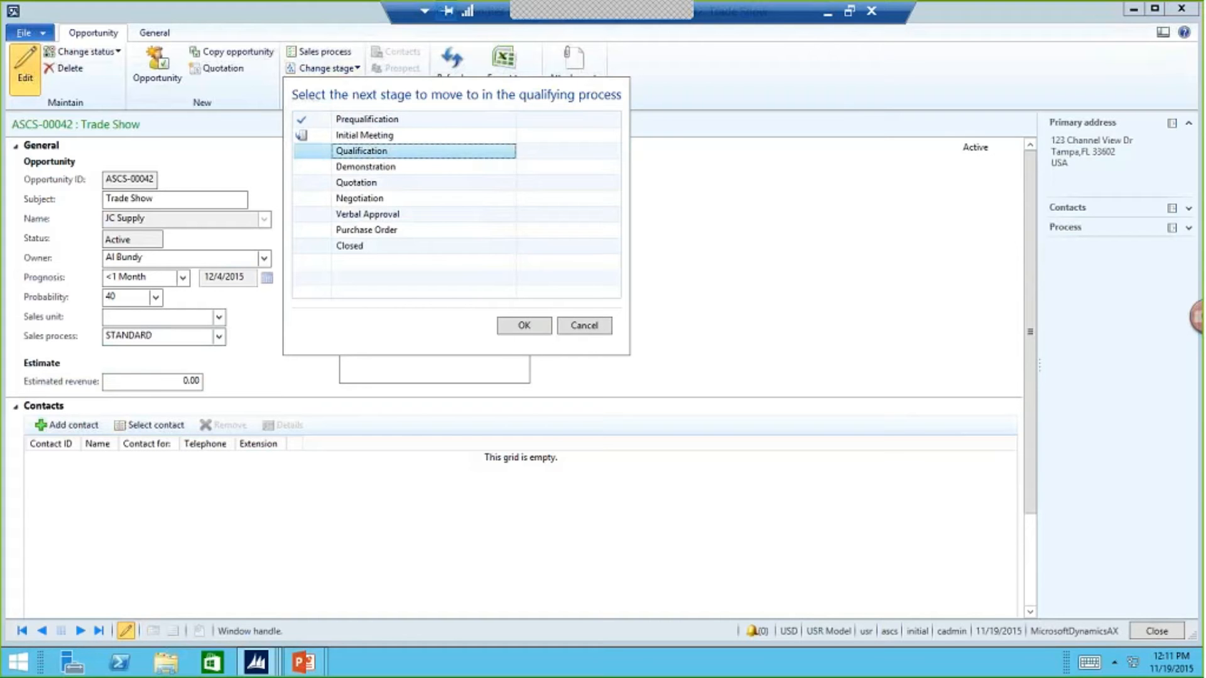
left_click(525, 326)
- Move the Trade Show opportunity to the Demonstration stage and check its progress in the stage list without choosing another stage
left_click(352, 73)
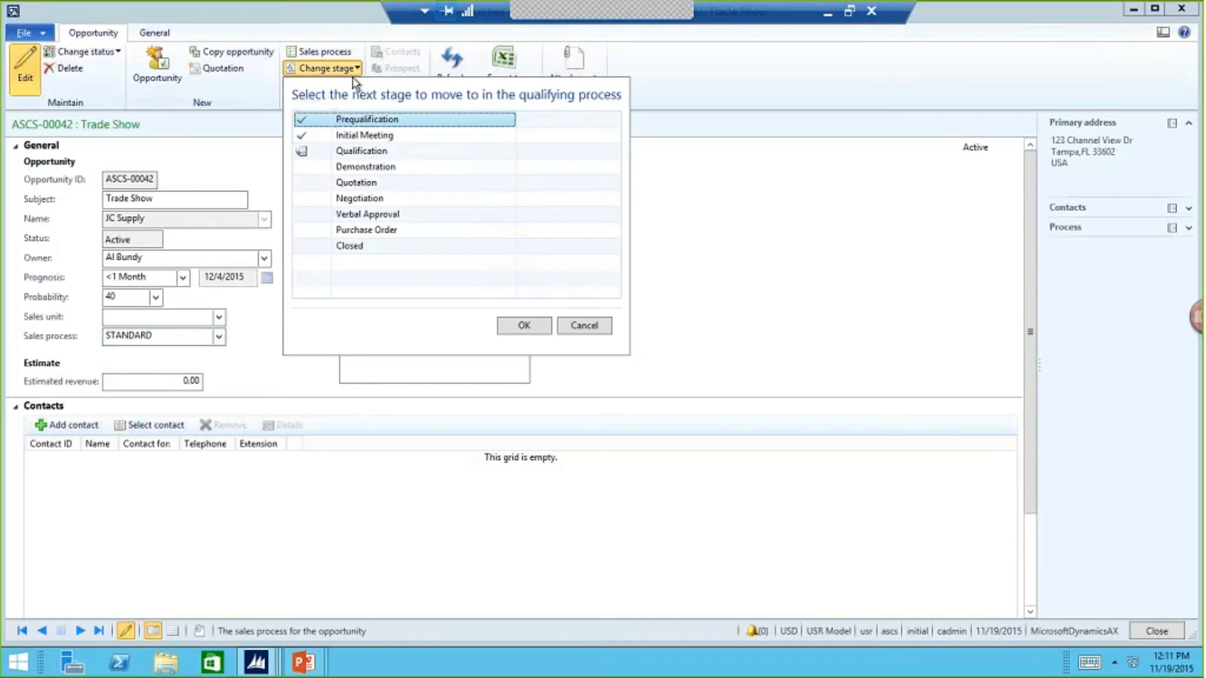
left_click(371, 166)
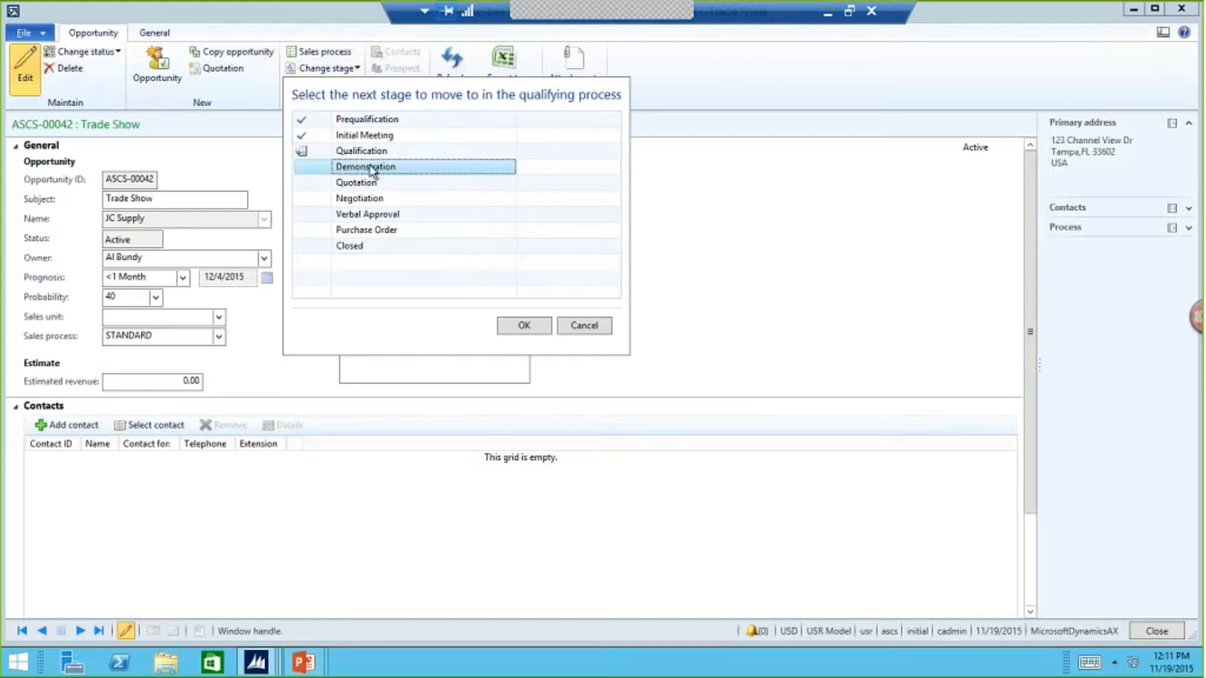
left_click(538, 326)
left_click(349, 70)
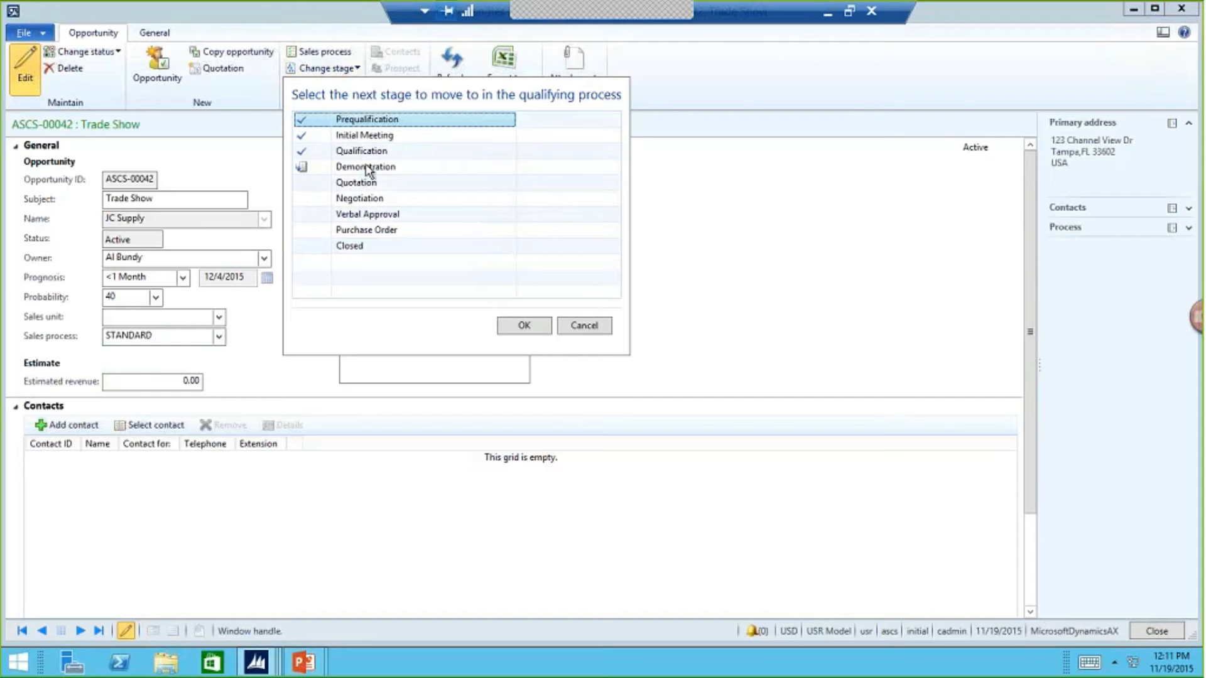
left_click(729, 209)
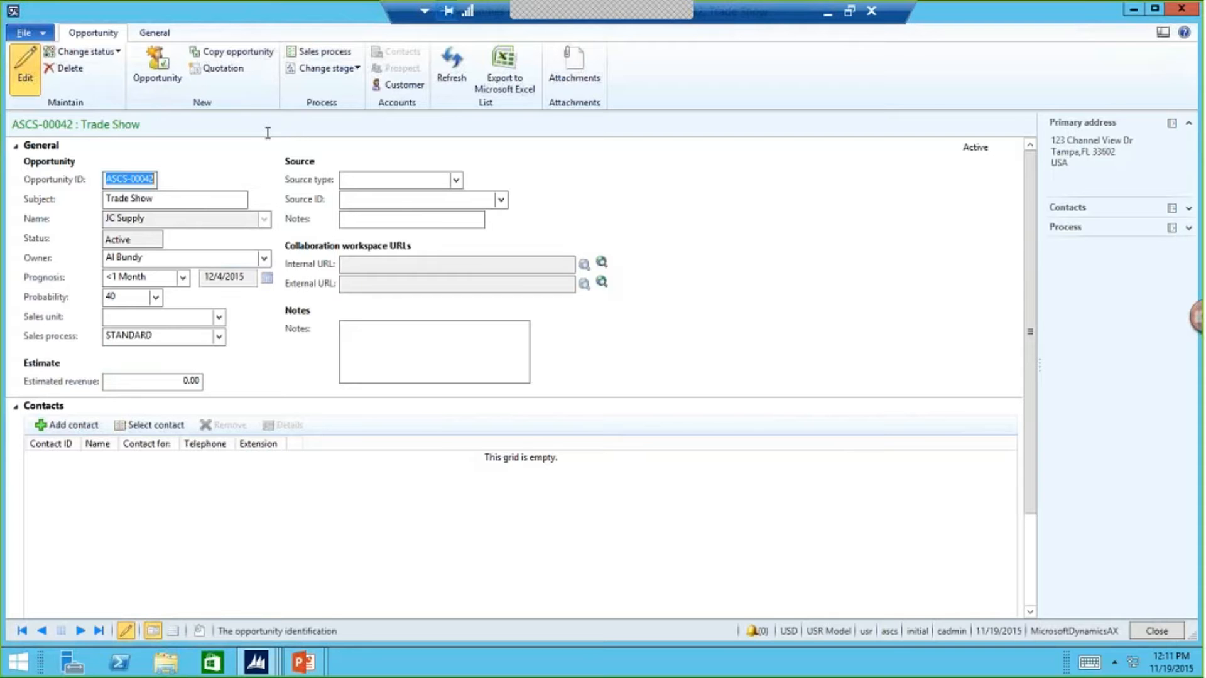
- Switch to the running PowerPoint slide show and advance it to the Expedite Order Entry slide
key("alt+Tab")
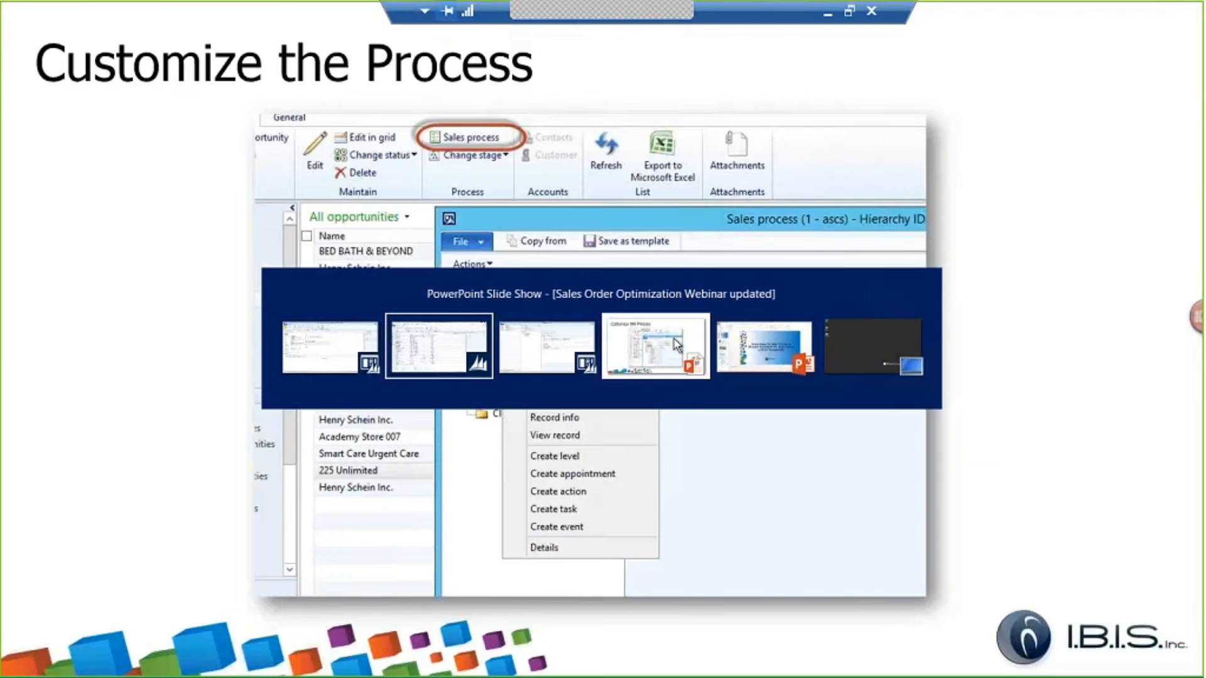
left_click(675, 344)
left_click(640, 259)
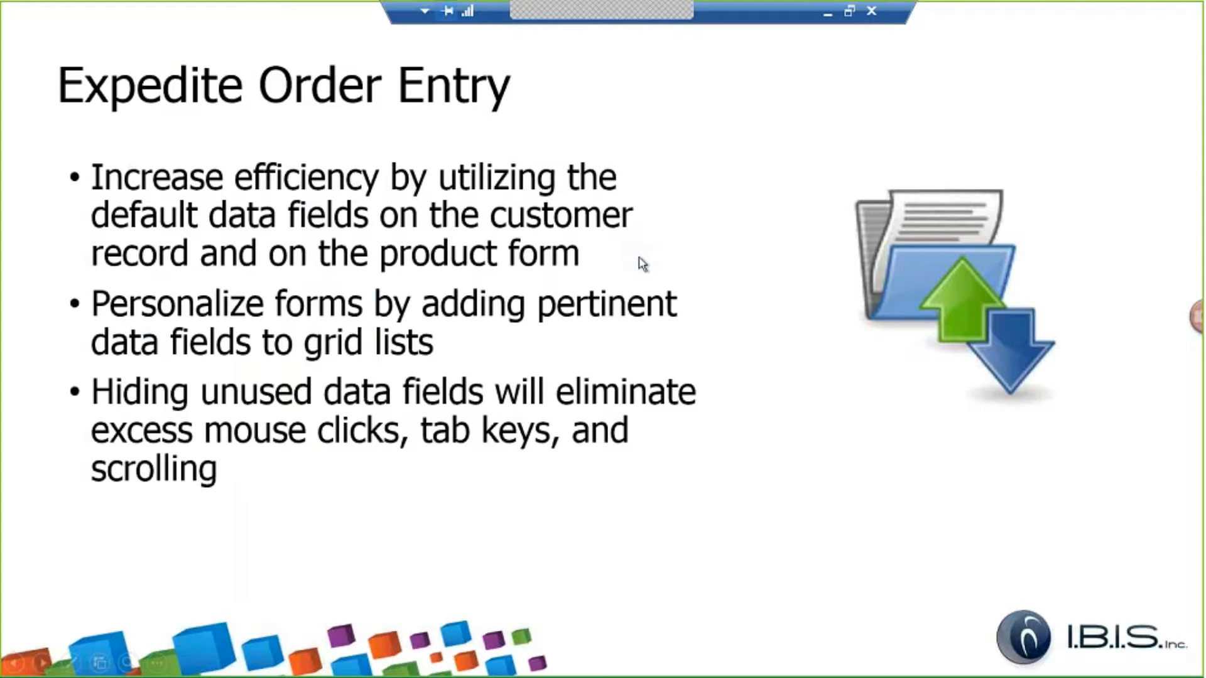
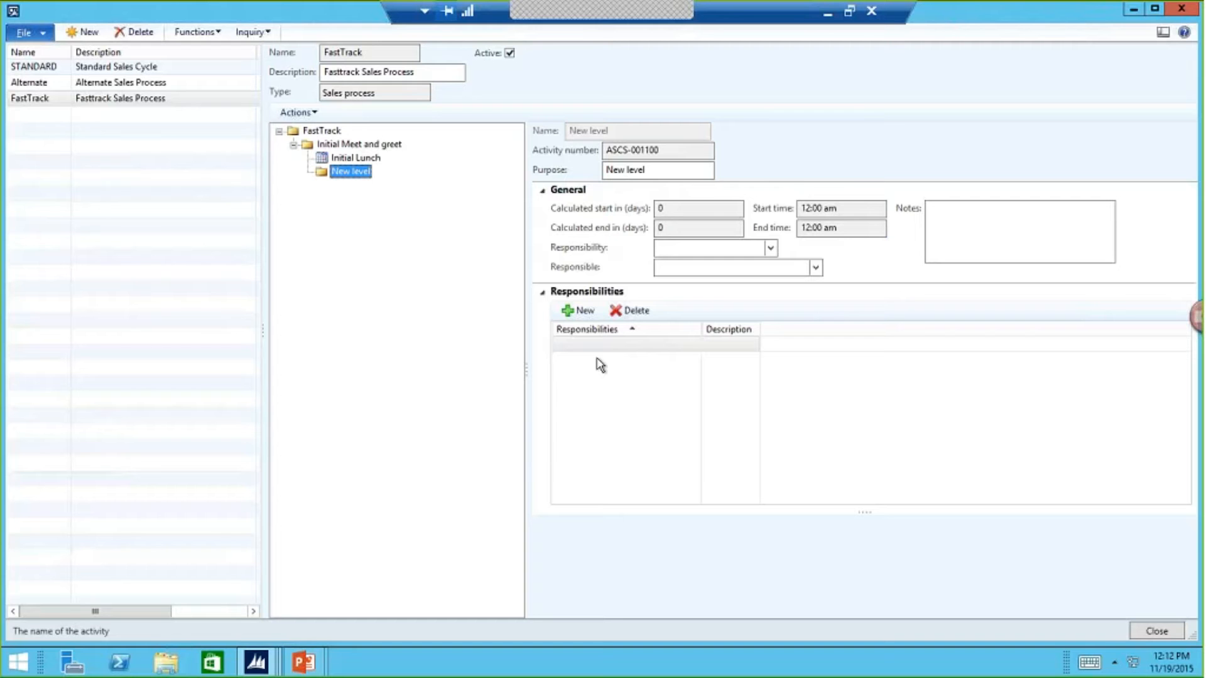
- Return to the main Dynamics AX window and open the All customers list in Sales and marketing
left_click(256, 663)
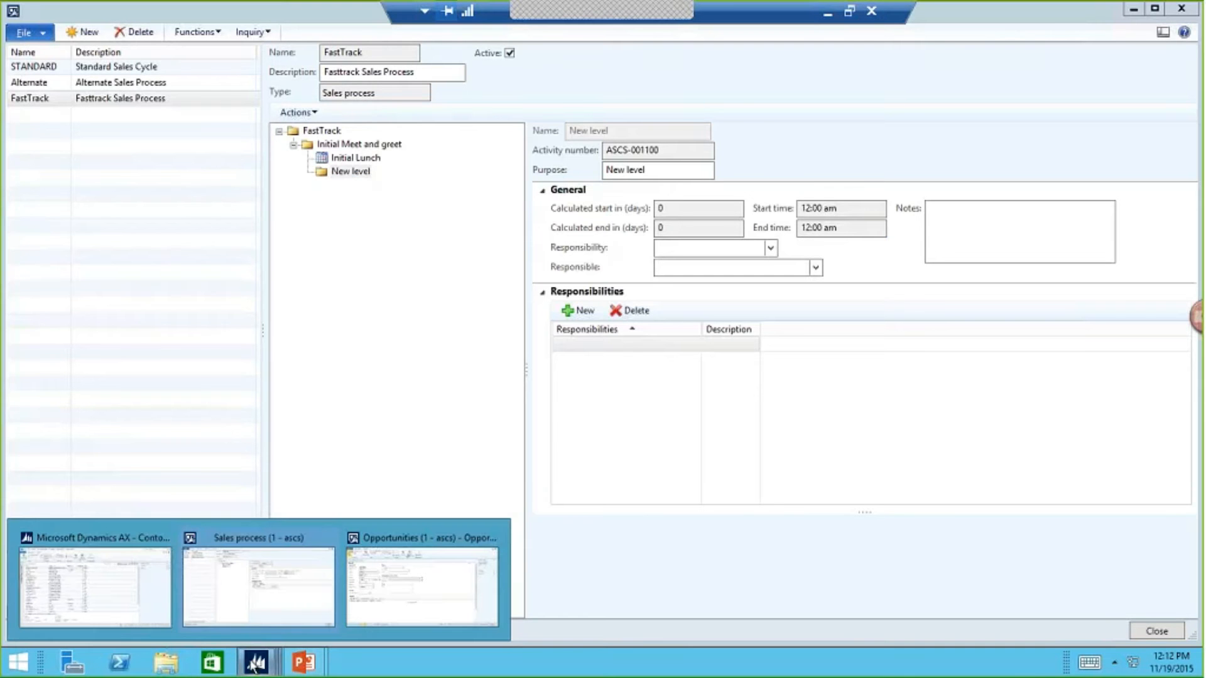
left_click(153, 601)
left_click(176, 32)
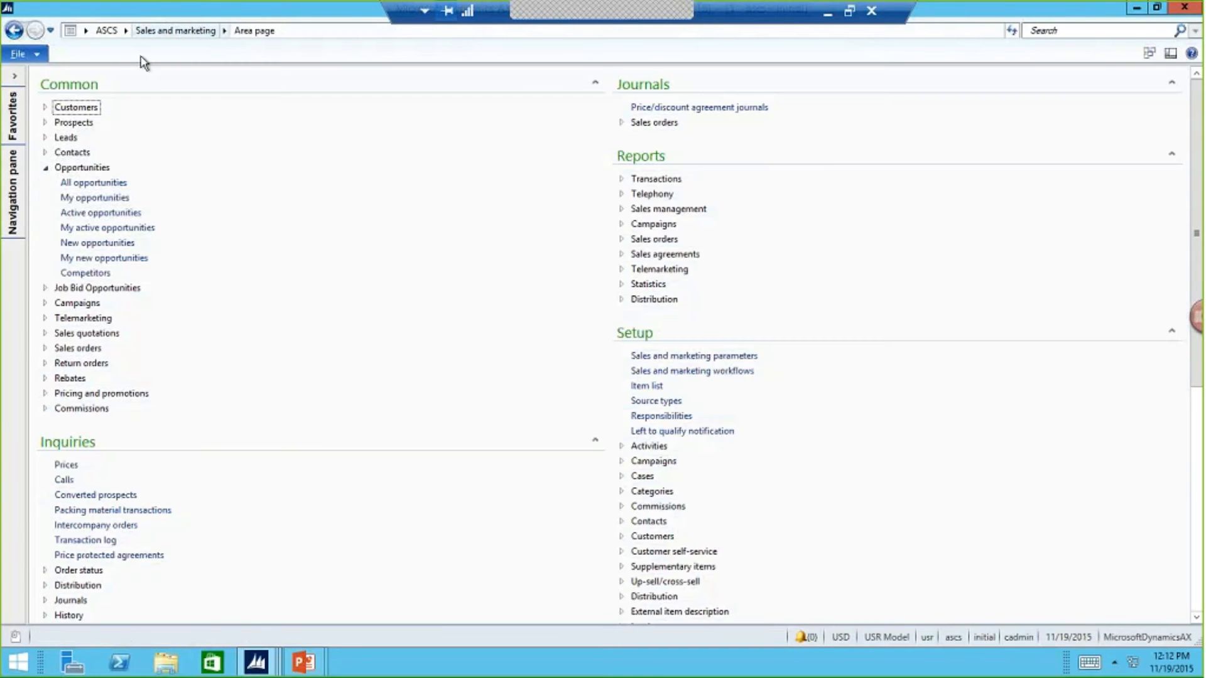
left_click(76, 107)
left_click(88, 122)
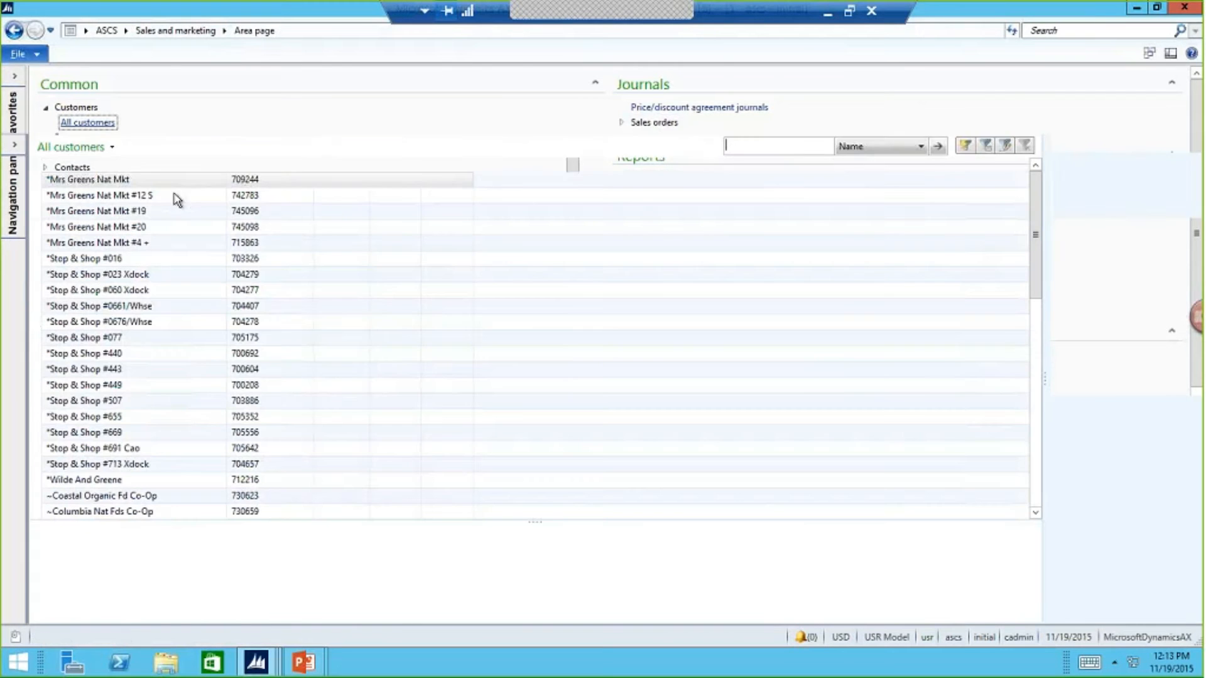
- Open the Stop & Shop #449 customer record, collapse its general details to review the sales order defaults, and close the record
left_click(145, 387)
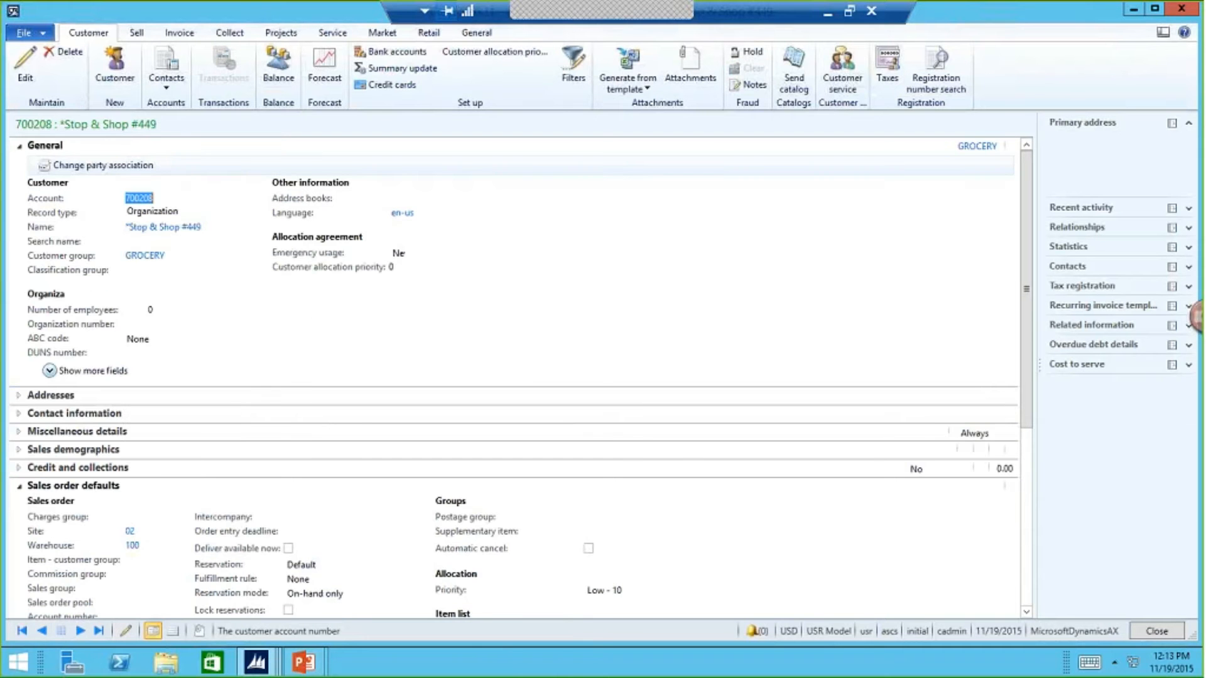
left_click(18, 147)
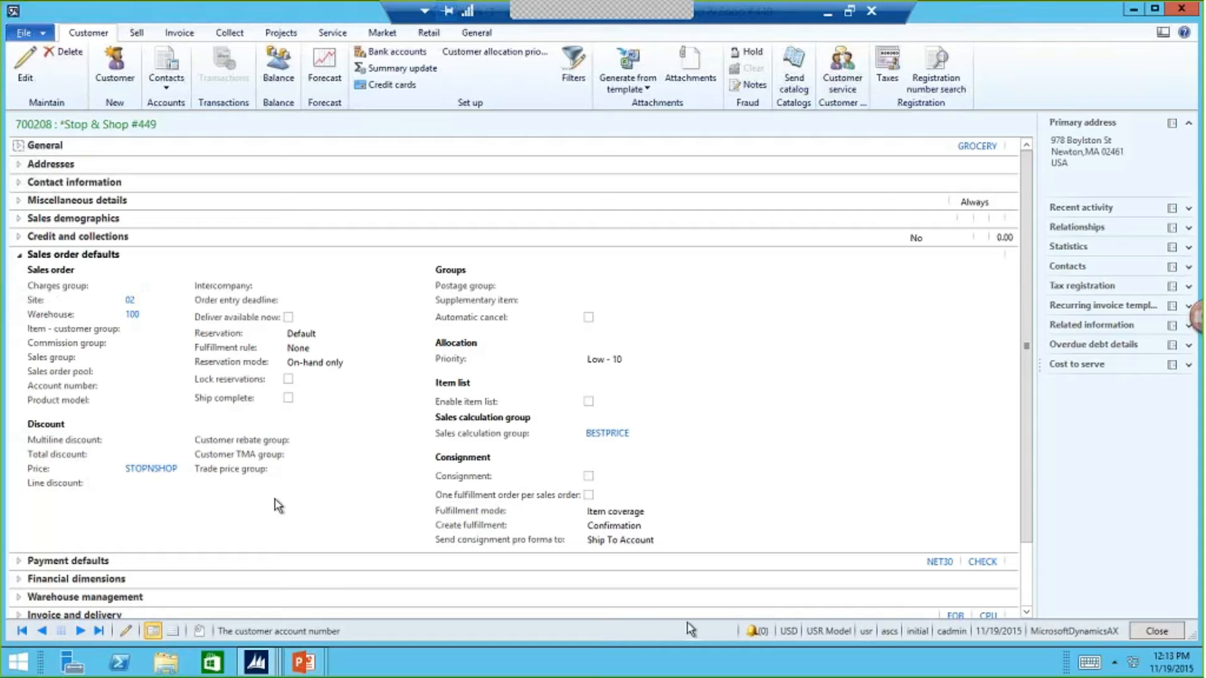
left_click(1149, 629)
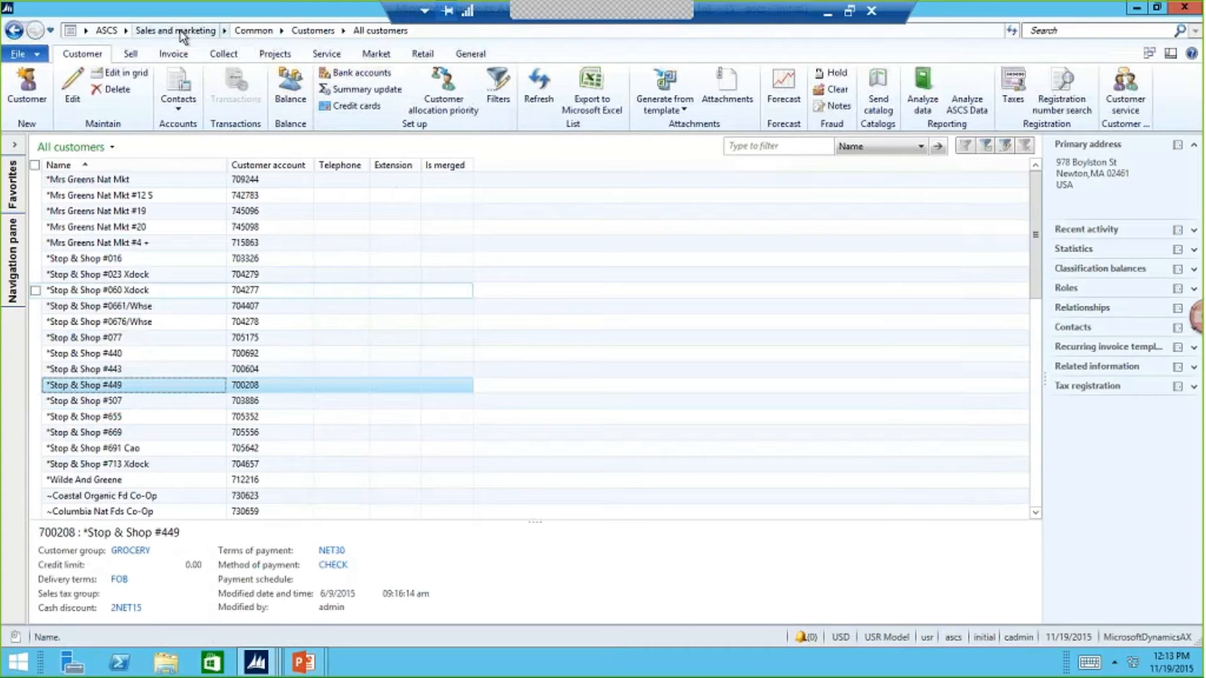
- Return to the Trade Show opportunity and move it to the Quotation stage
mouse_move(263, 661)
left_click(384, 602)
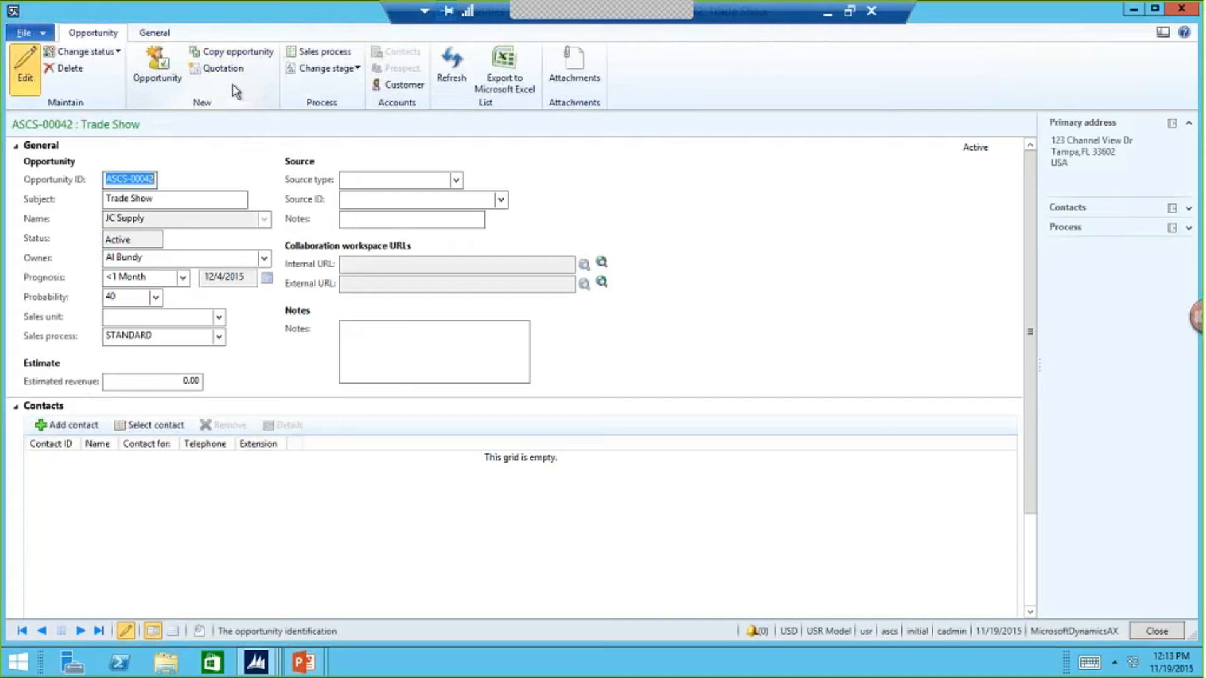
left_click(322, 68)
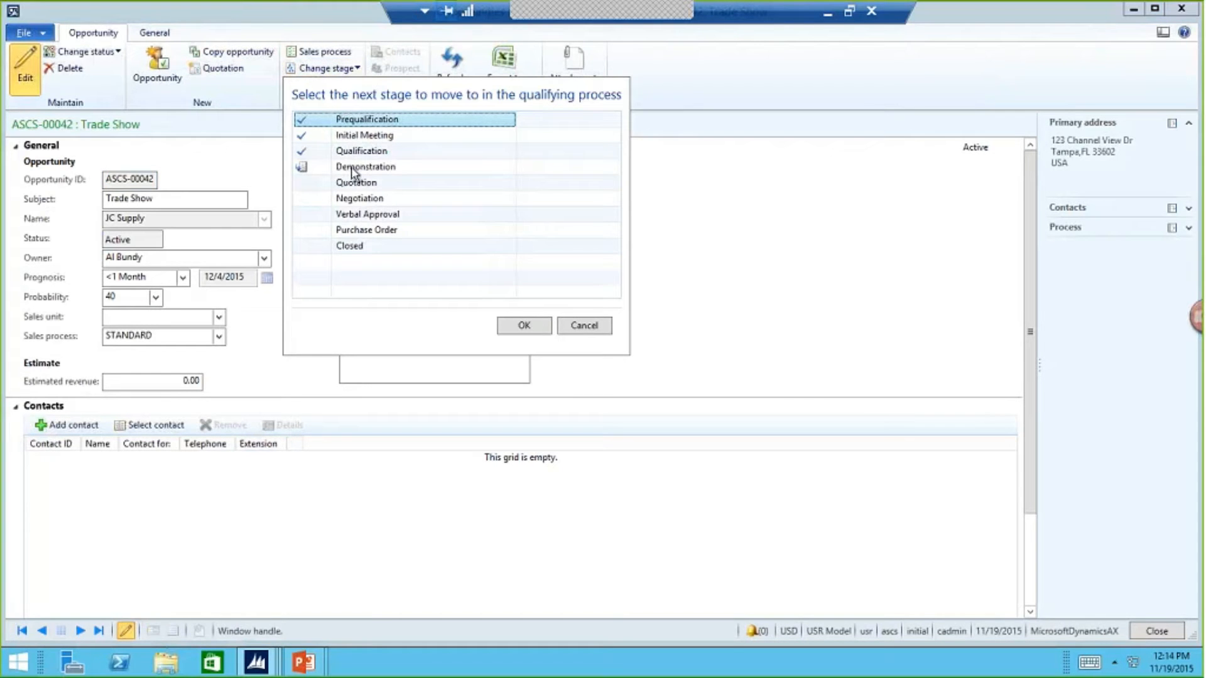
left_click(395, 186)
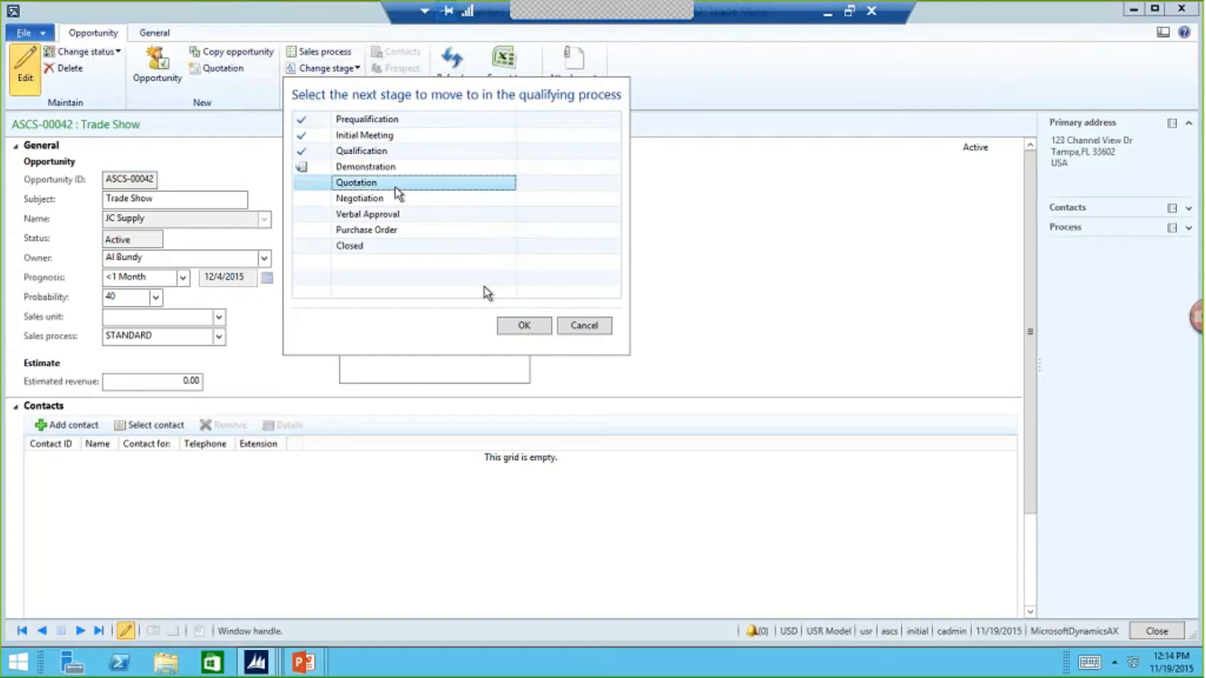
left_click(521, 324)
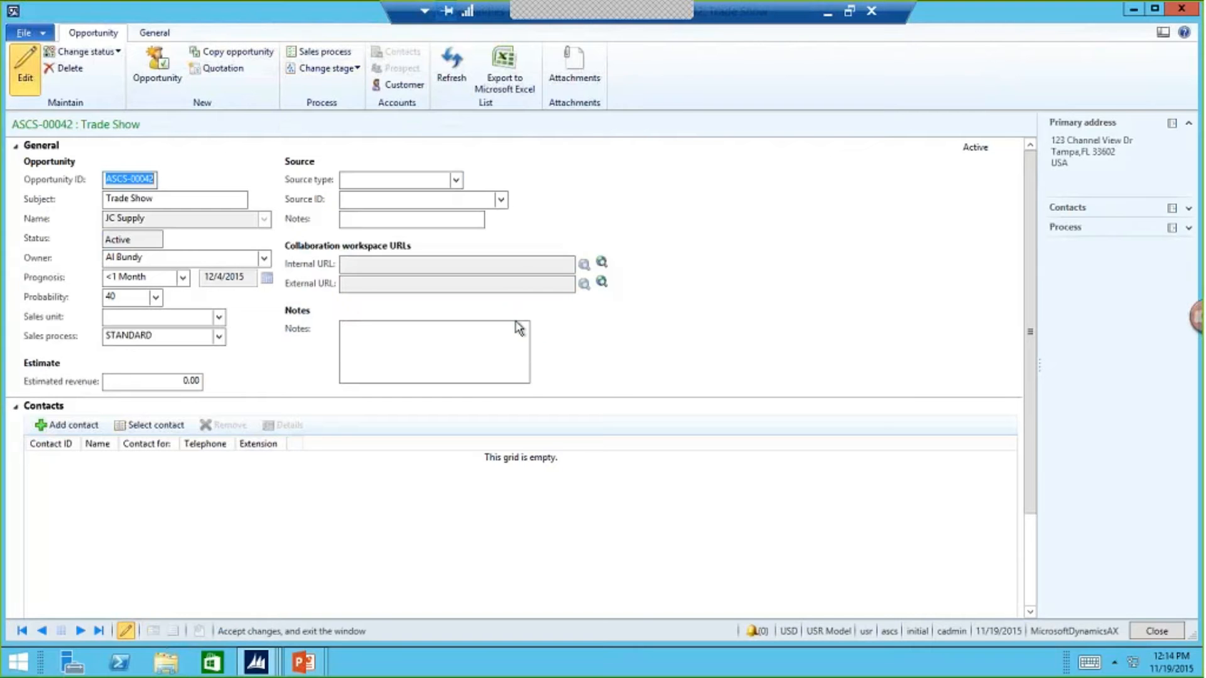
- Create a sales quotation from the Trade Show opportunity with site 02 and warehouse 100
left_click(242, 70)
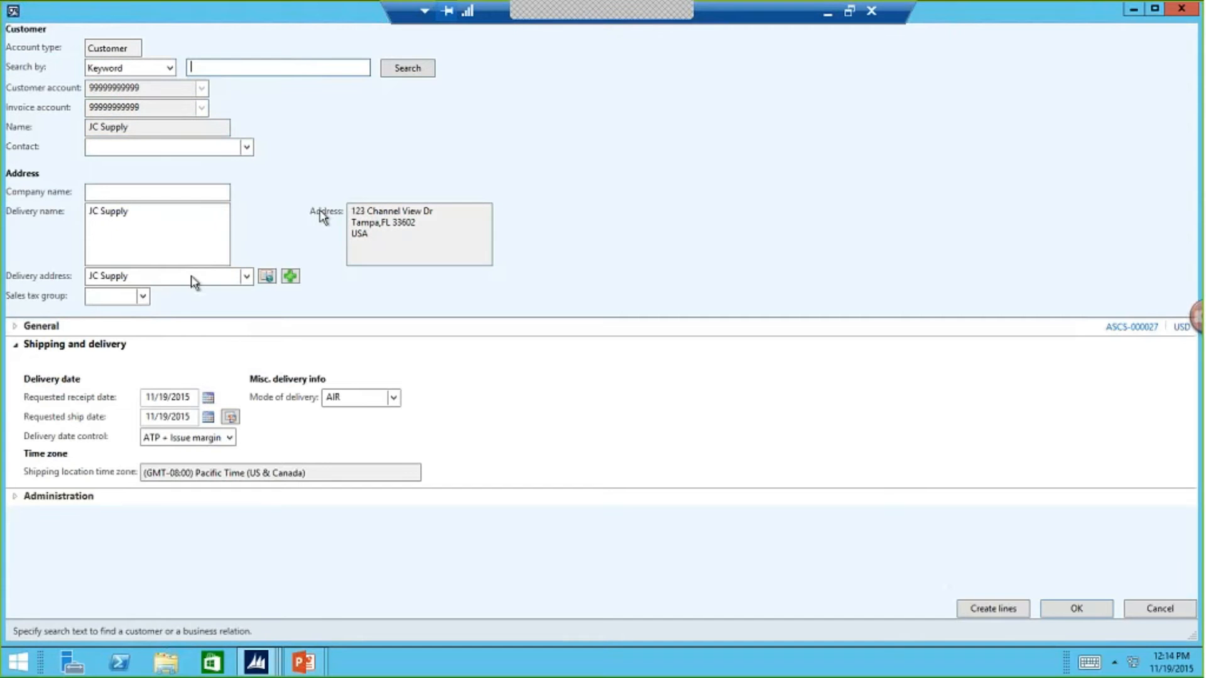
left_click(105, 327)
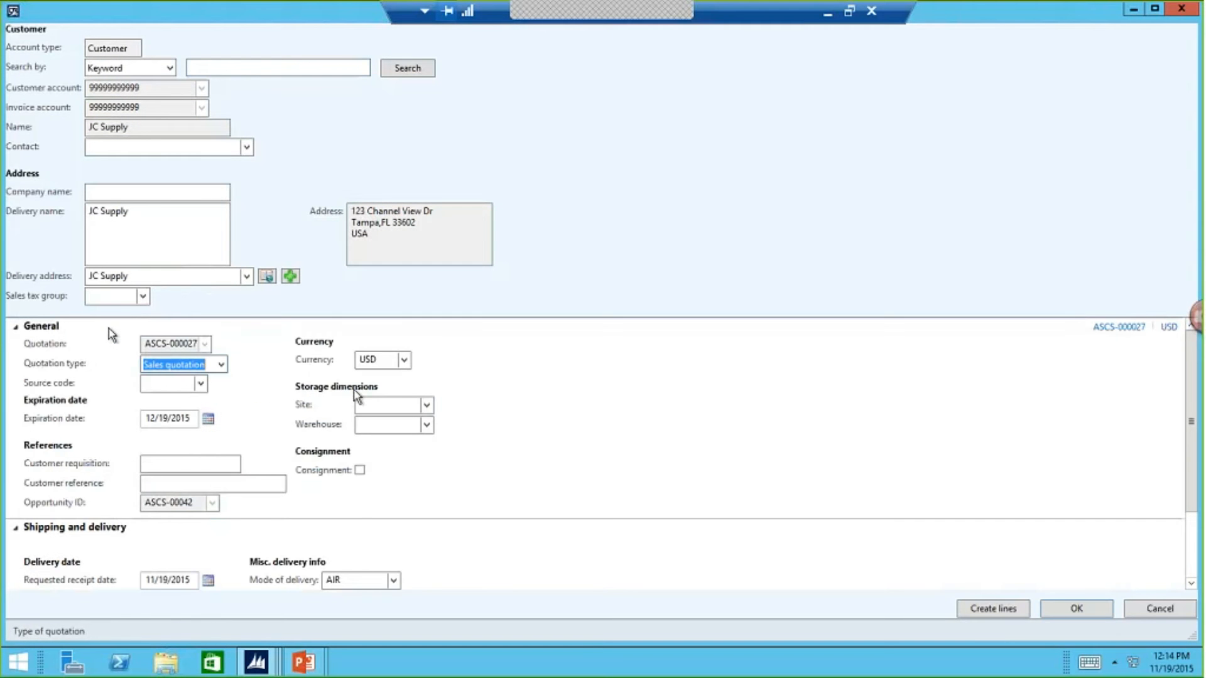
left_click(427, 405)
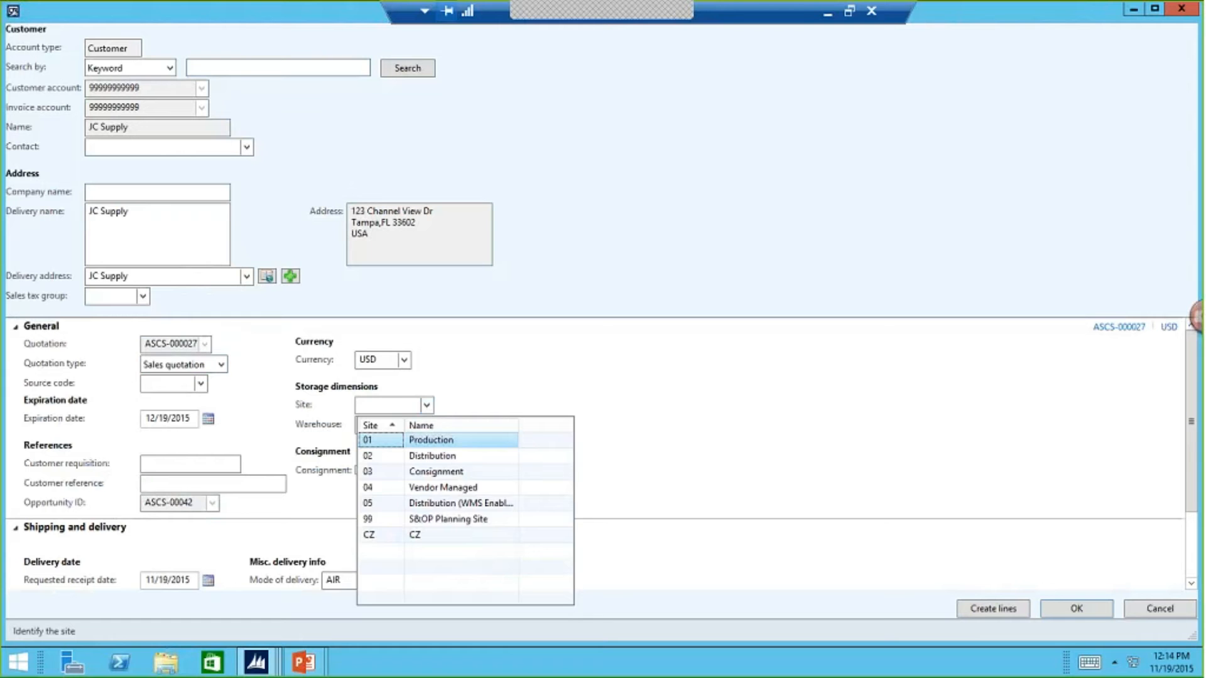
key("Escape")
left_click(427, 425)
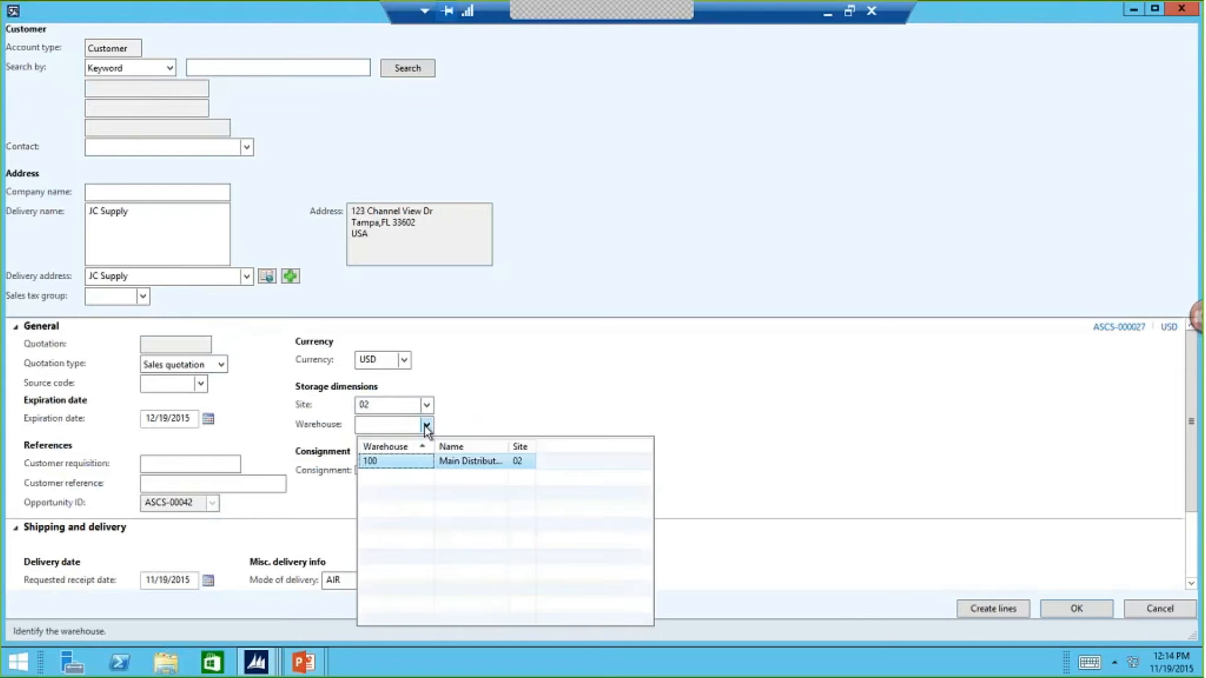
left_click(407, 466)
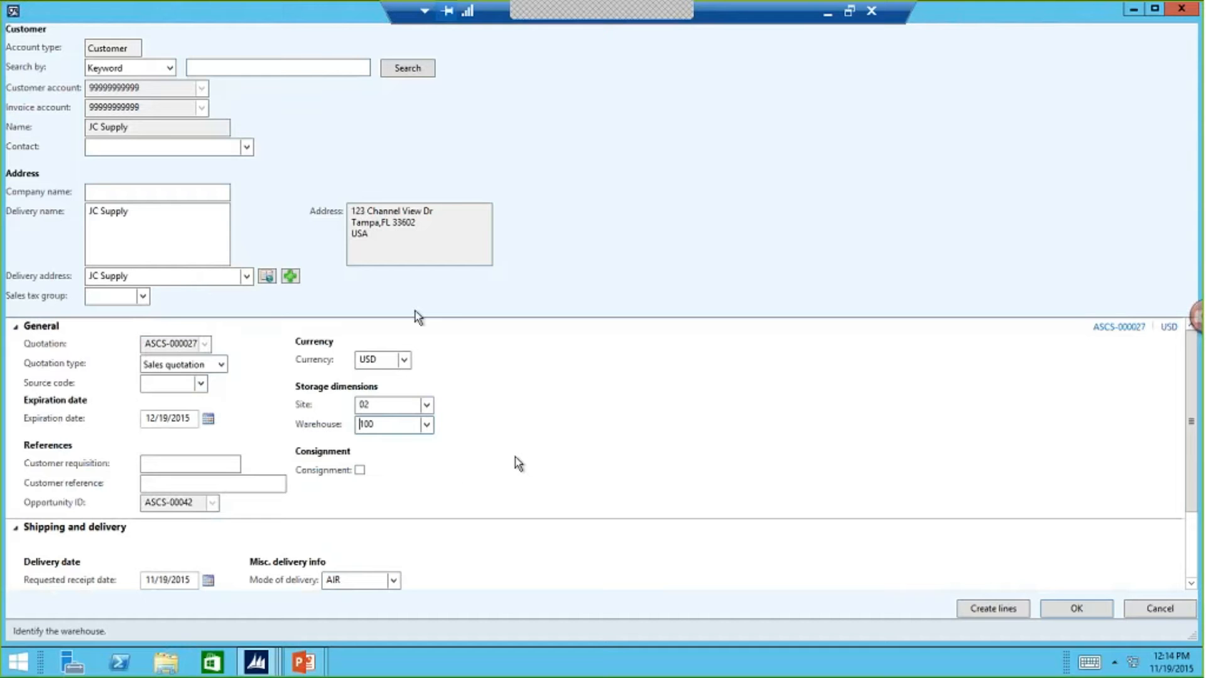
left_click(1062, 610)
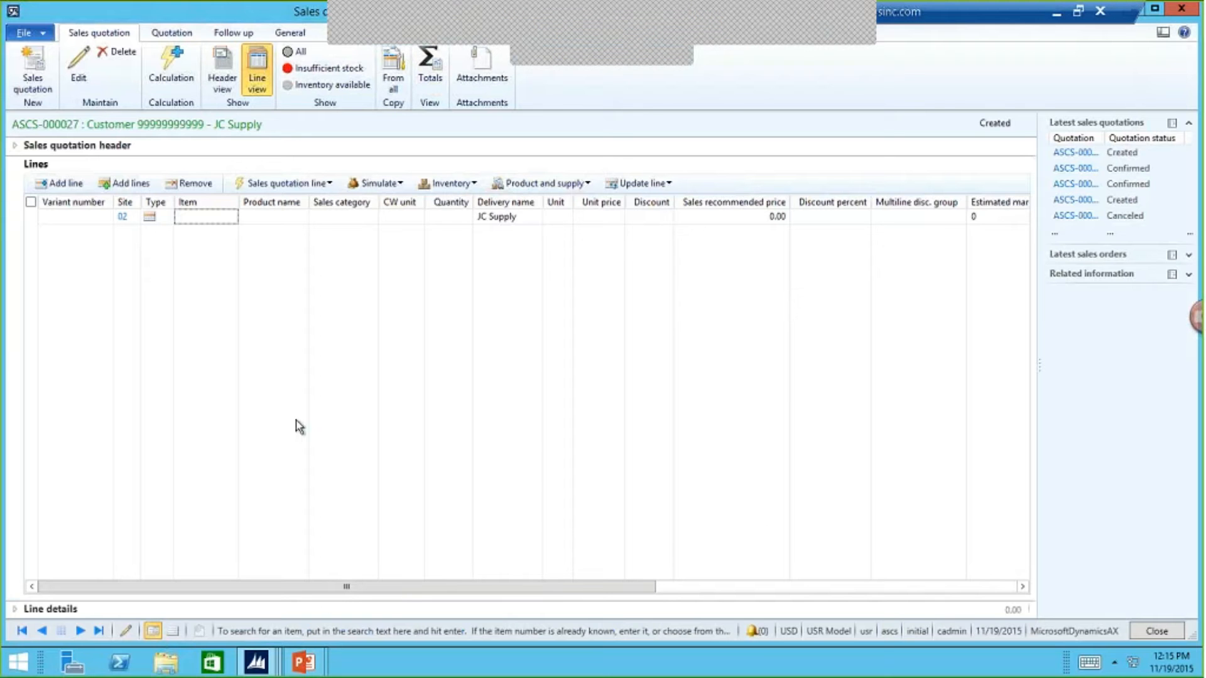
- Review the setup and price/discount details in the quotation's header view, and return to the line view
left_click(230, 66)
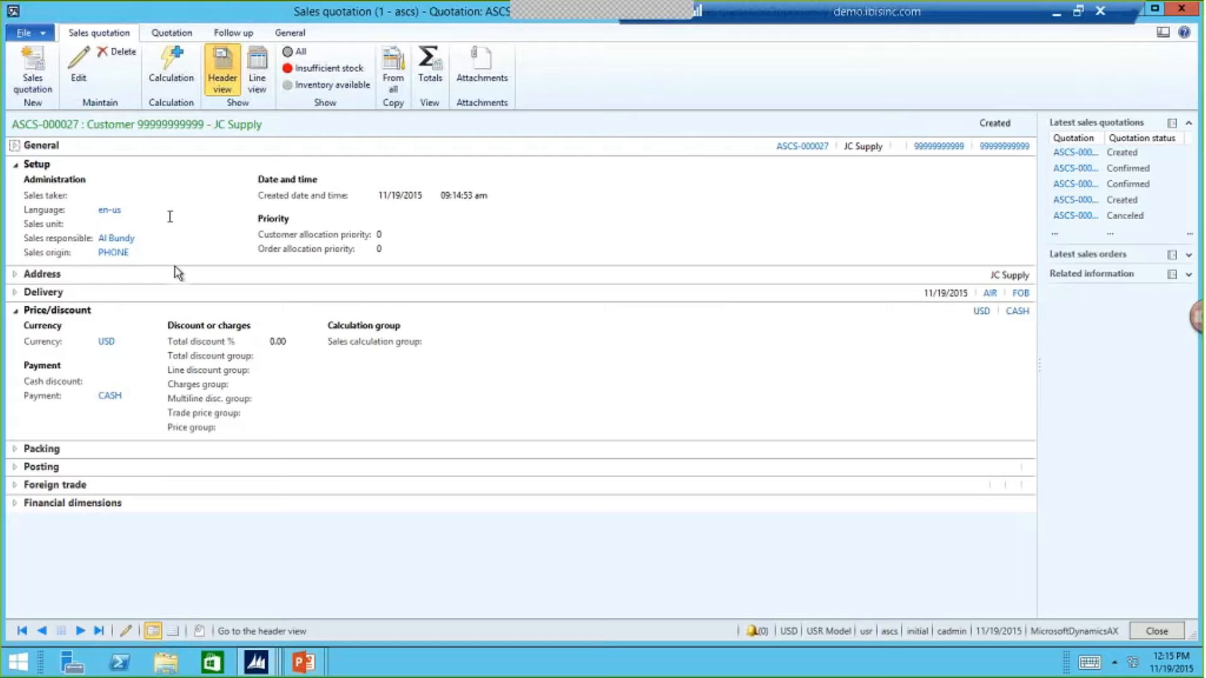
mouse_move(140, 233)
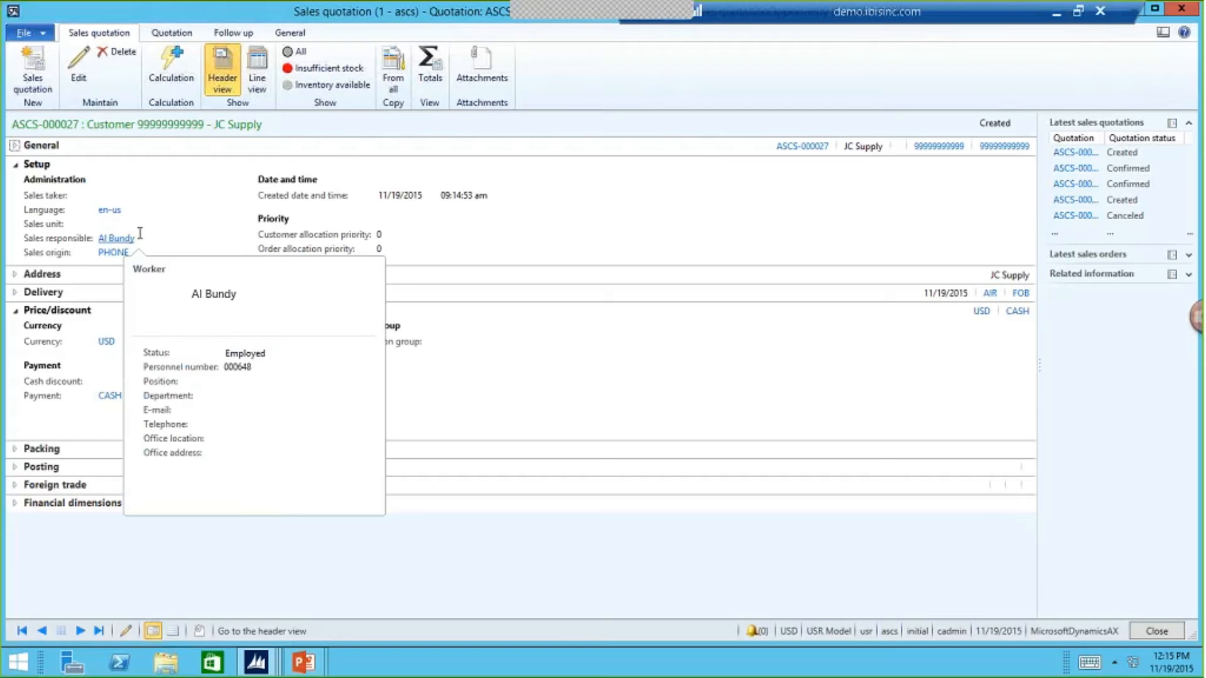
left_click(258, 92)
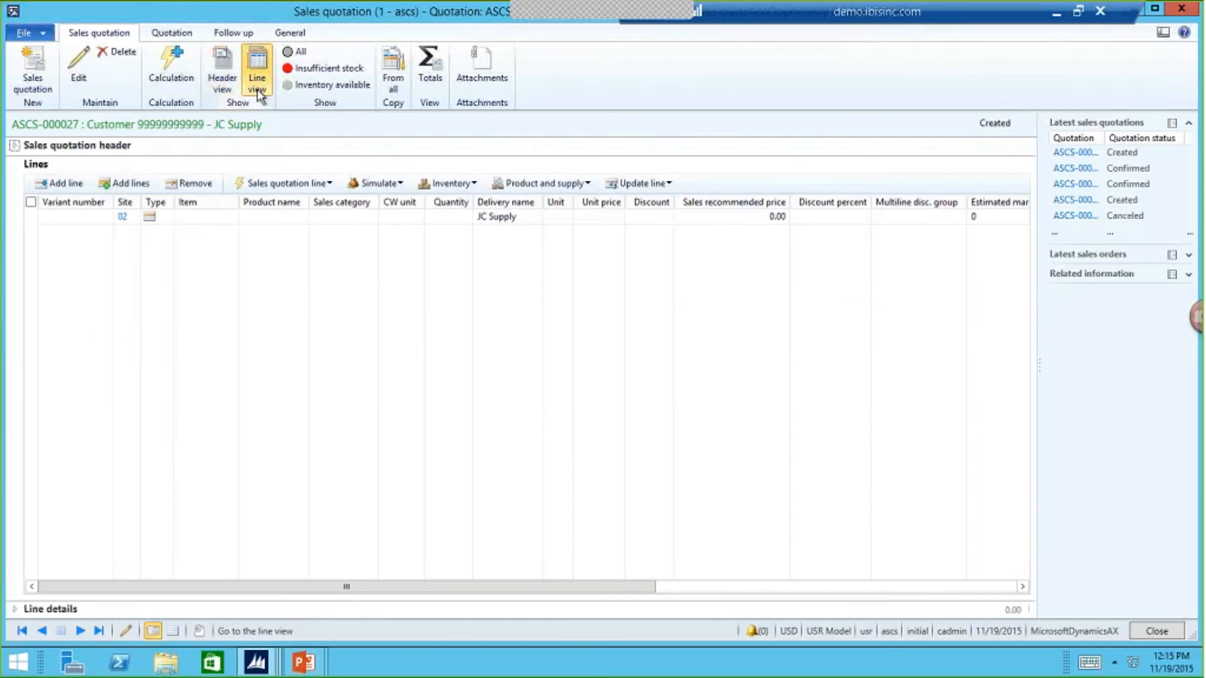
- Add a quotation line and choose item 000001 from the list of all items
left_click(69, 187)
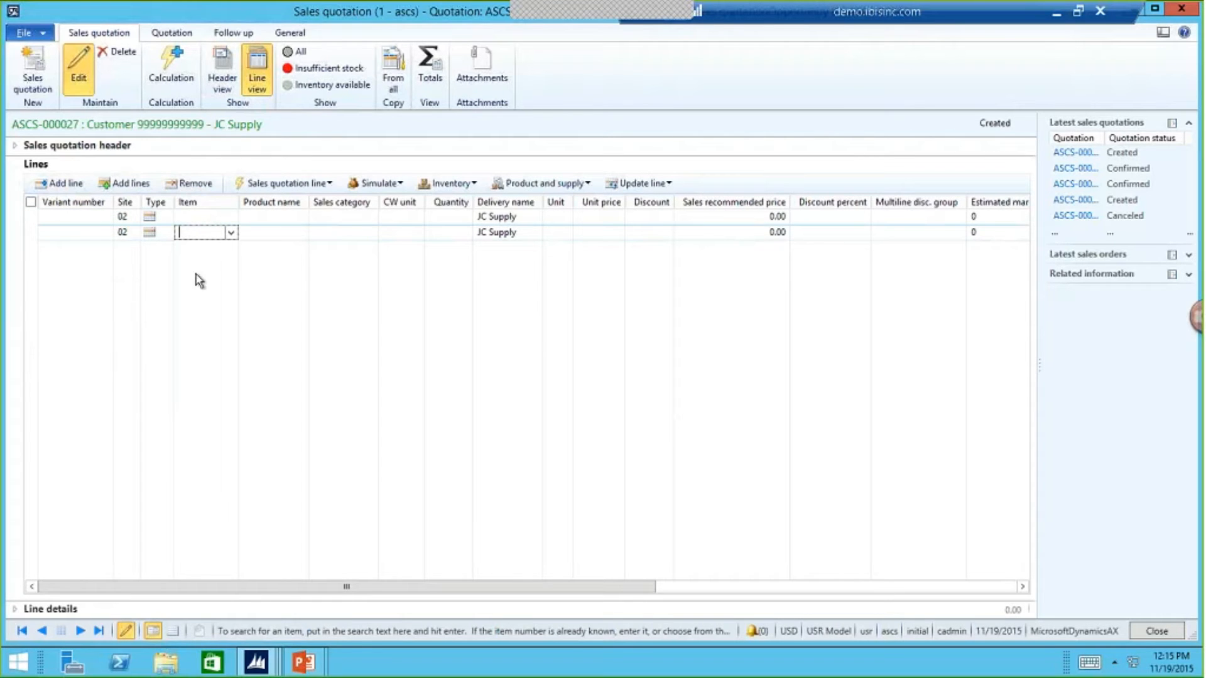
left_click(231, 234)
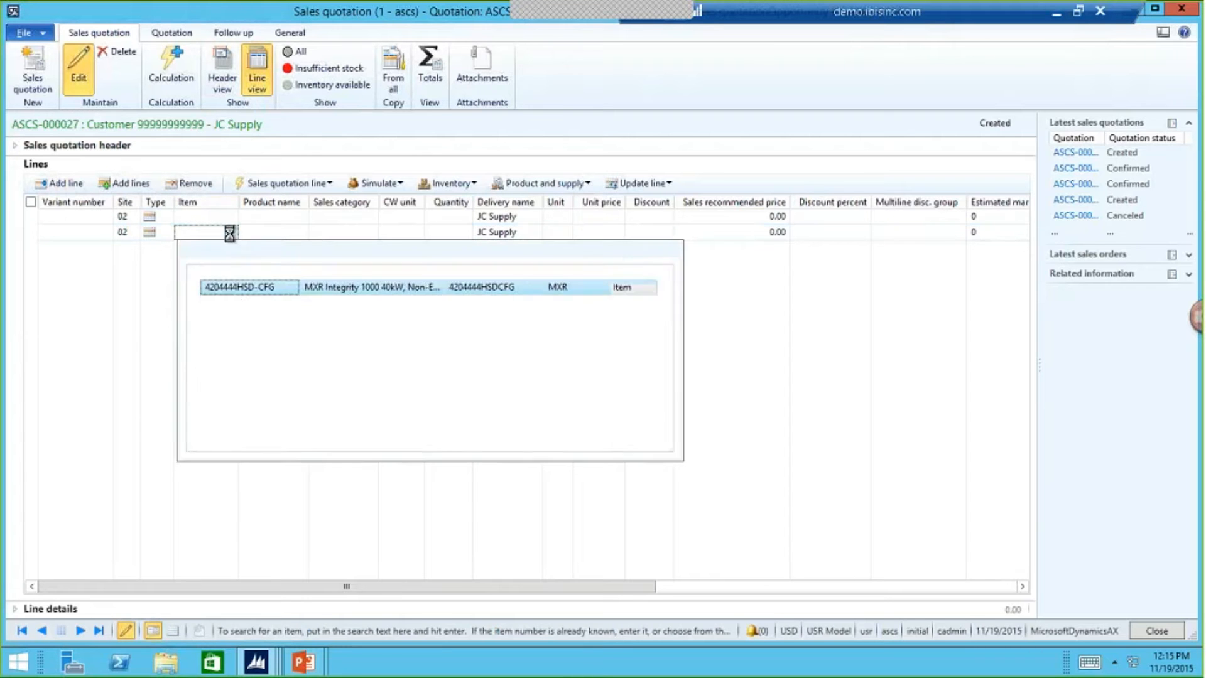
left_click(306, 249)
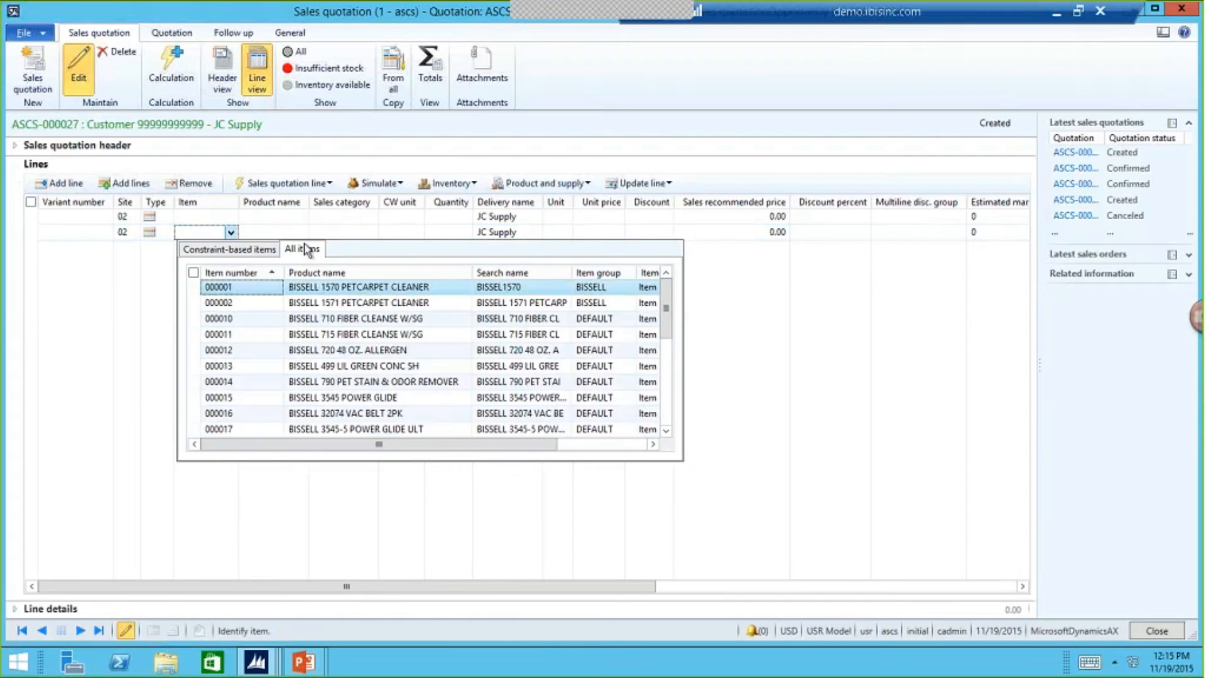
left_click(237, 293)
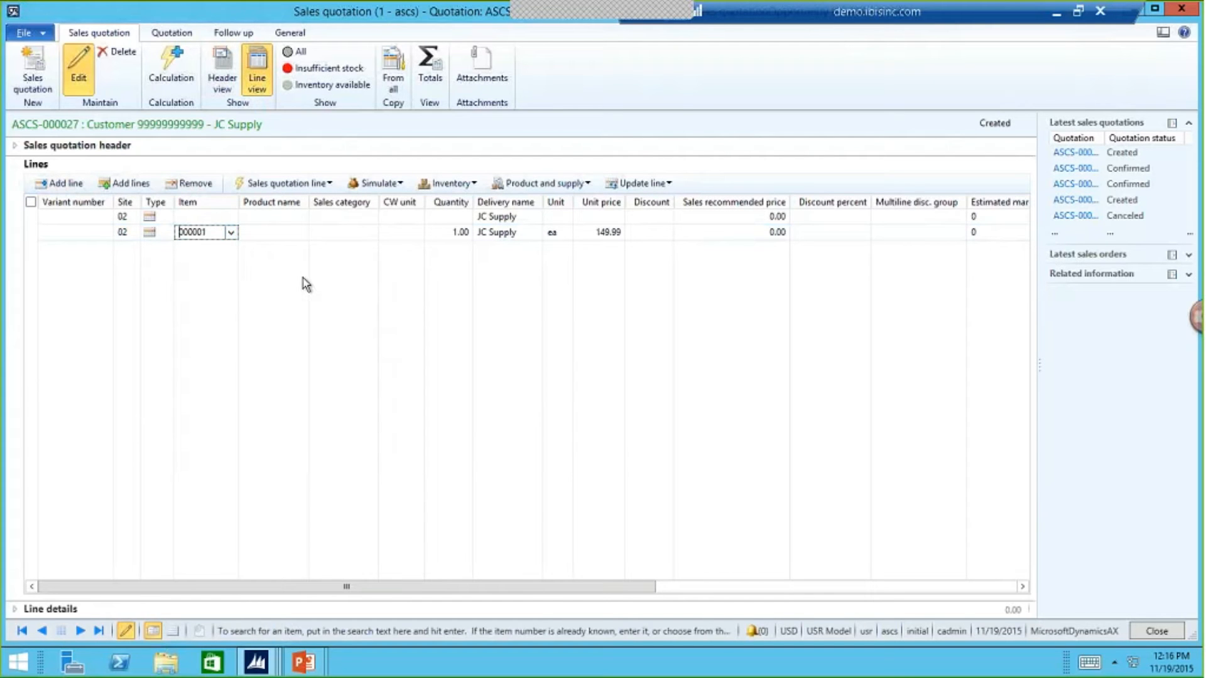
- Move through the new line's fields and hide the CW unit column from the quotation lines
key("Tab")
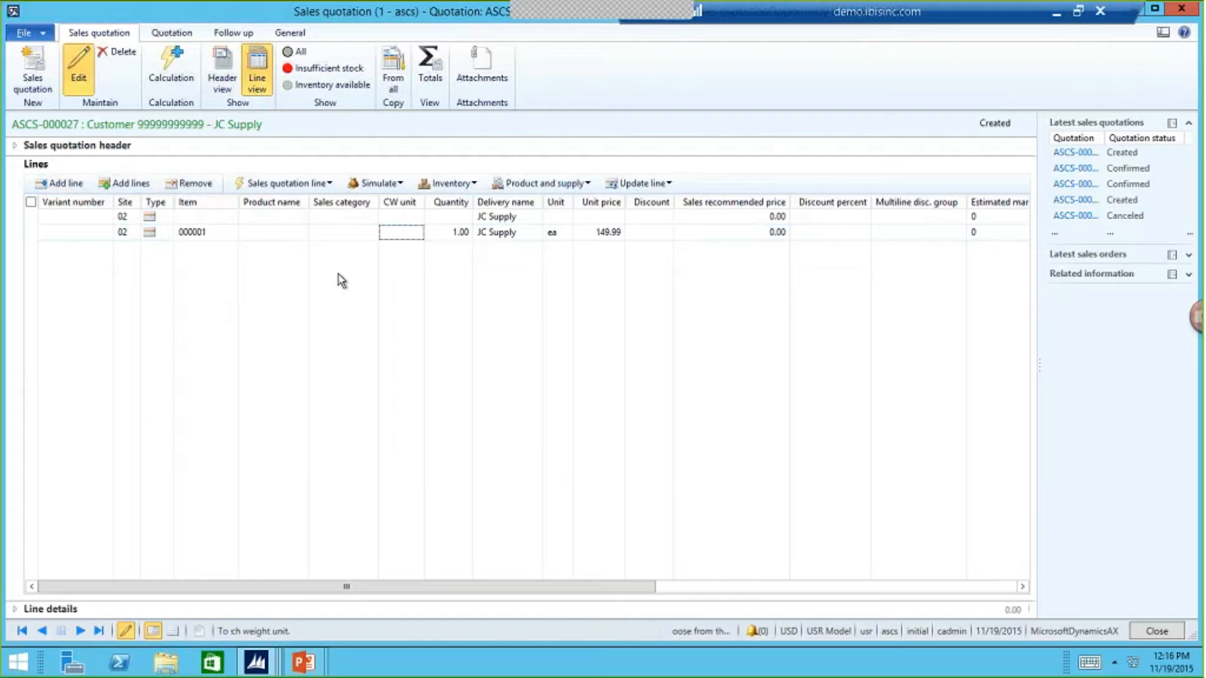
key("Tab")
key("Tab")
key("Tab")
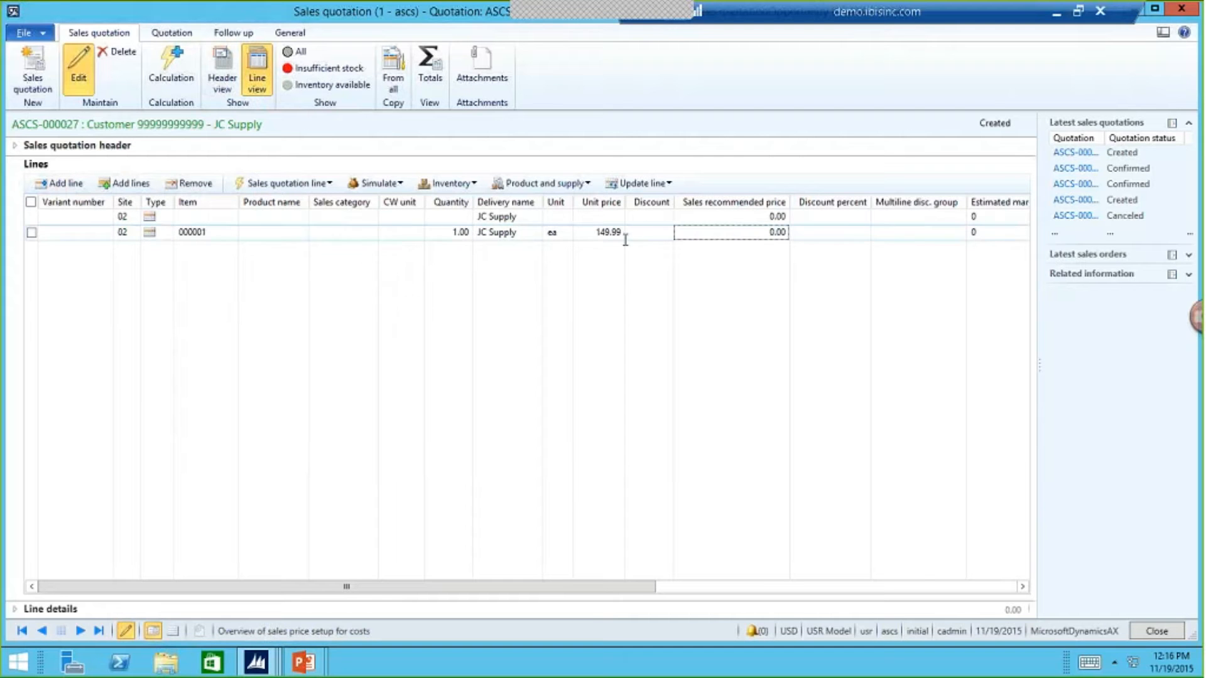
right_click(402, 239)
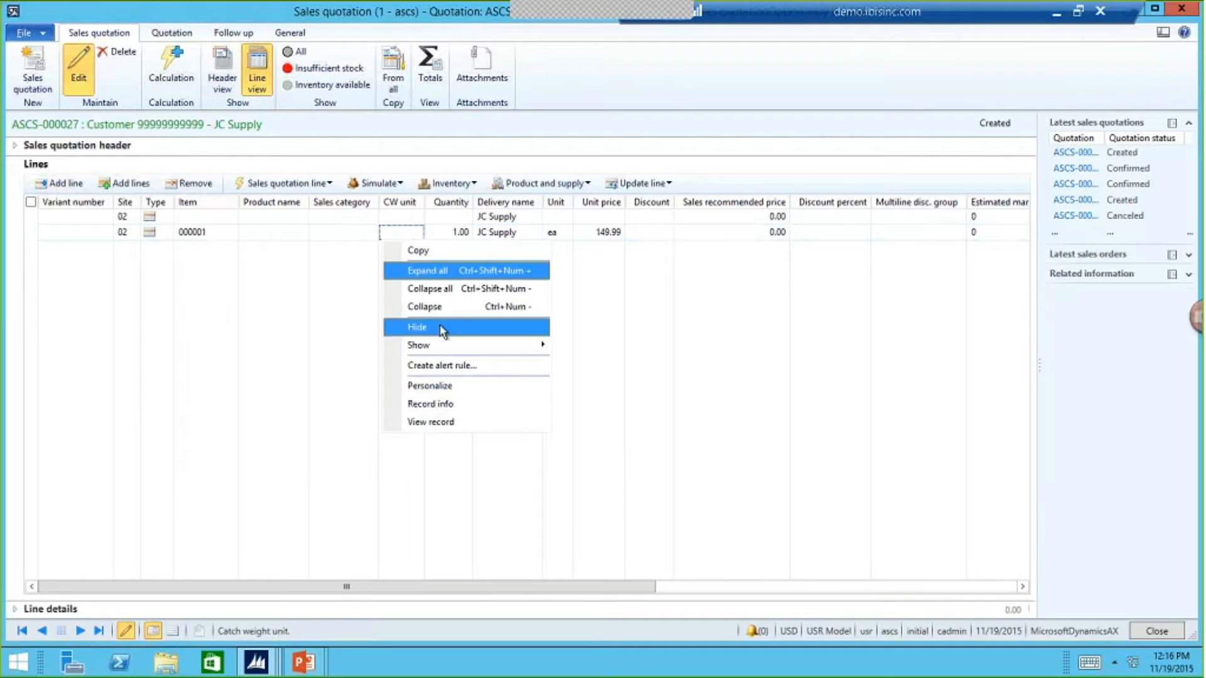
left_click(444, 329)
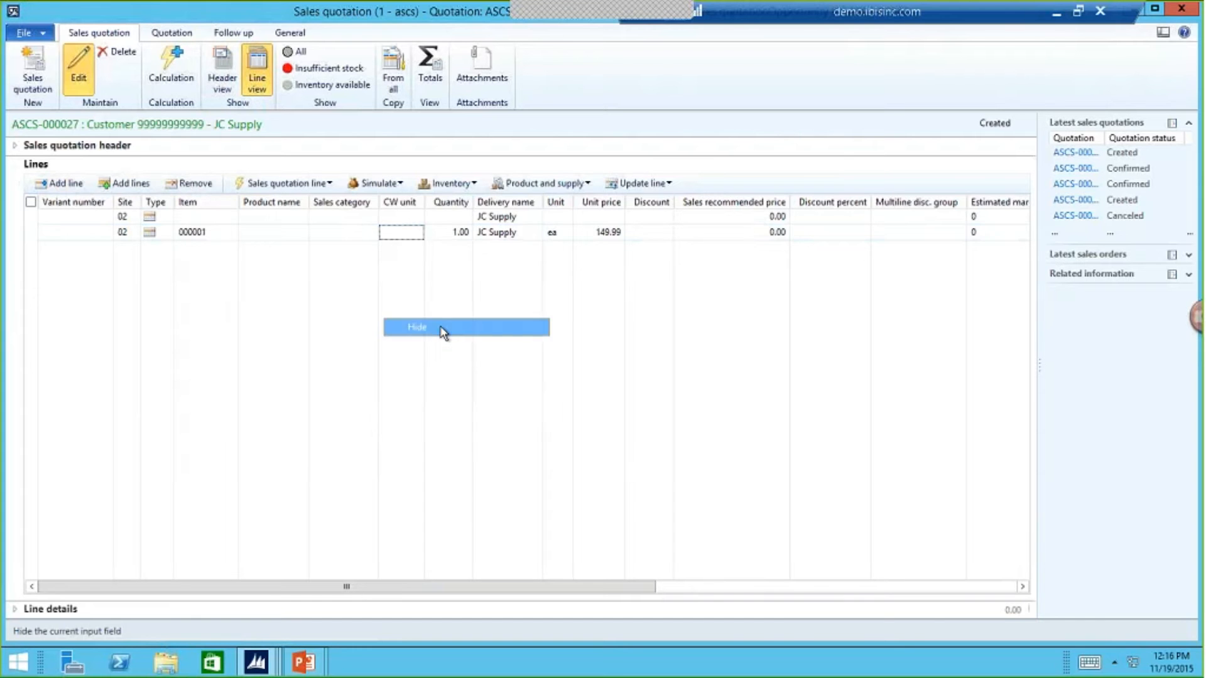
- Open the form's personalization, select Variant number in the lines layout, and open the field selection for adding fields
right_click(350, 242)
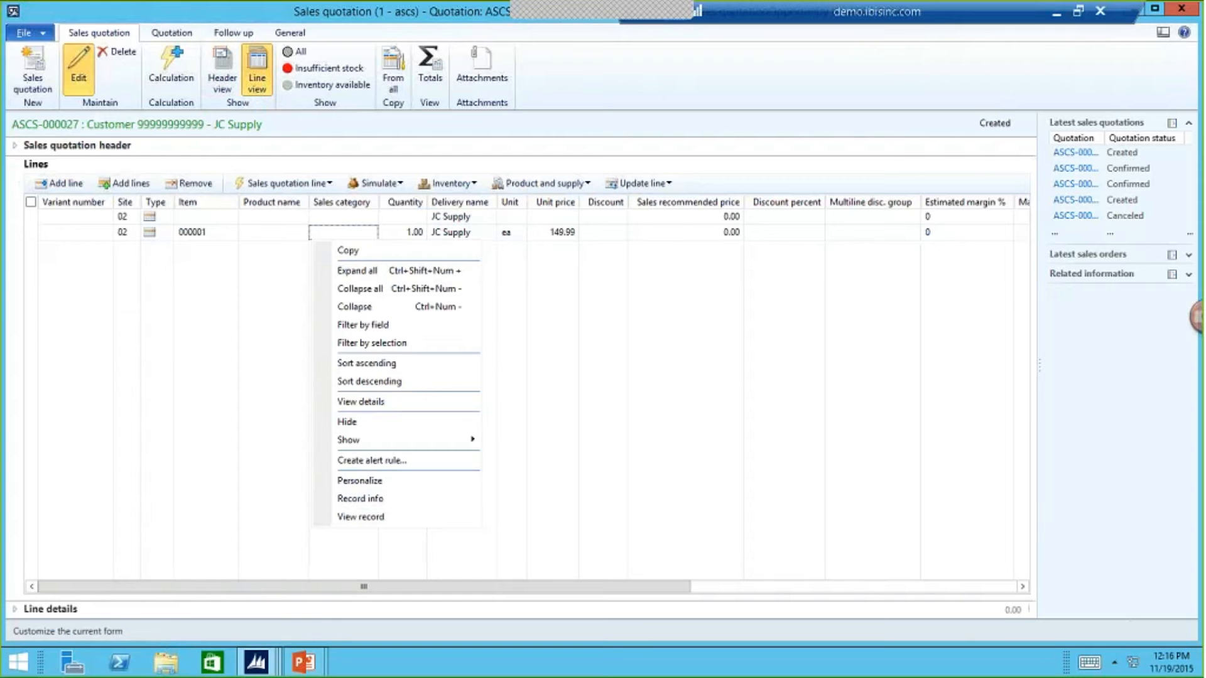
left_click(370, 480)
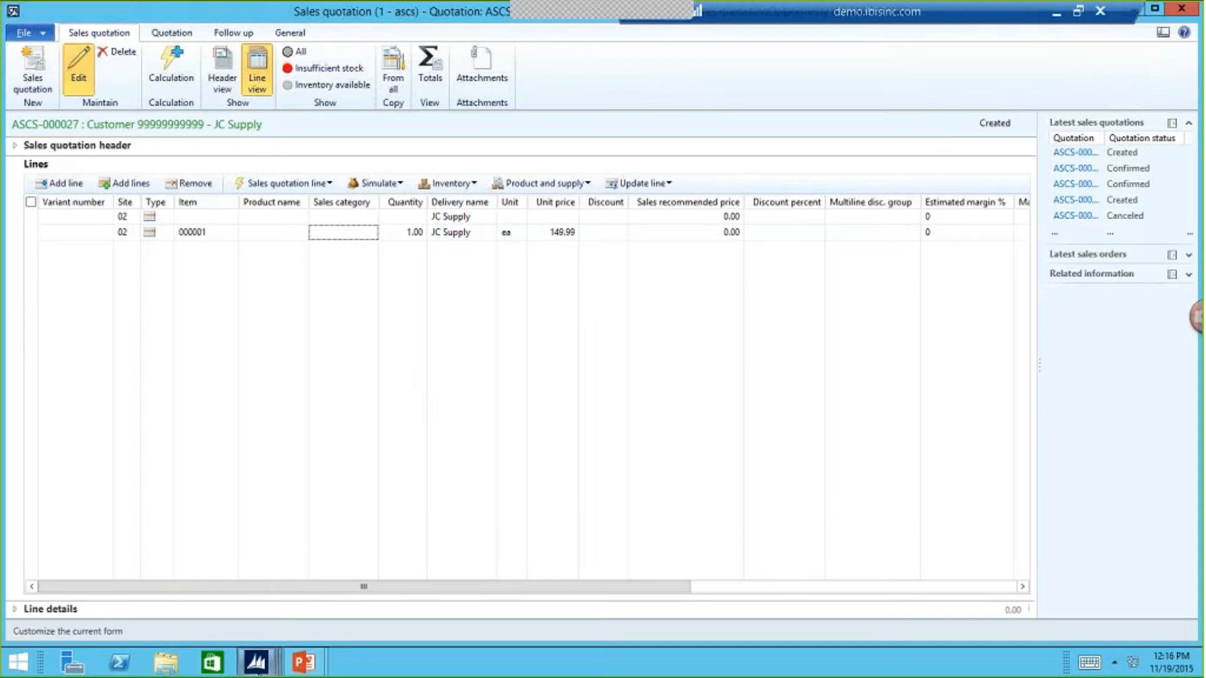
scroll(468, 300, "up", 5)
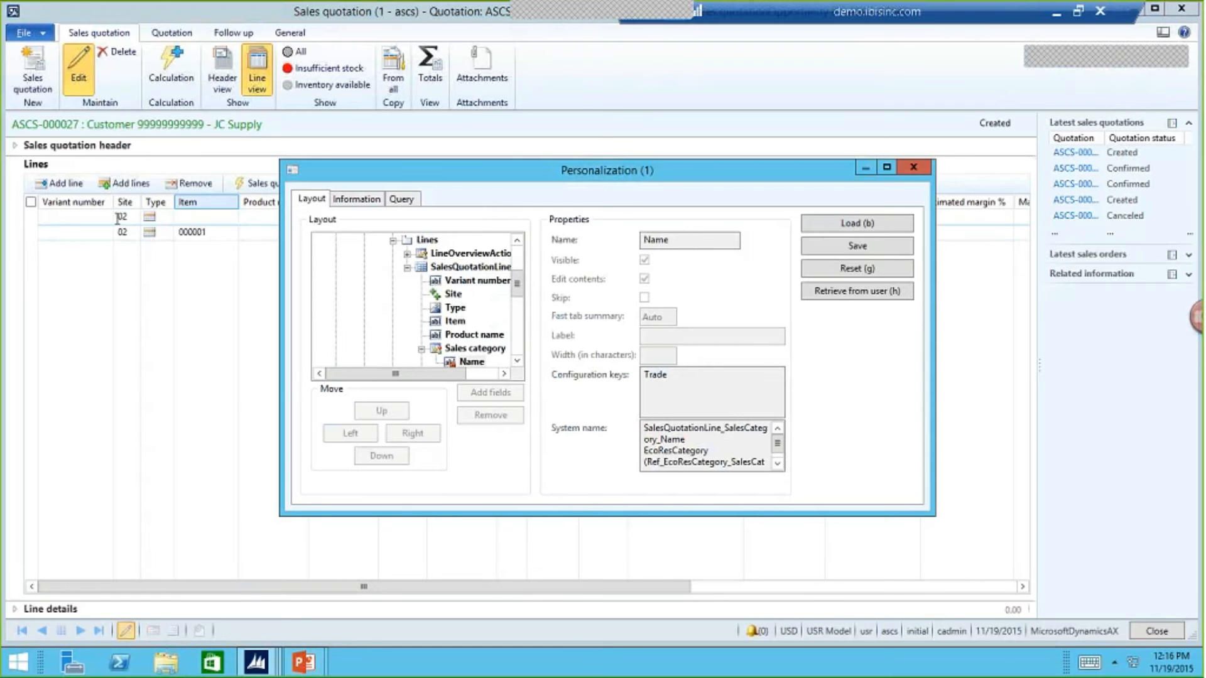
left_click(437, 280)
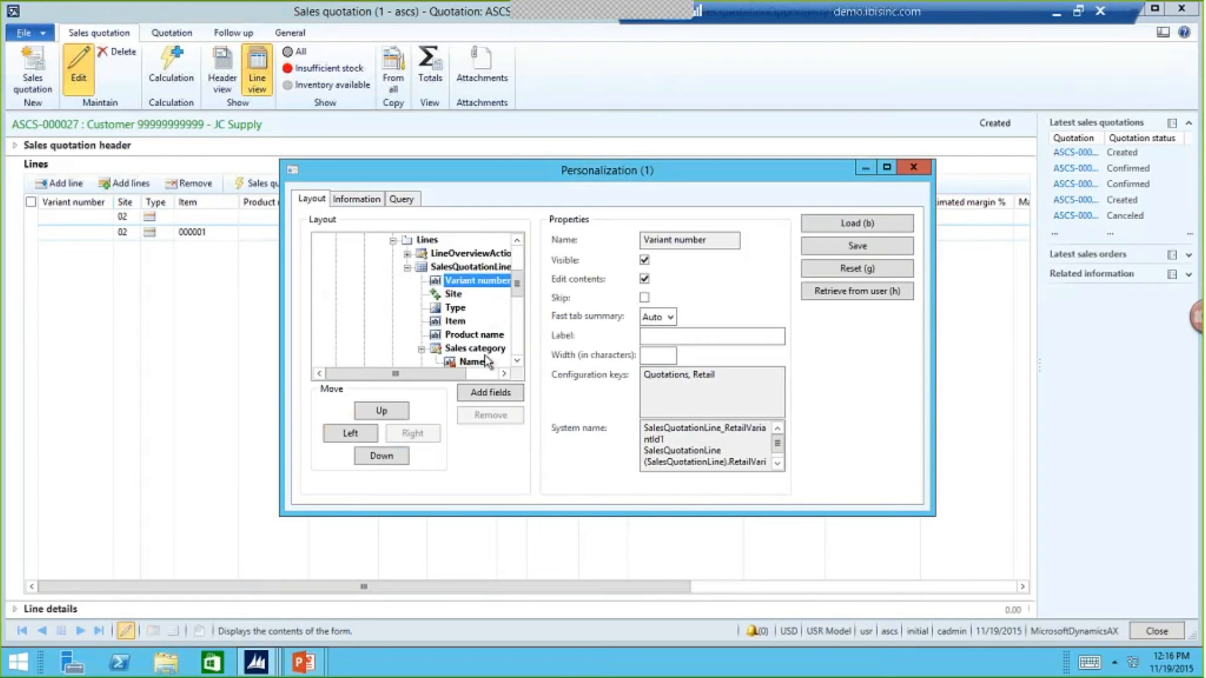
left_click(491, 392)
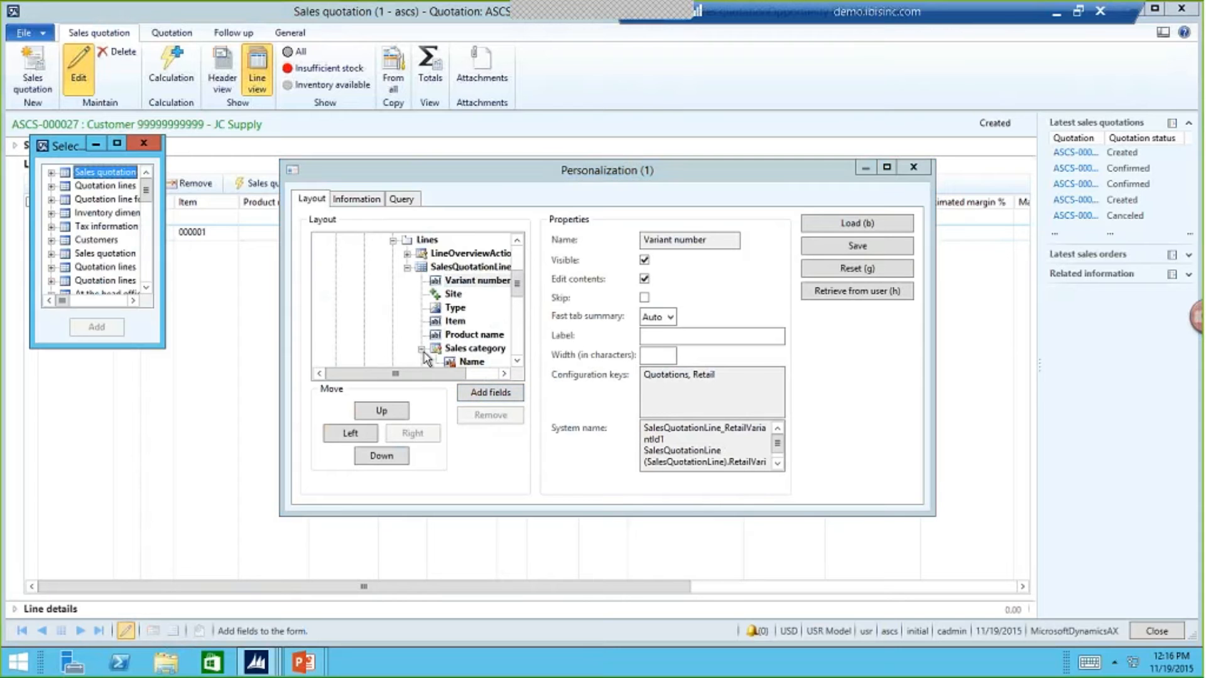
- Enlarge the field selection window, add the Text field from Quotation lines to the lines layout, and close the personalization
left_click_drag(165, 347, 518, 611)
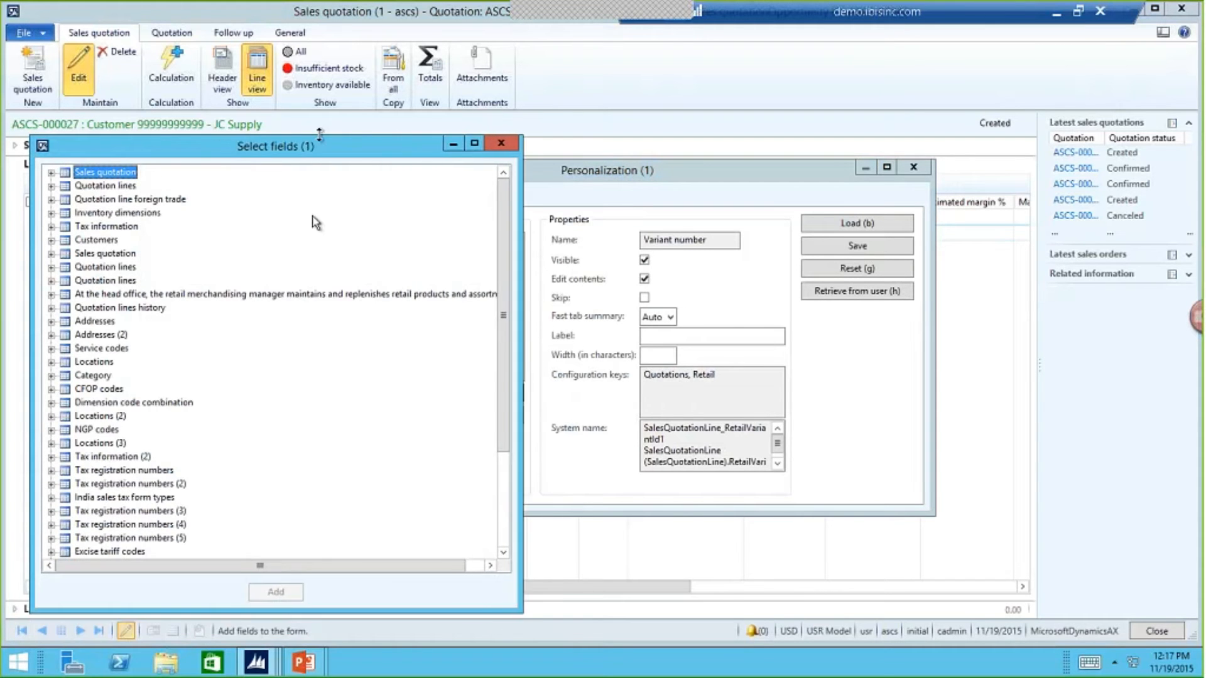
left_click_drag(321, 135, 333, 27)
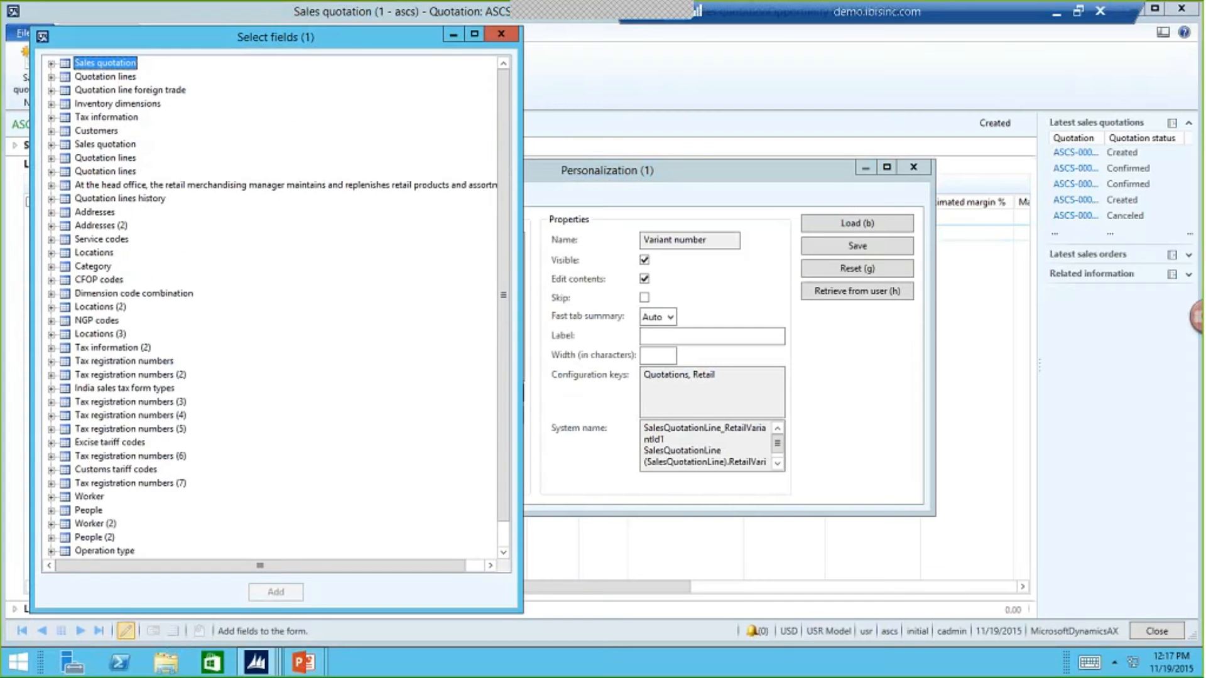
left_click(52, 77)
scroll(148, 418, "down", 20)
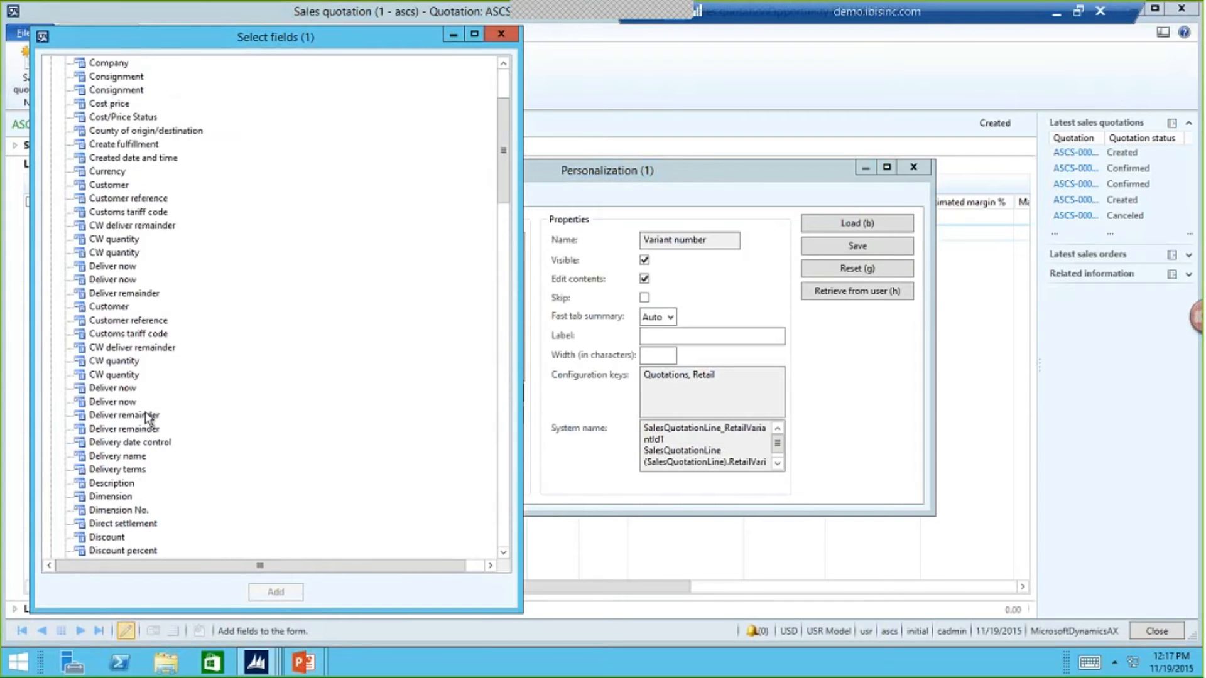
scroll(148, 417, "down", 7)
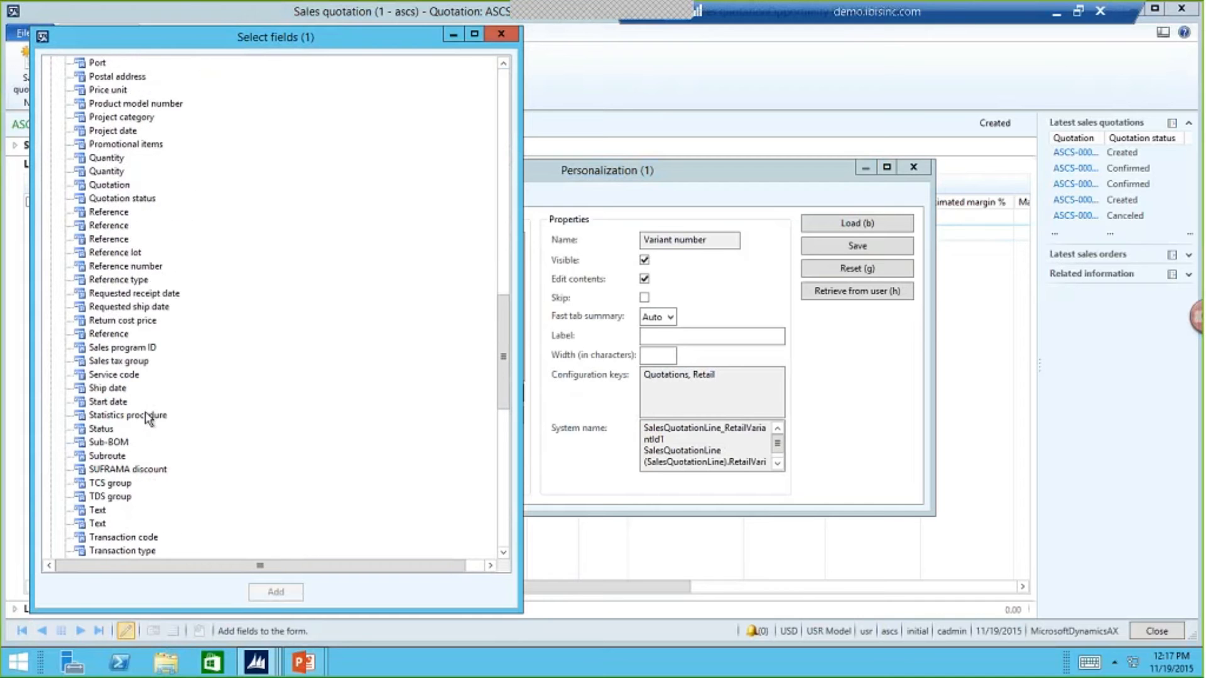
left_click(97, 523)
left_click(275, 593)
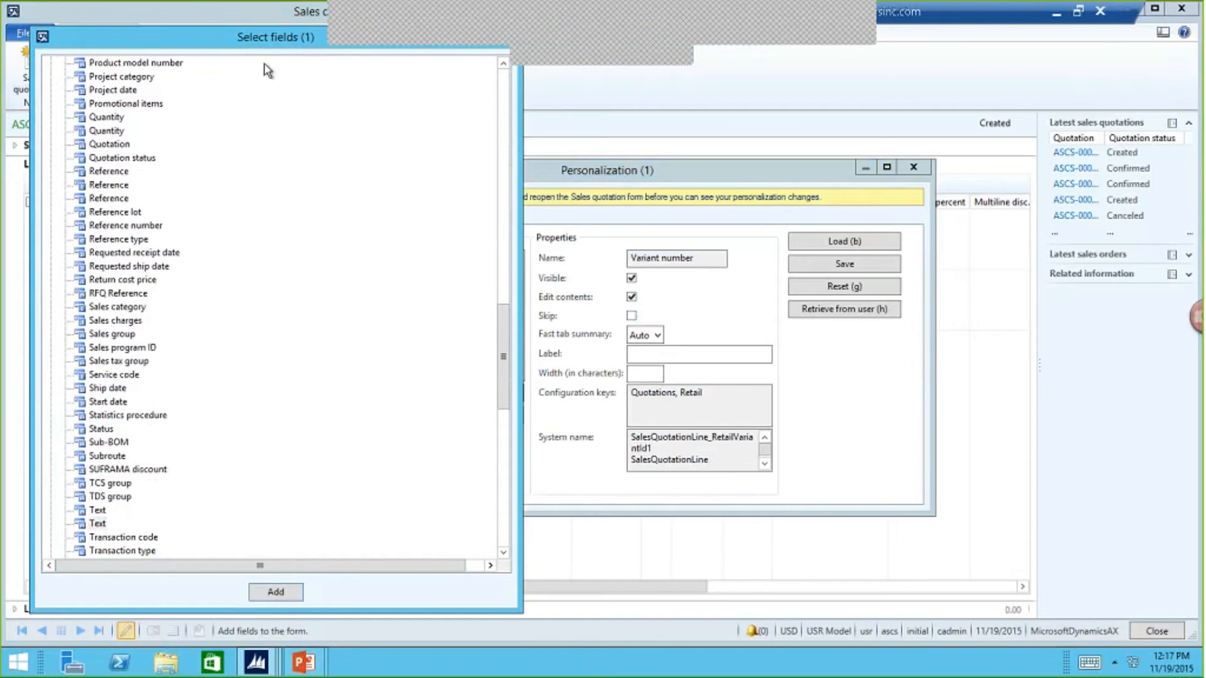
left_click(503, 68)
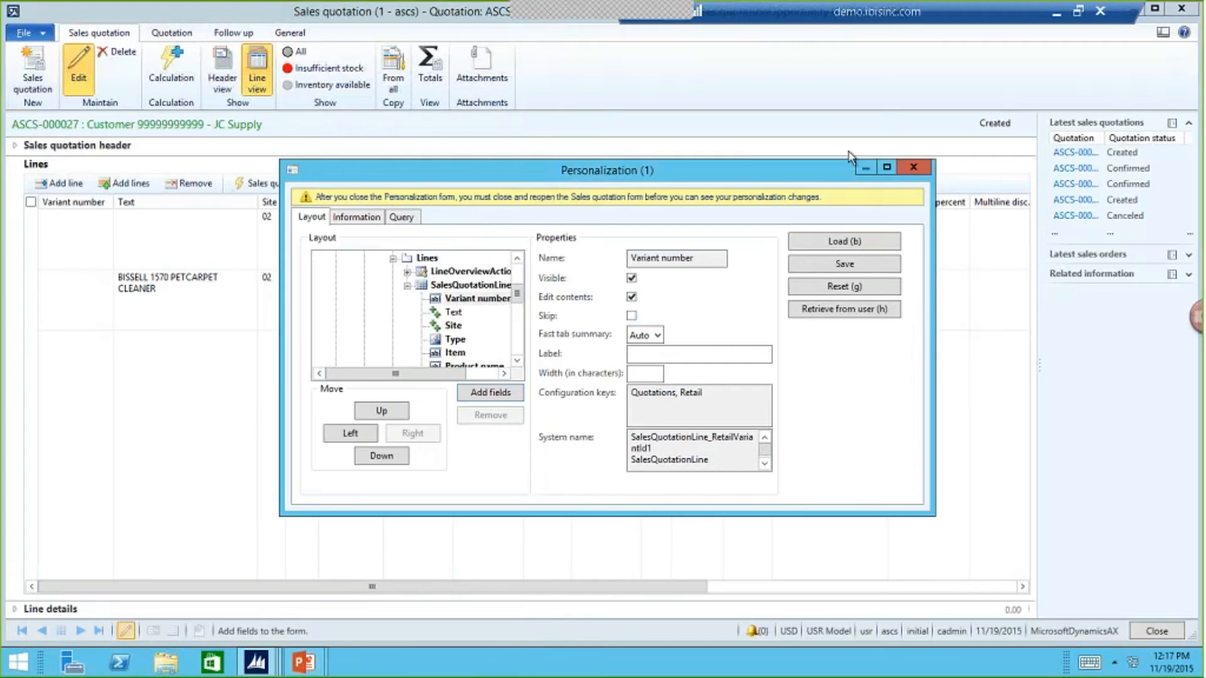
left_click(914, 167)
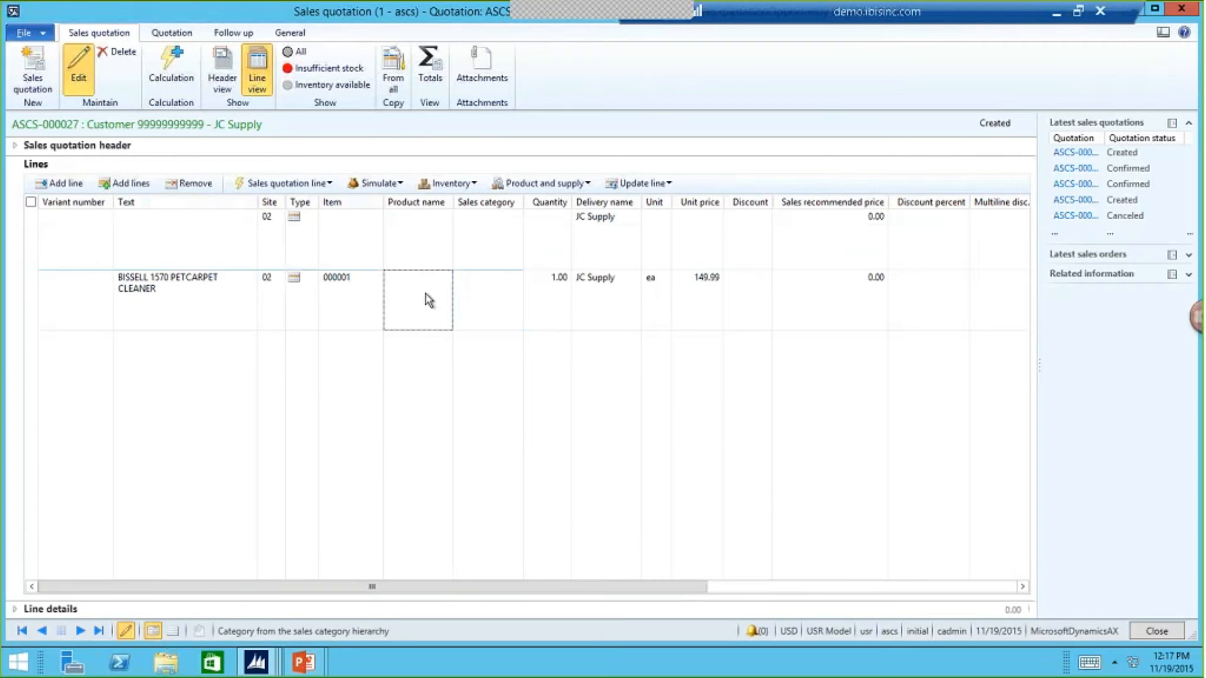
- Append "- Special!" to the text of the item 000001 line and move on to its unit price
left_click(187, 291)
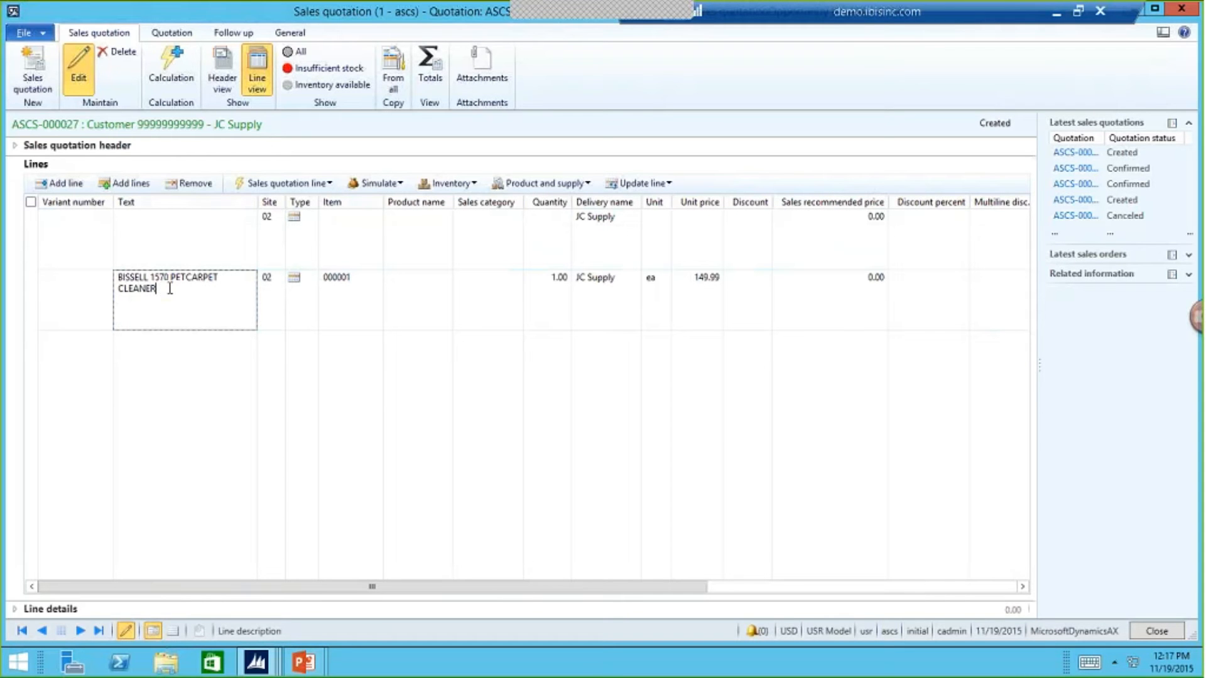
type("- Special!")
key("Tab")
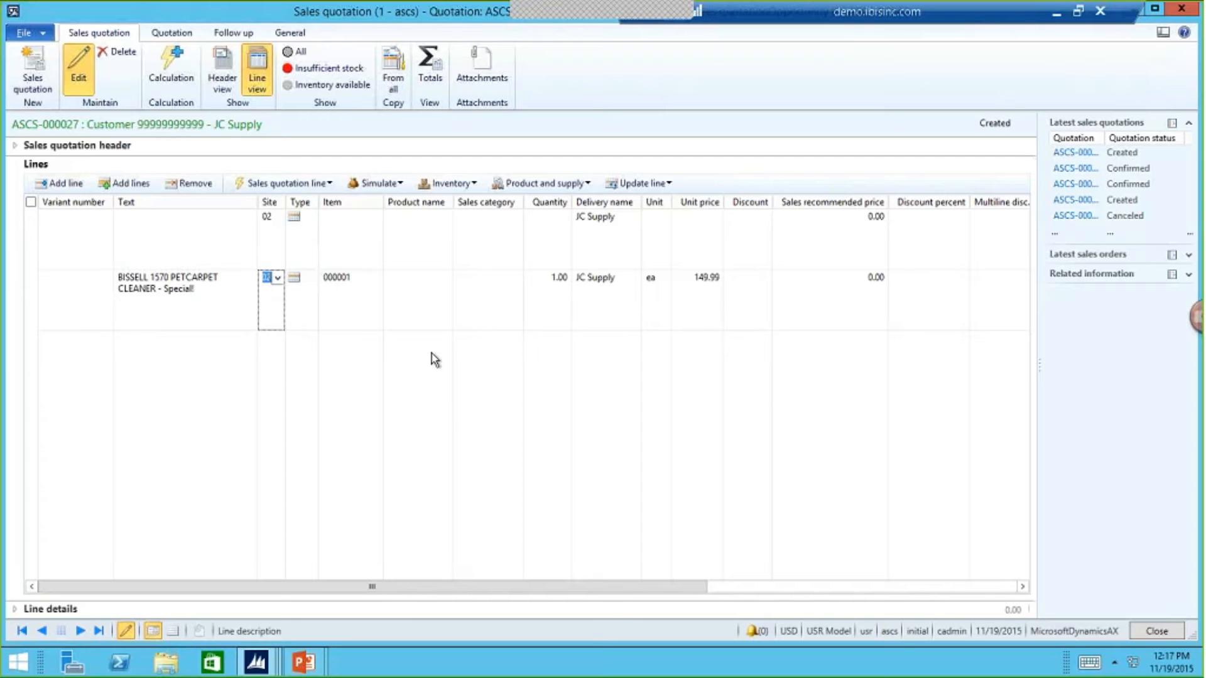
key("Tab")
key("Tab")
key("Tab")
key("Tab")
key("Tab")
key("Tab")
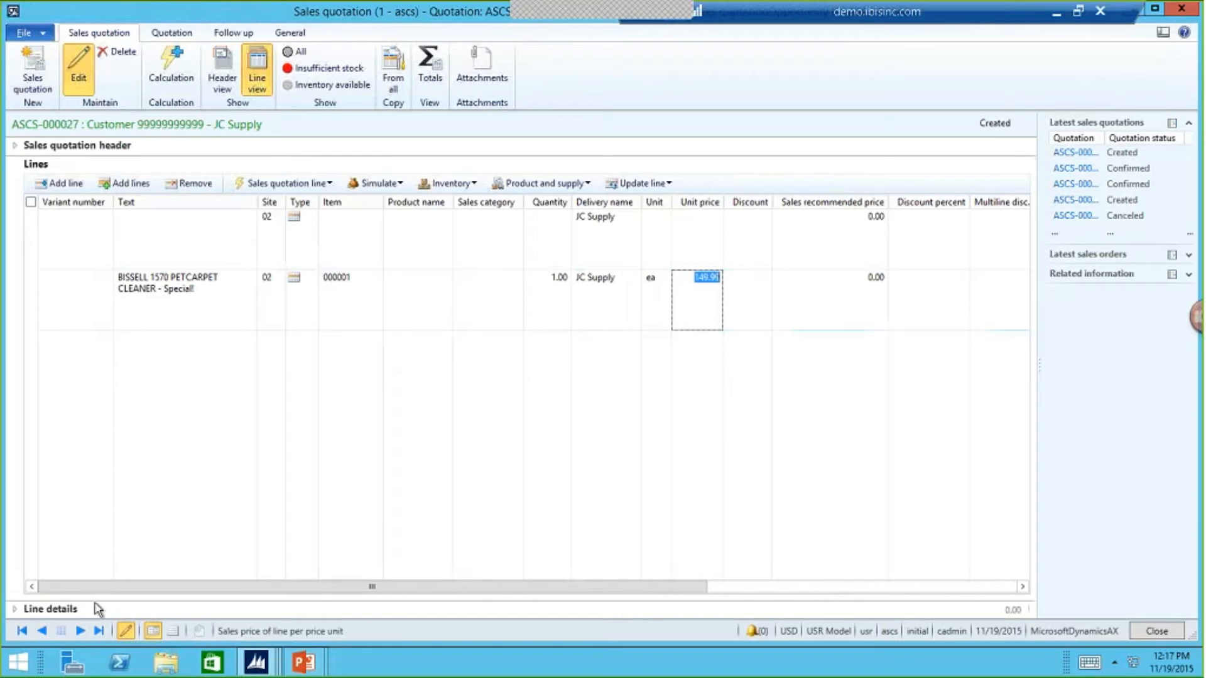
- Examine the line's general, address and product details, including its text, delivery address, site and warehouse
left_click(71, 612)
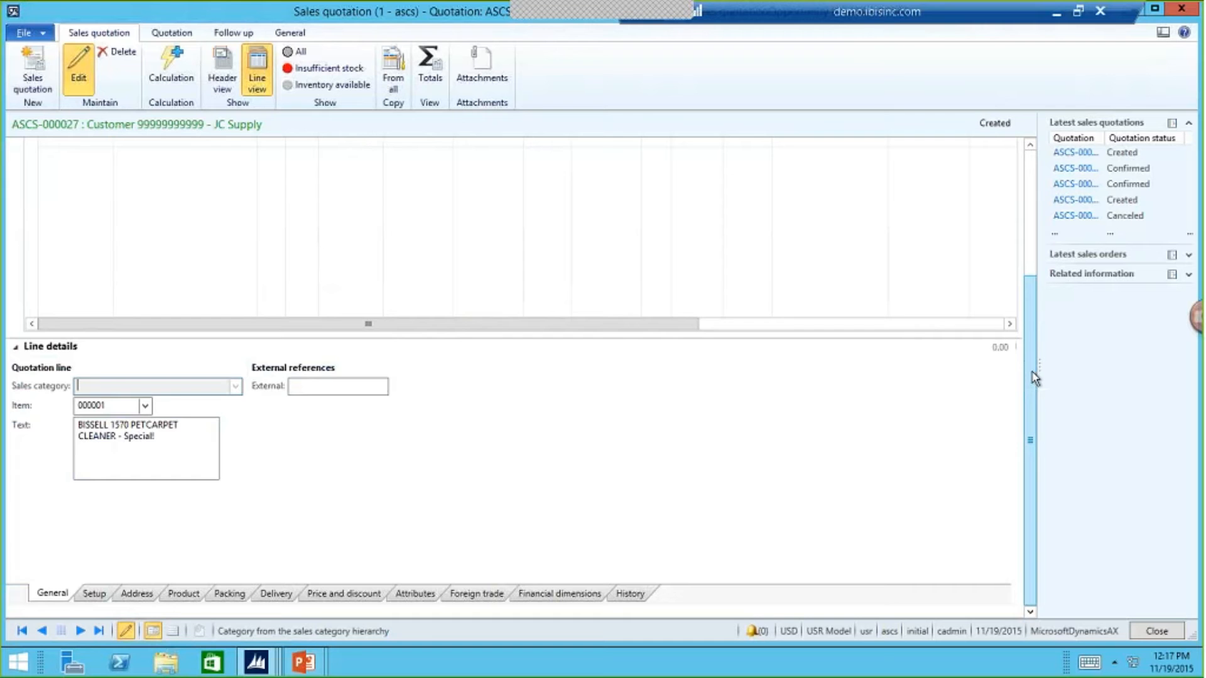
left_click_drag(1034, 374, 1033, 277)
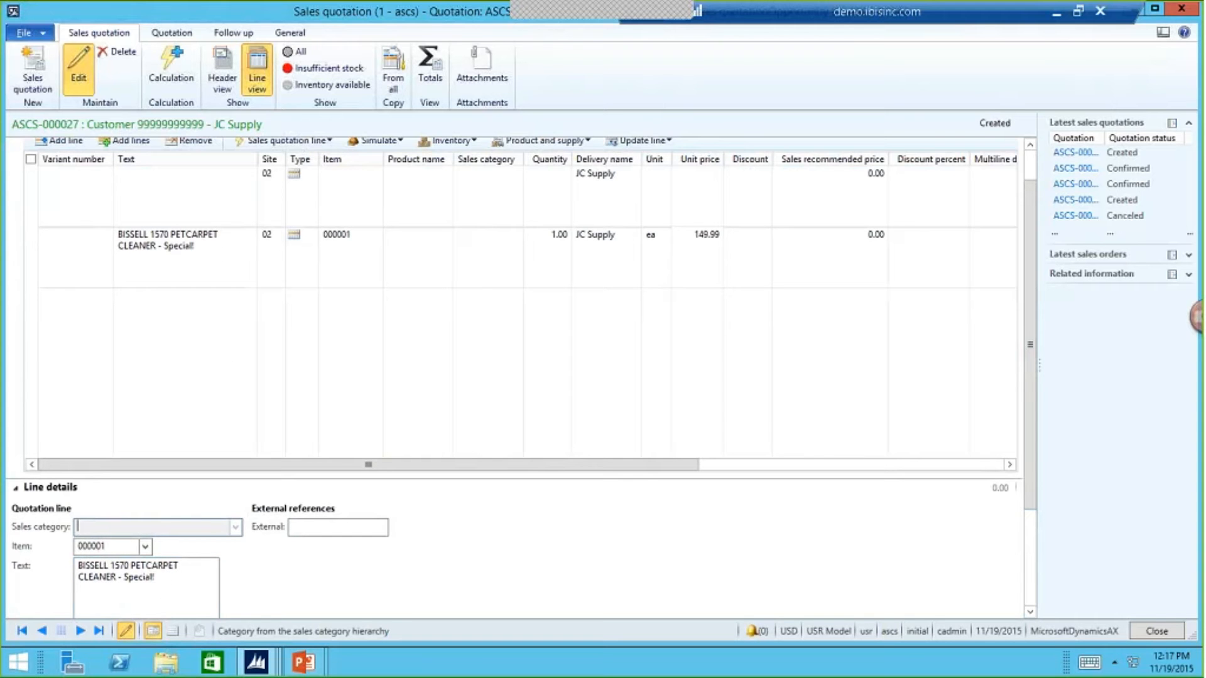
left_click(161, 574)
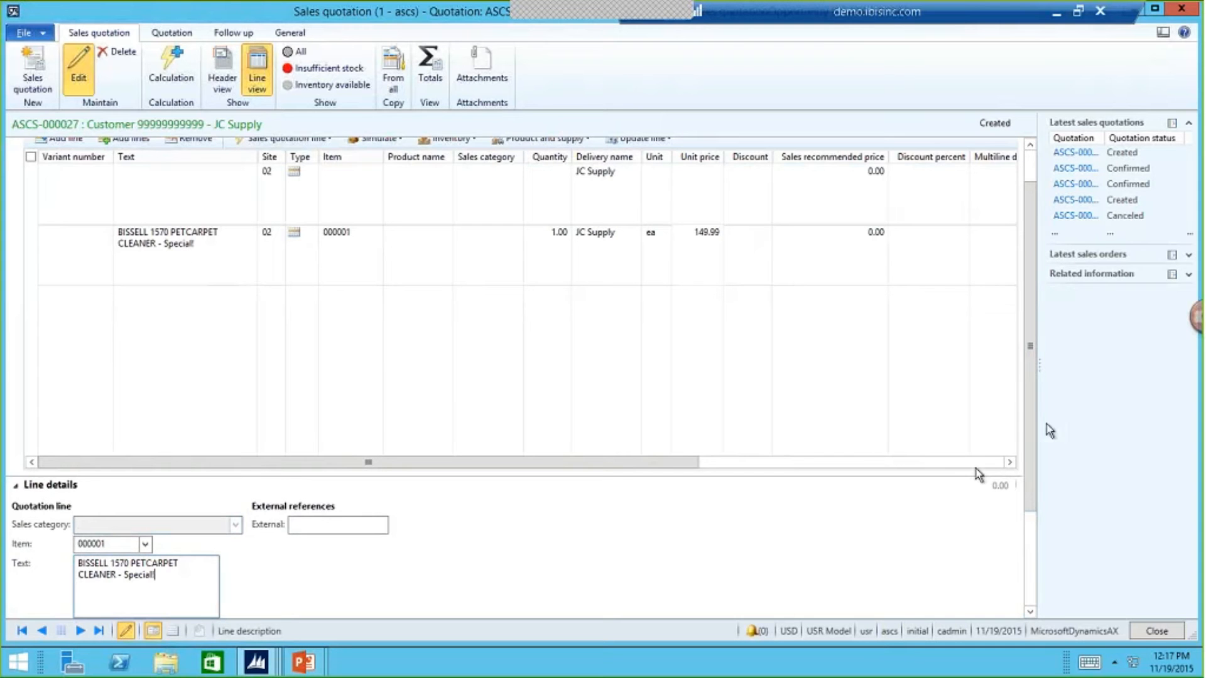
scroll(1029, 424, "down", 1)
left_click_drag(1035, 449, 1035, 541)
left_click(136, 595)
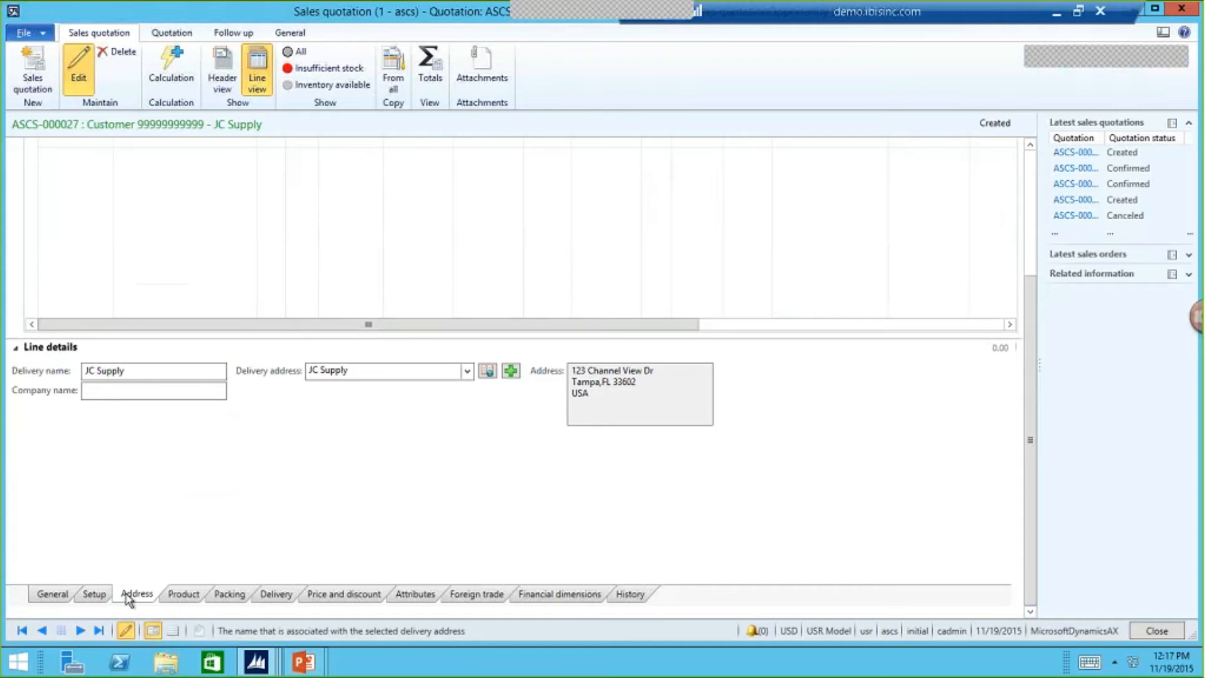
left_click(183, 595)
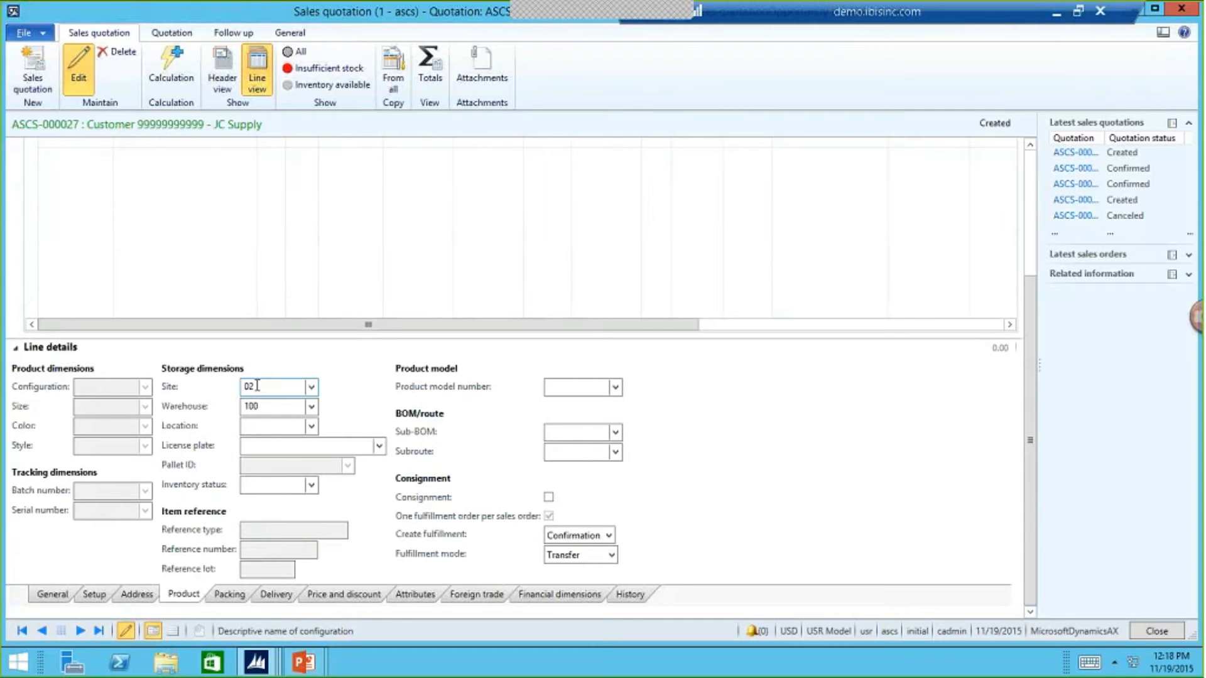
mouse_move(268, 412)
left_click_drag(1035, 470, 1031, 311)
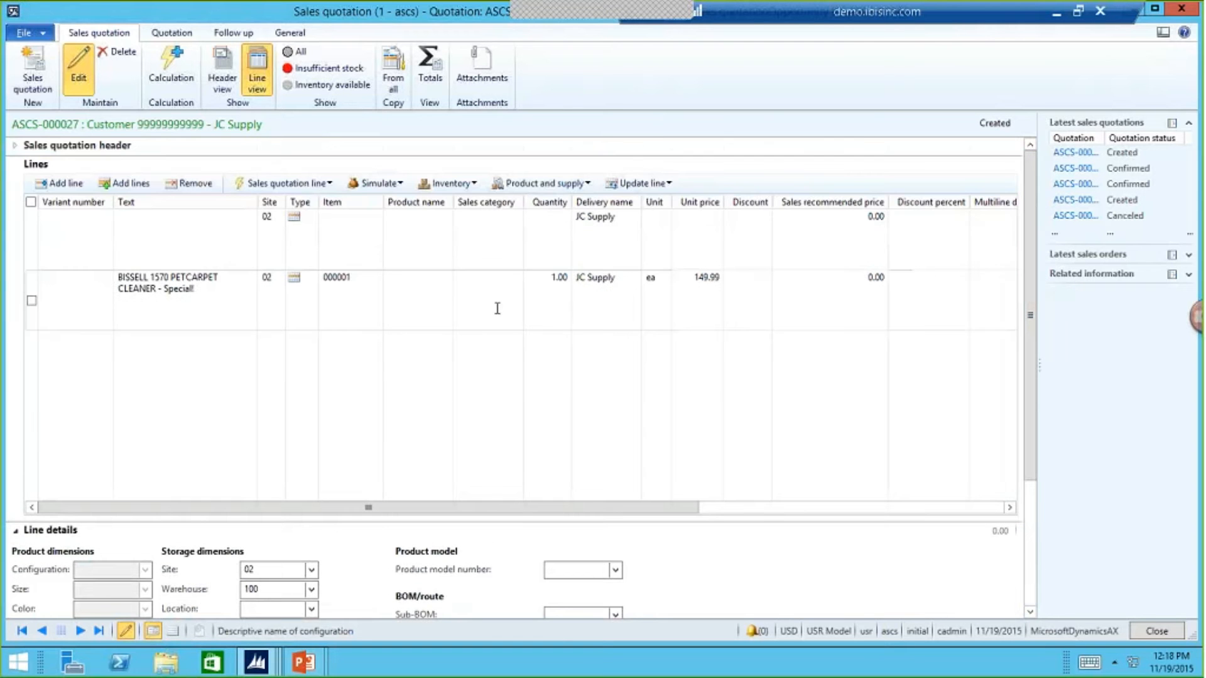
- Dismiss the error messages and close the sales quotation to return to the Trade Show opportunity
left_click(411, 307)
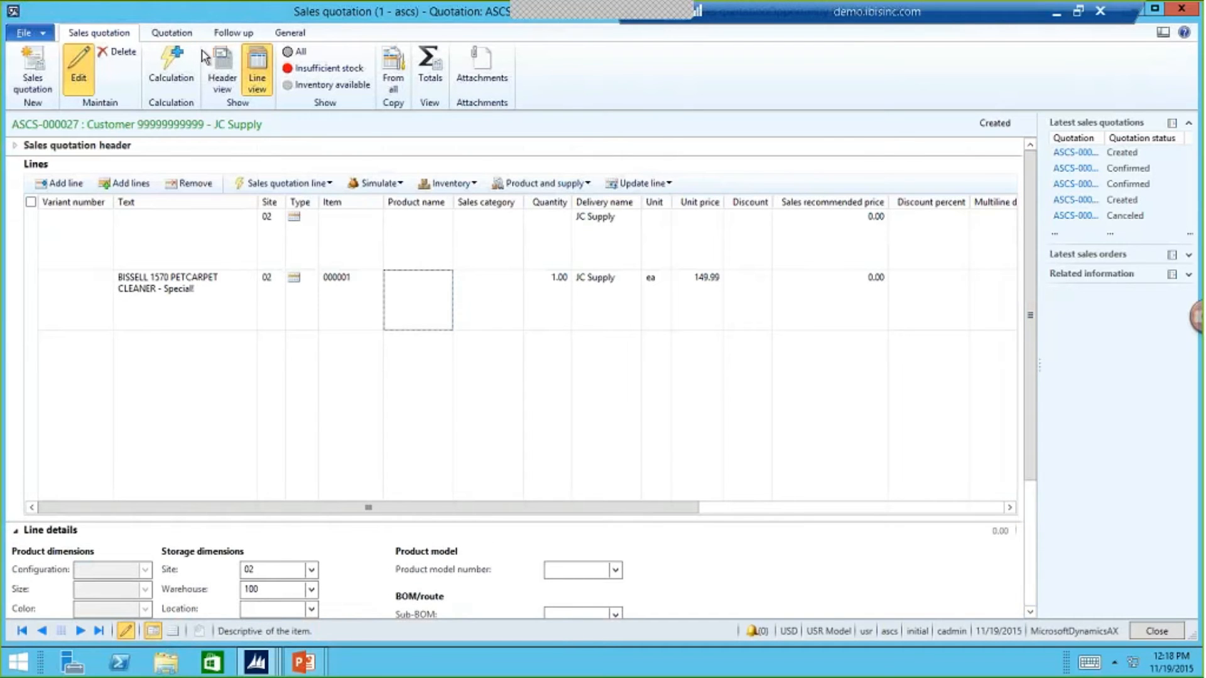
left_click(357, 187)
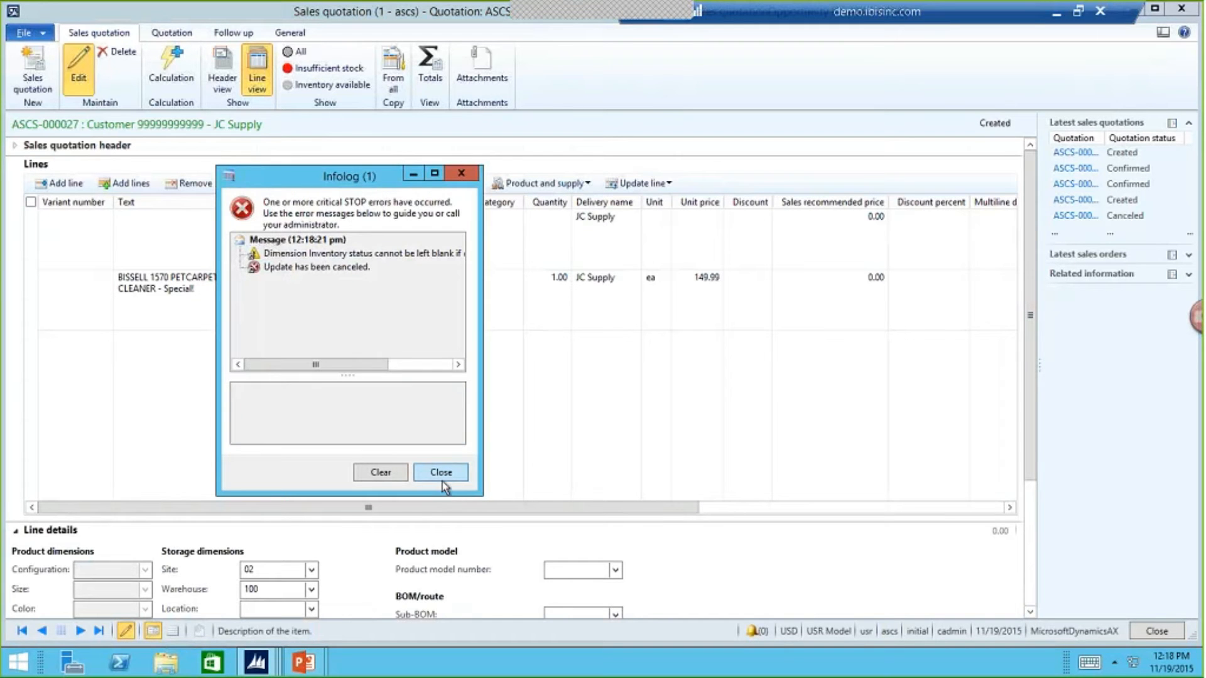
left_click(441, 473)
left_click(195, 253)
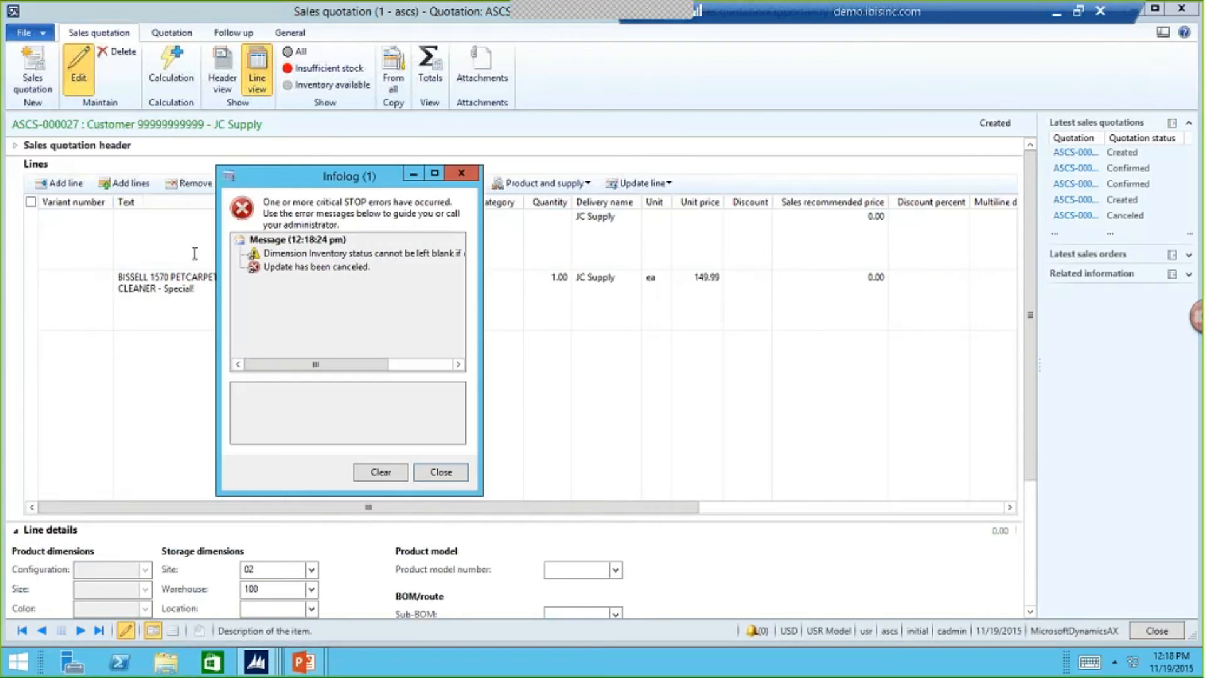
left_click(455, 477)
key("Escape")
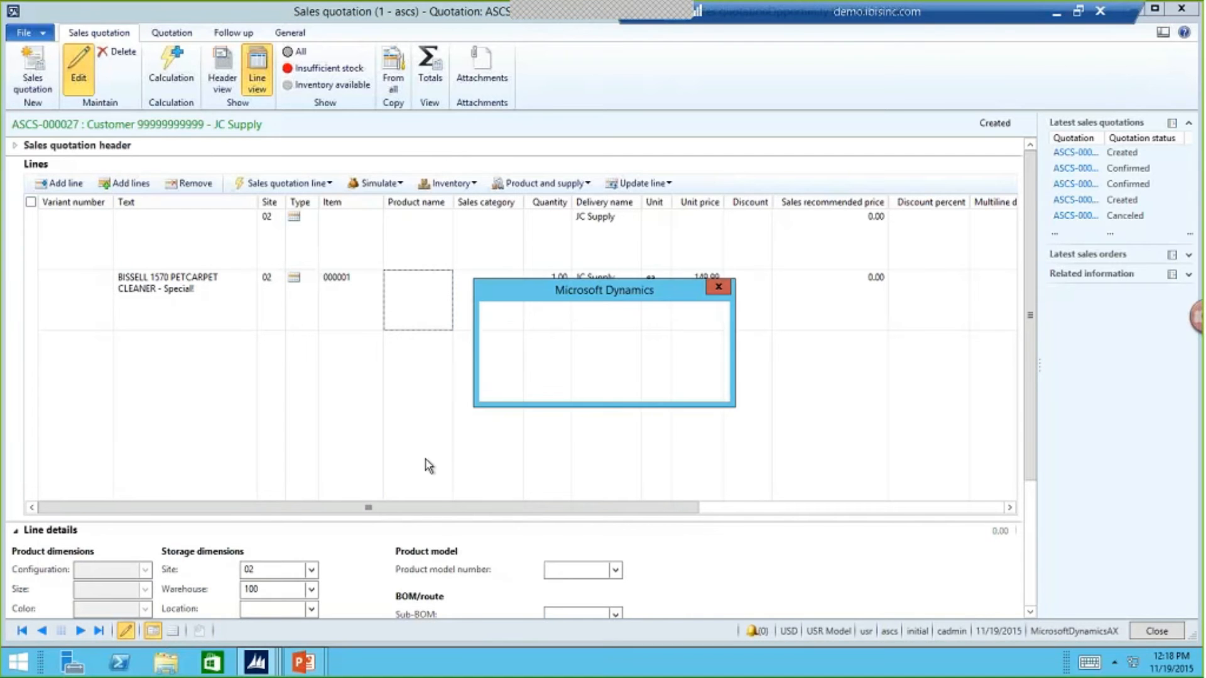
left_click(604, 385)
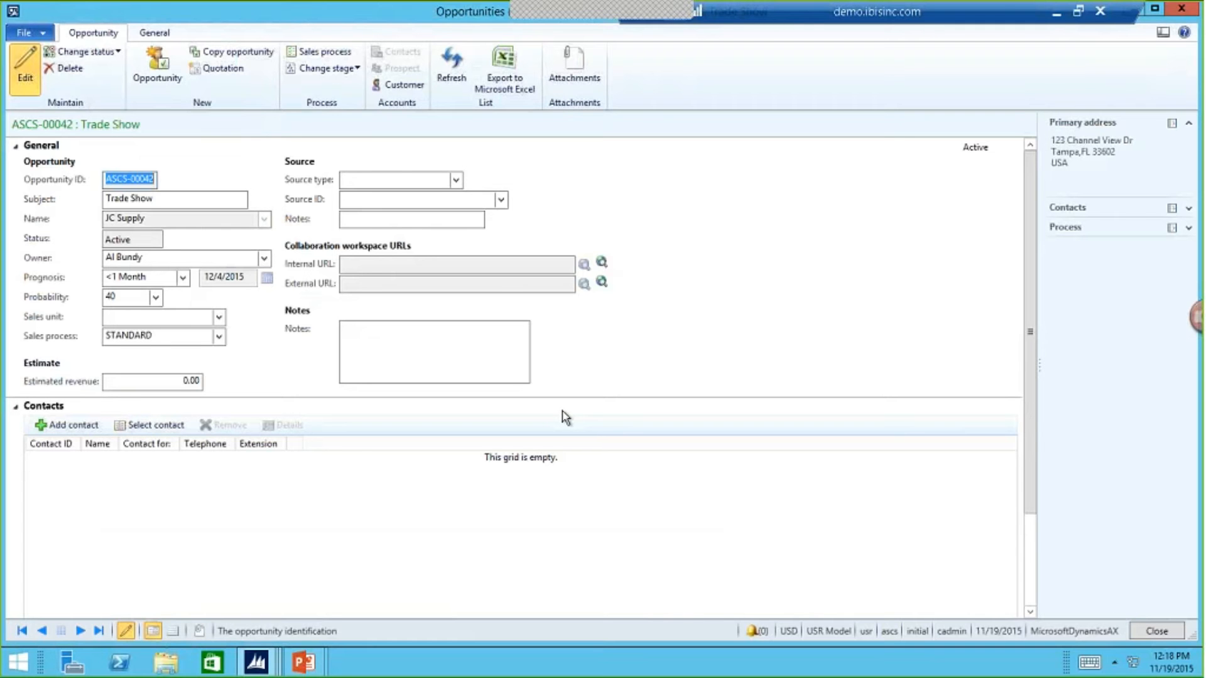
- Switch to the PowerPoint slide show and advance from the Opportunity to Quote slide to the Quote to Order slide
key("alt+Tab")
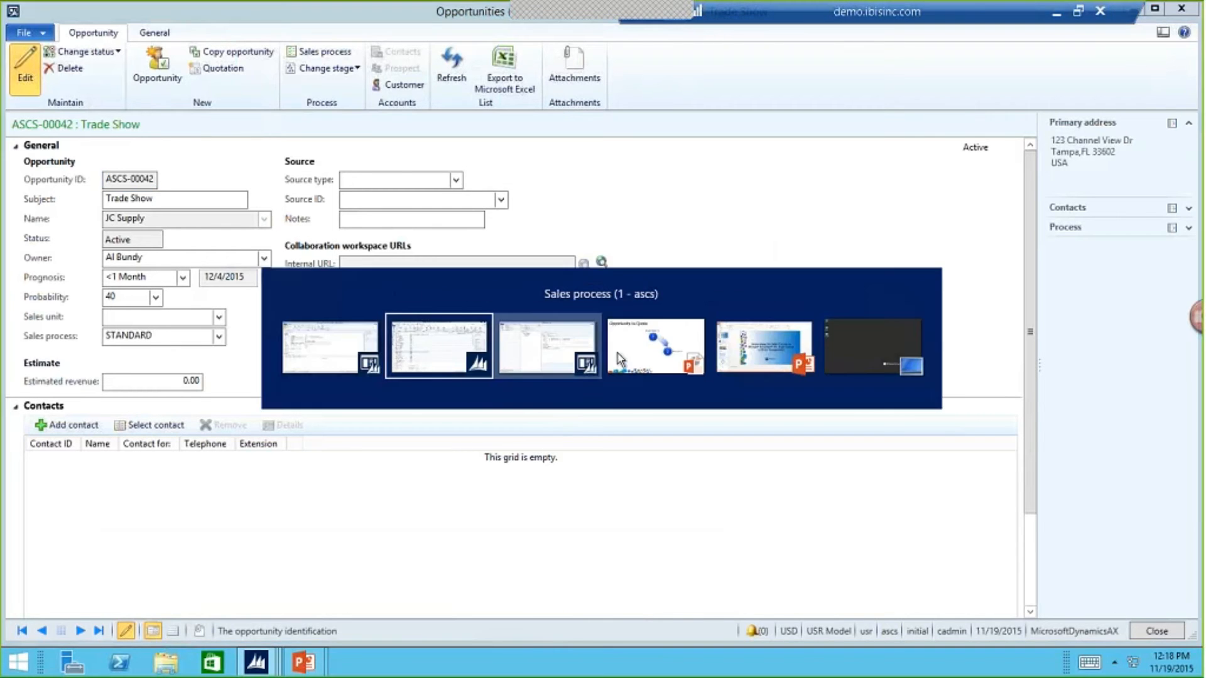
key("alt+Tab")
left_click(668, 369)
key("Right")
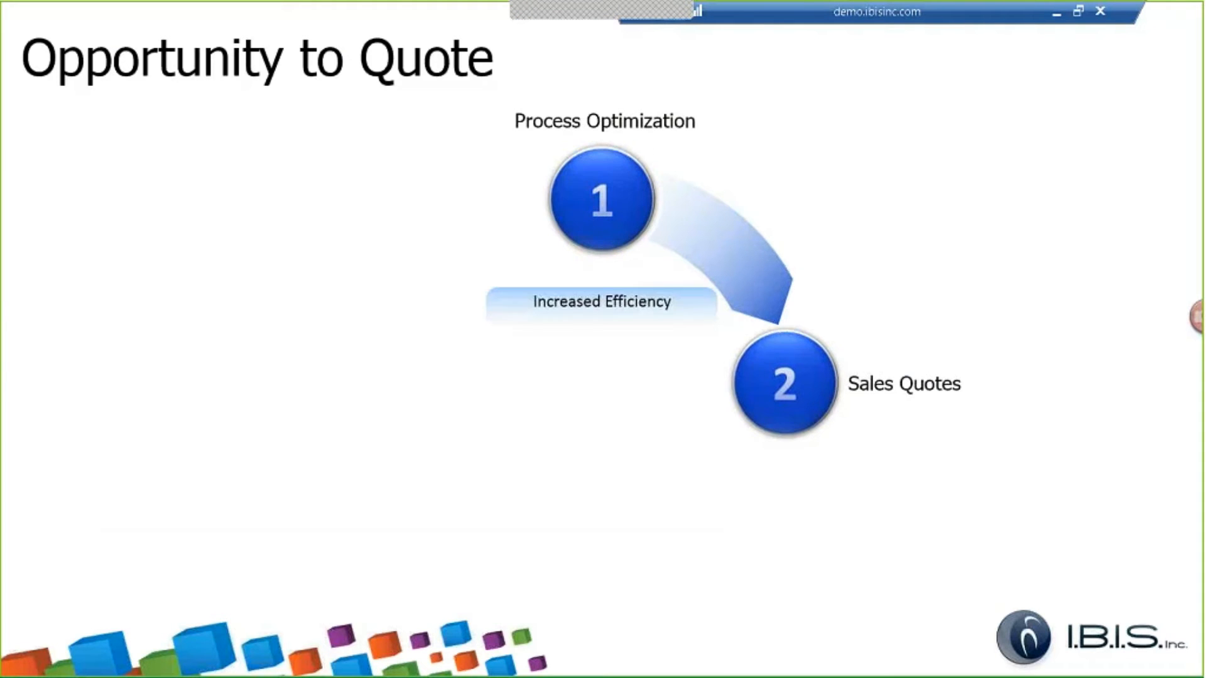
key("Right")
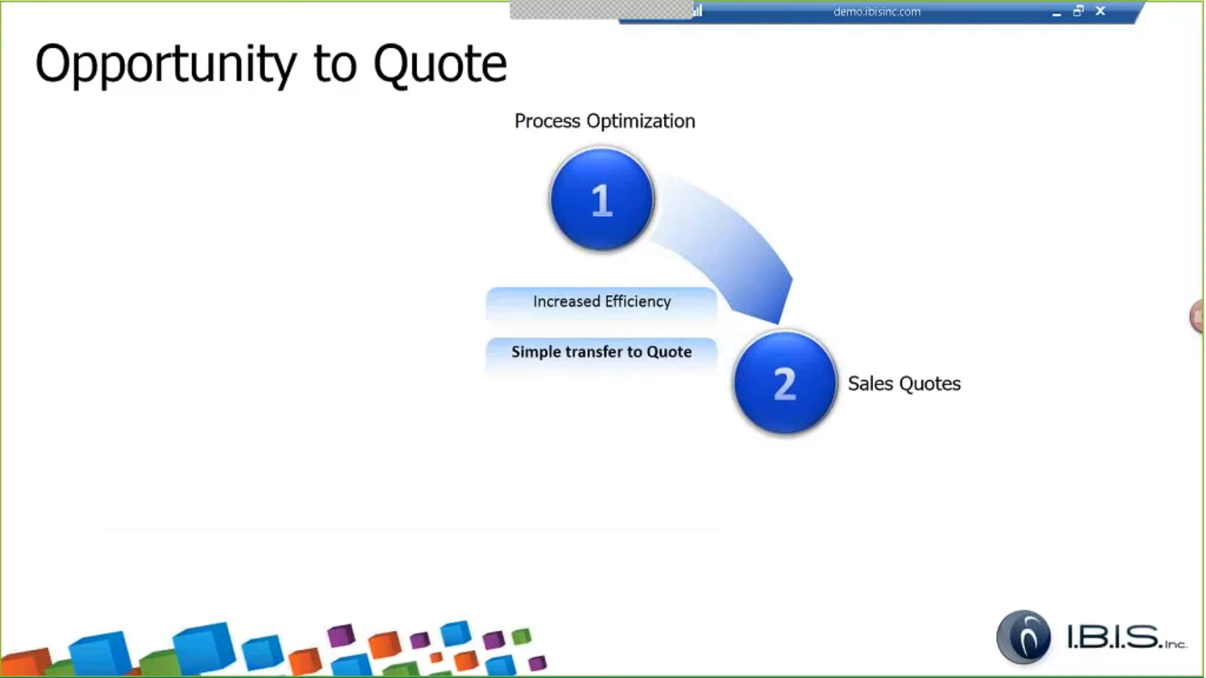
key("Right")
key("Right")
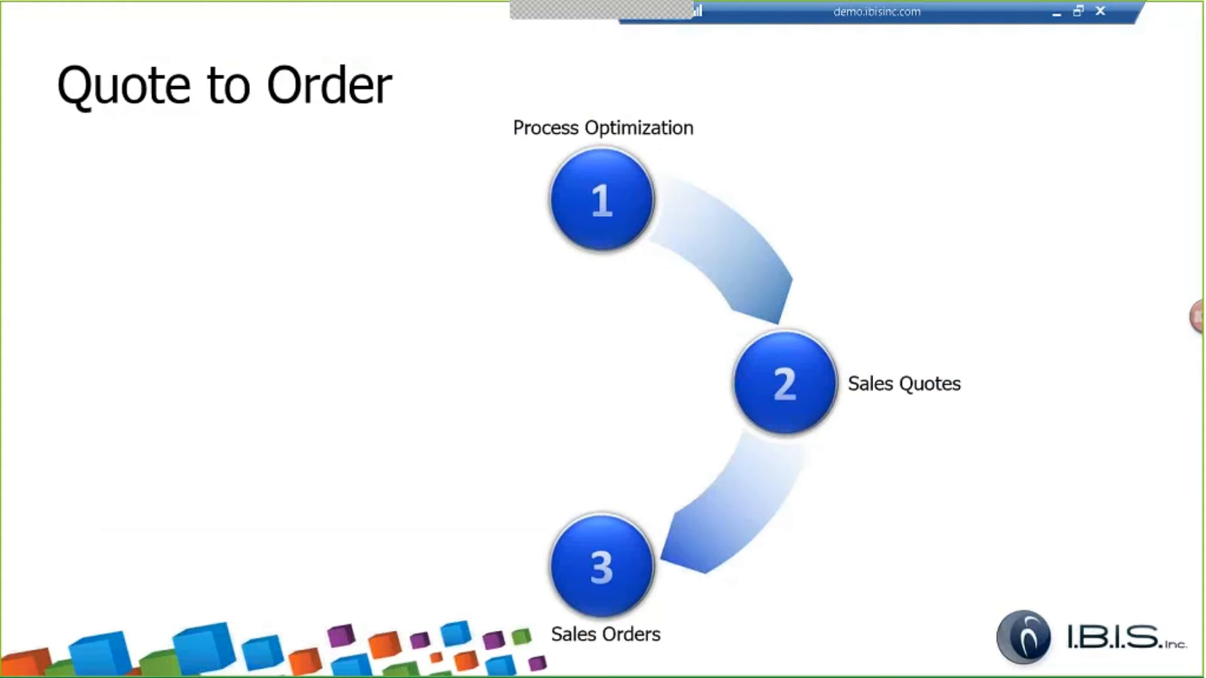
- Switch back to Dynamics AX and bring up the Trade Show opportunity window
key("alt+Tab")
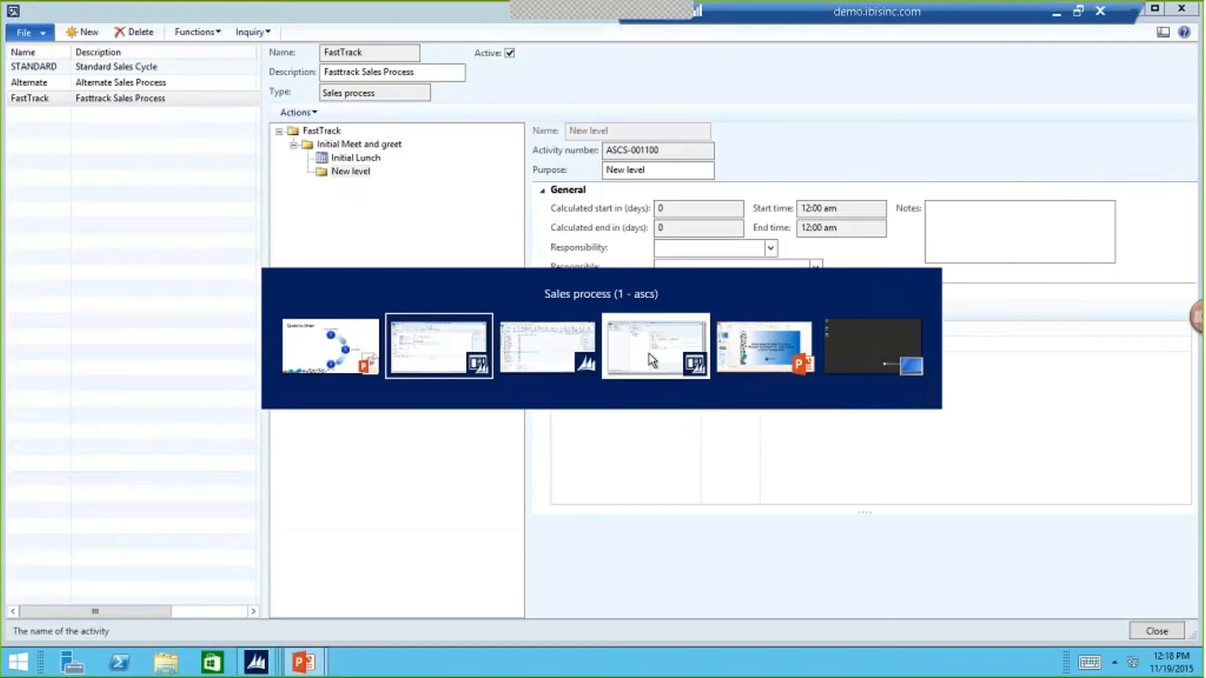
left_click(652, 360)
key("alt+Tab")
left_click(578, 367)
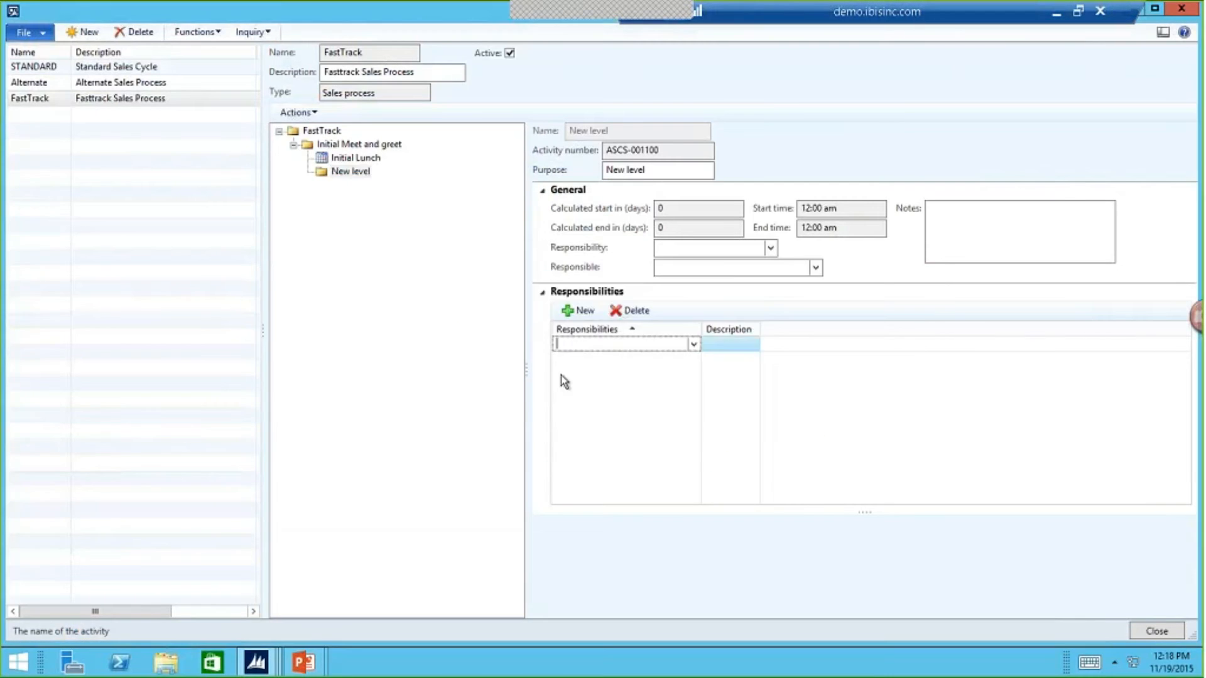
left_click(264, 663)
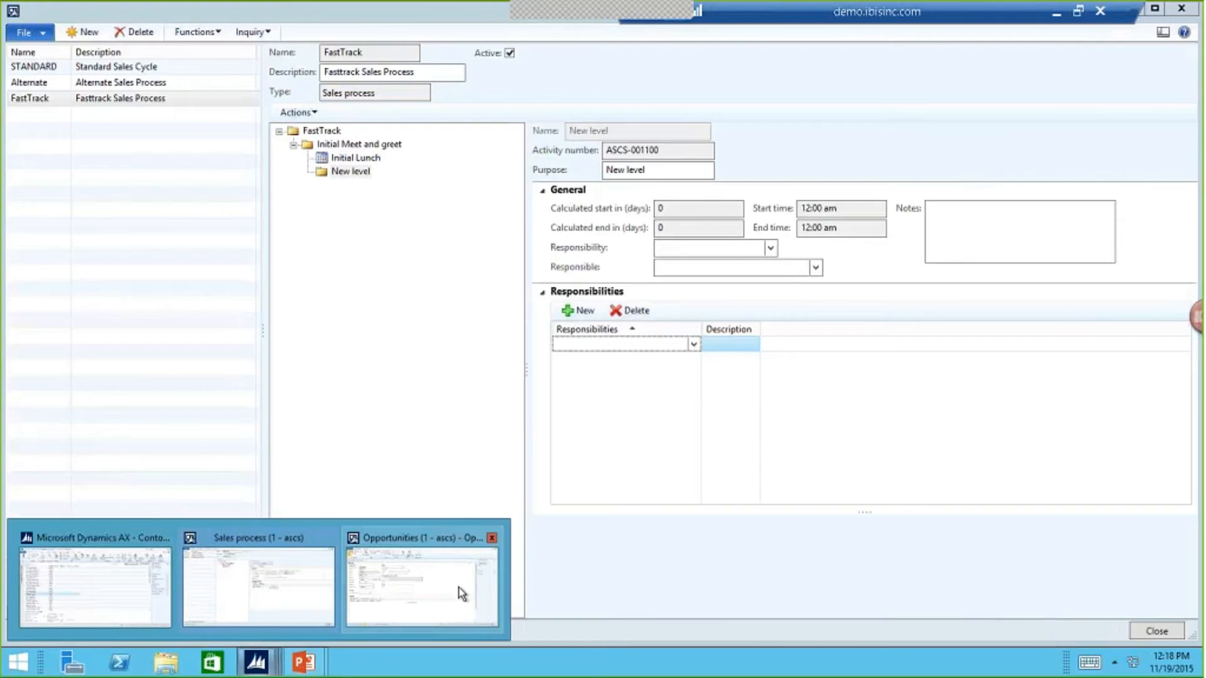
left_click(459, 586)
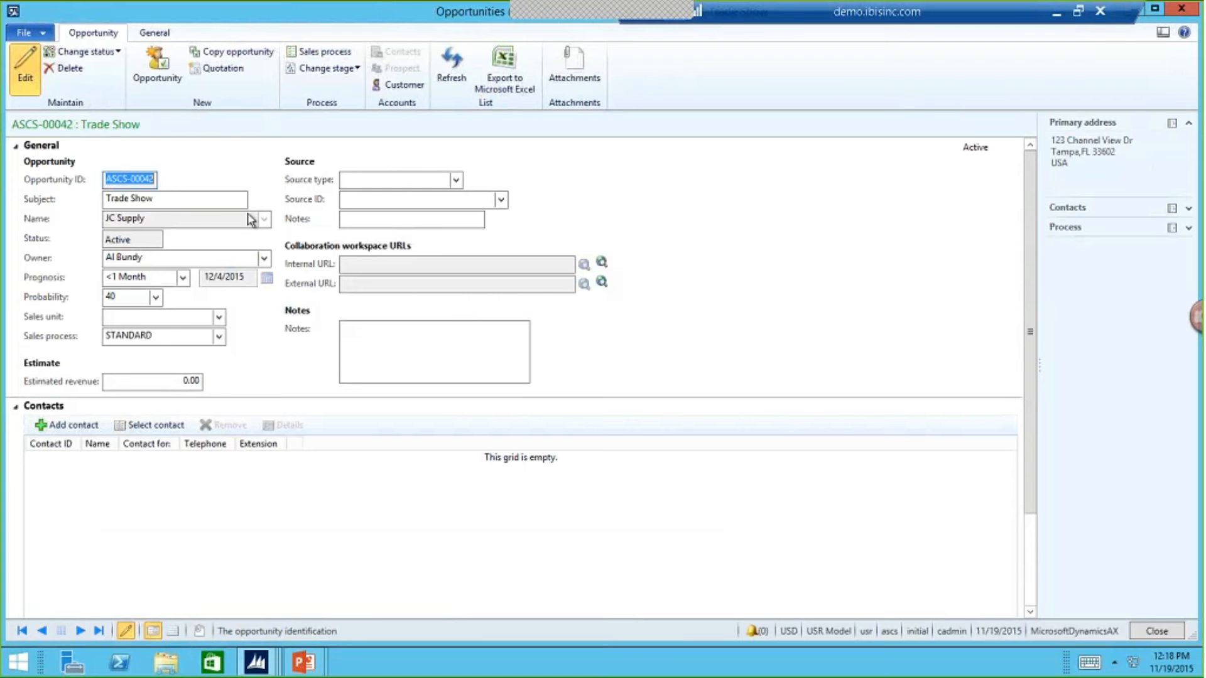
- Look through the opportunity's general functions and open its quotations
left_click(155, 32)
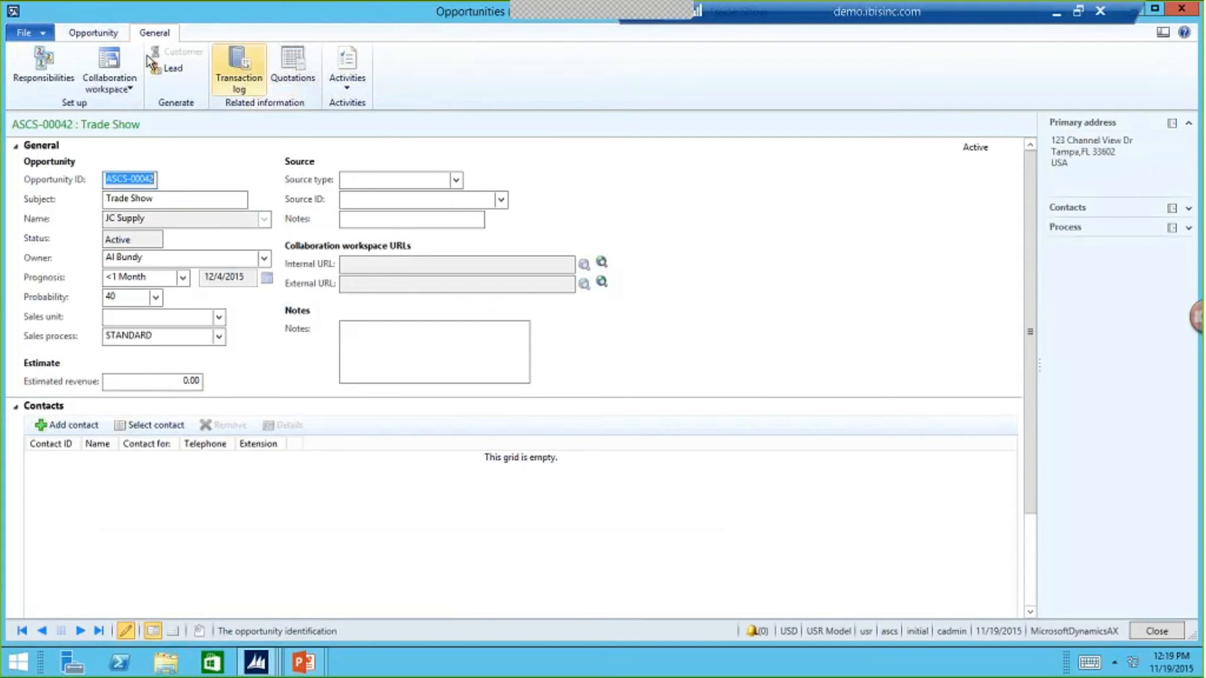
left_click(115, 34)
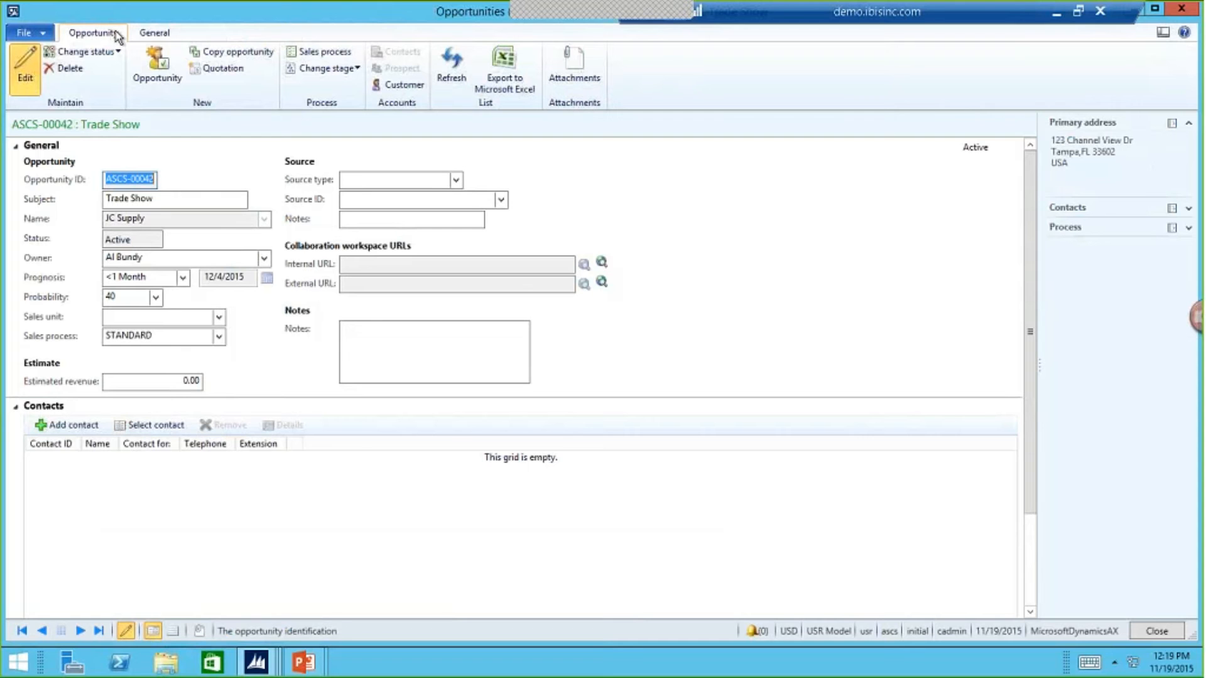
left_click(148, 39)
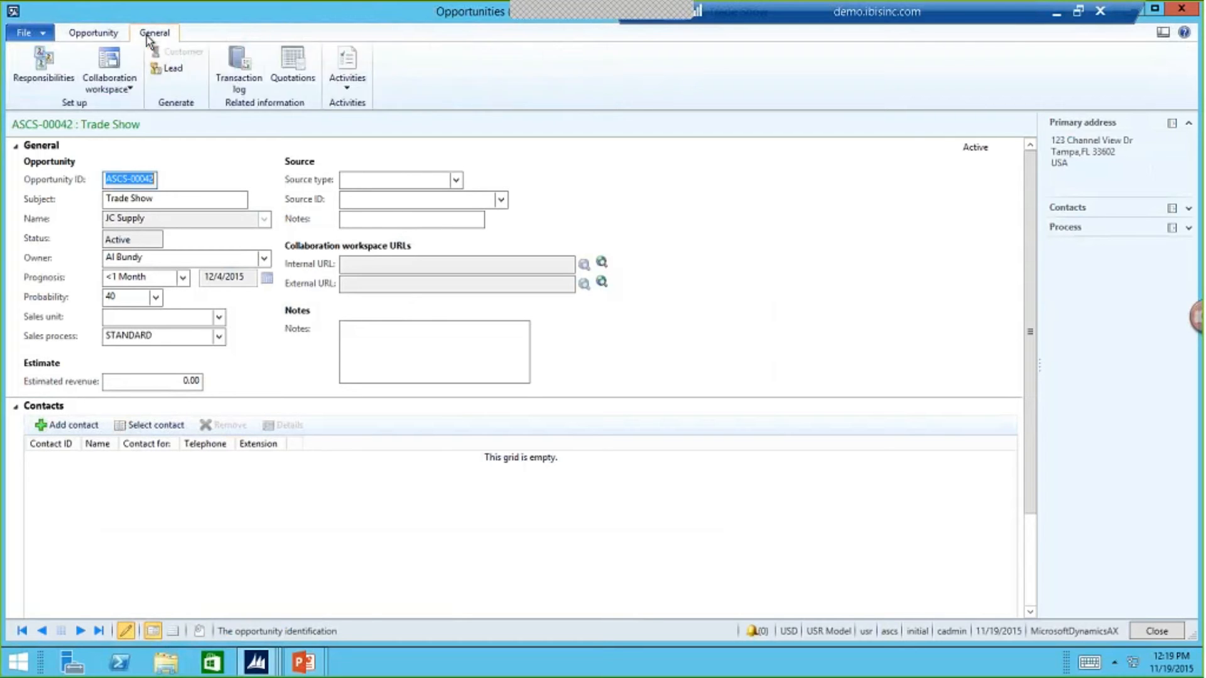
left_click(291, 77)
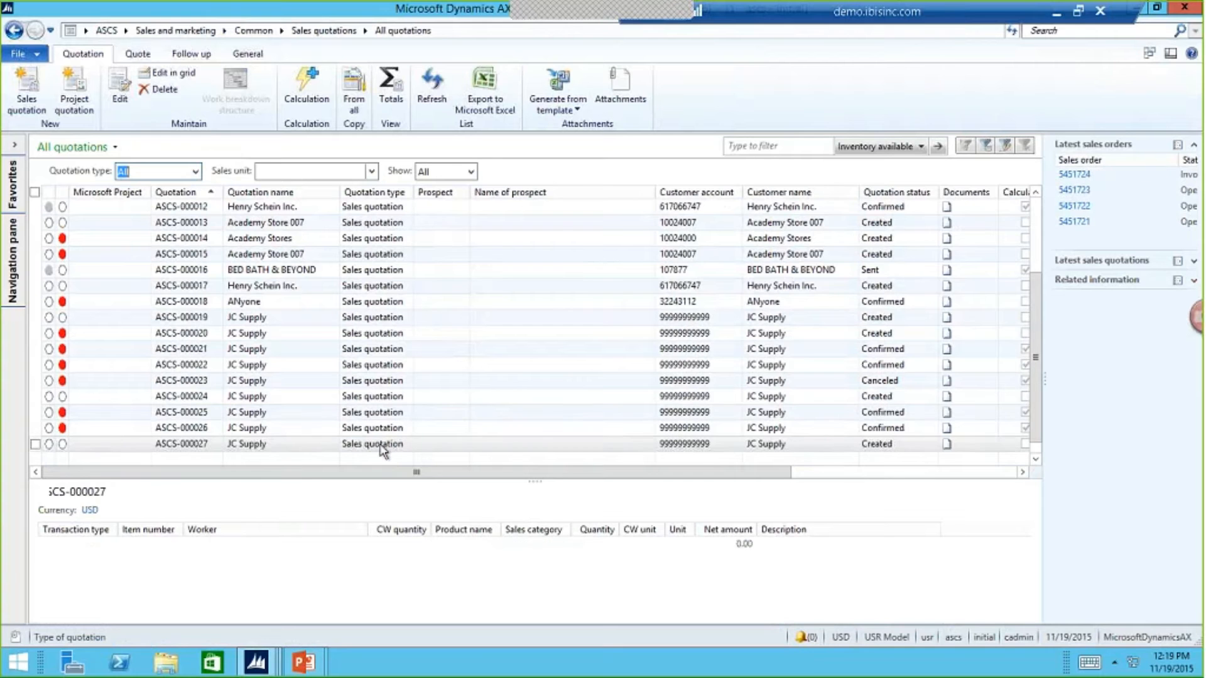
- Review the follow-up options of the latest confirmed JC Supply quotation, close it, and select the newest JC Supply quotation
left_click(375, 428)
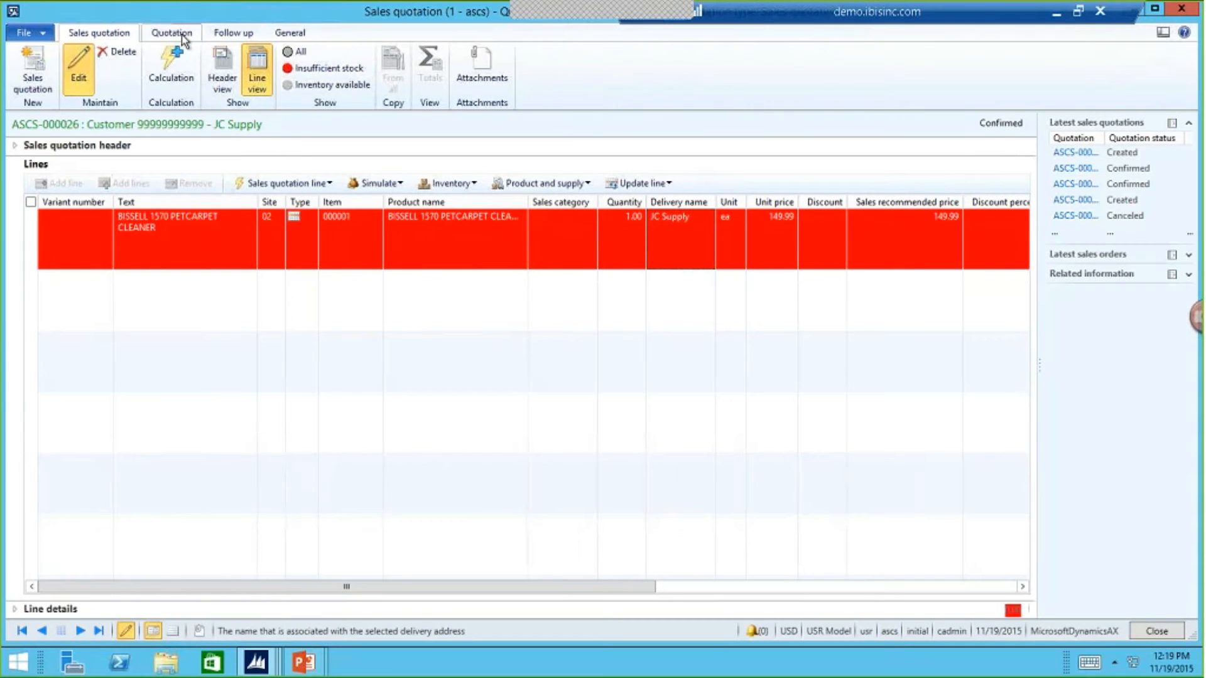
left_click(182, 35)
left_click(218, 37)
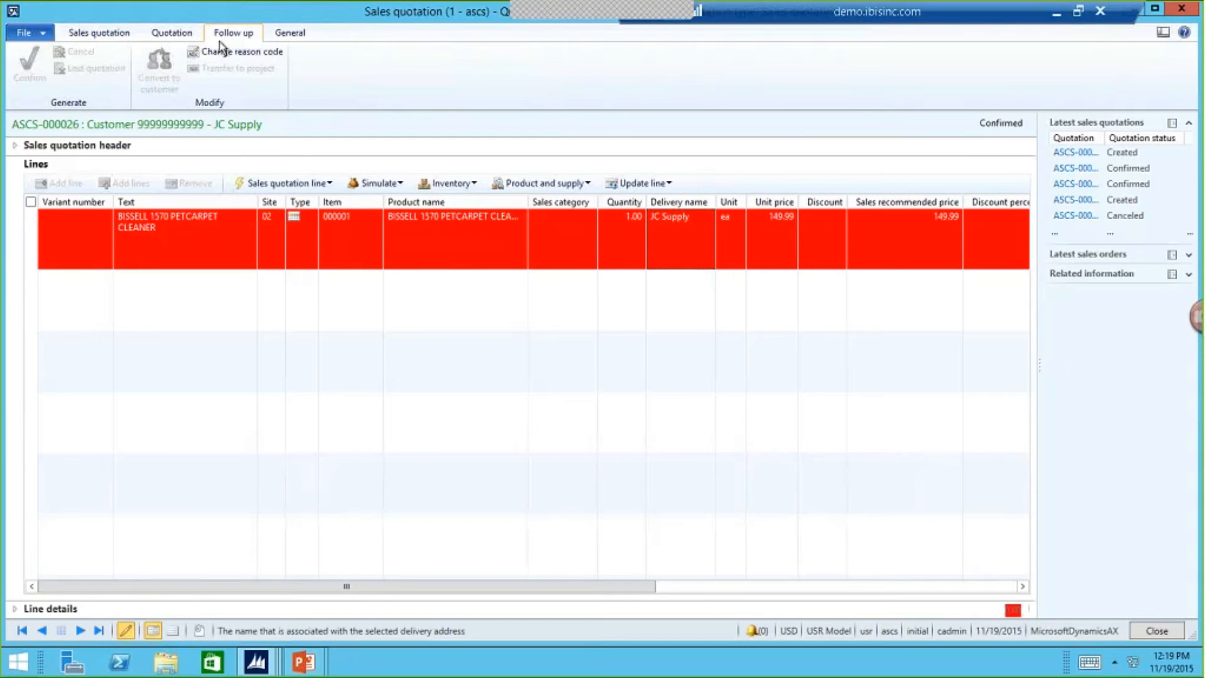
left_click(1138, 628)
left_click(420, 446)
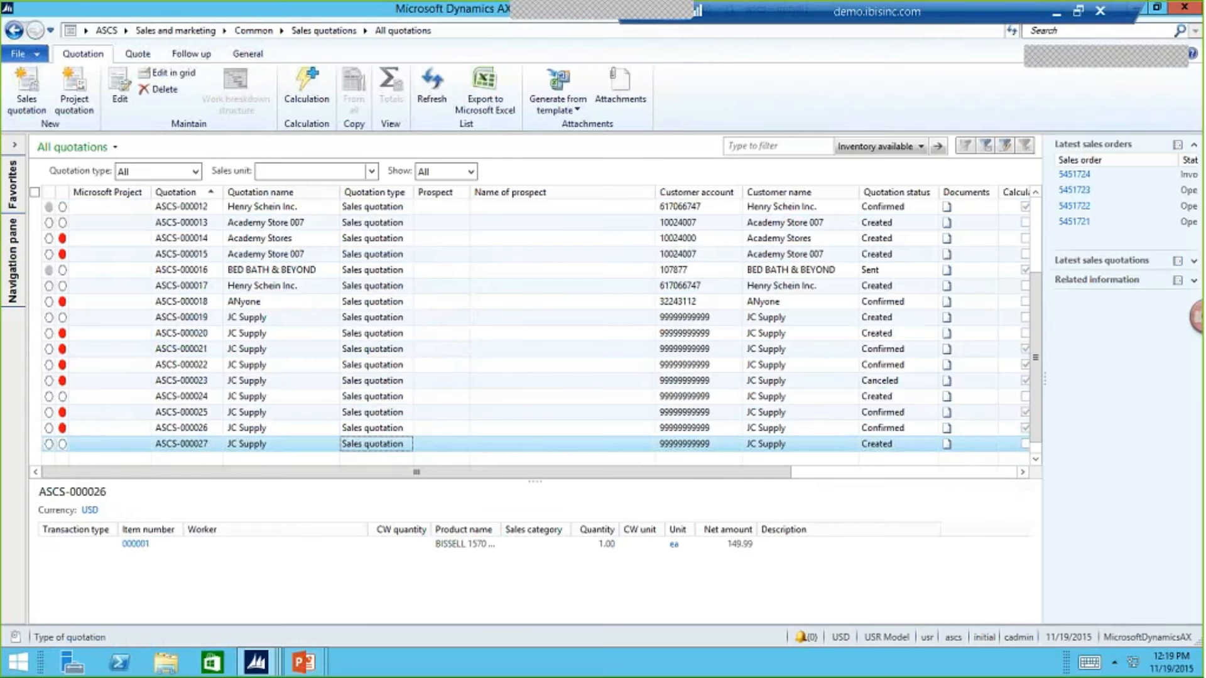
- Open the newest JC Supply quotation, try to add item 000001 to its line, and dismiss the error log
double_click(395, 440)
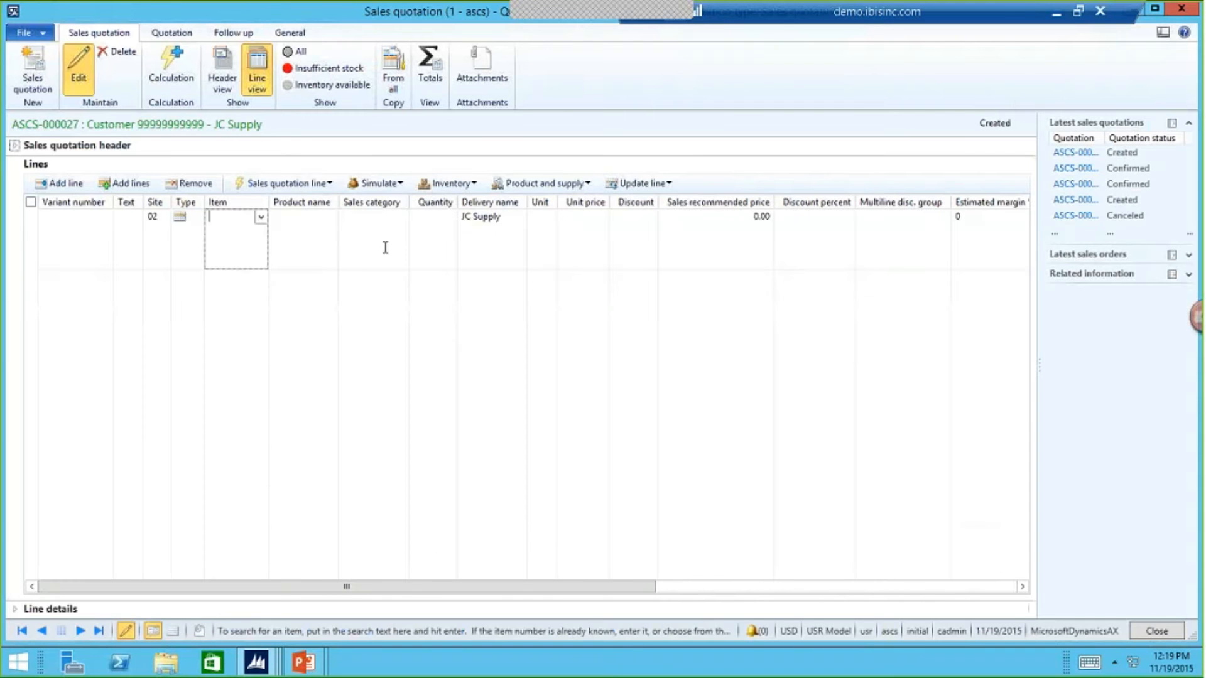
left_click(259, 218)
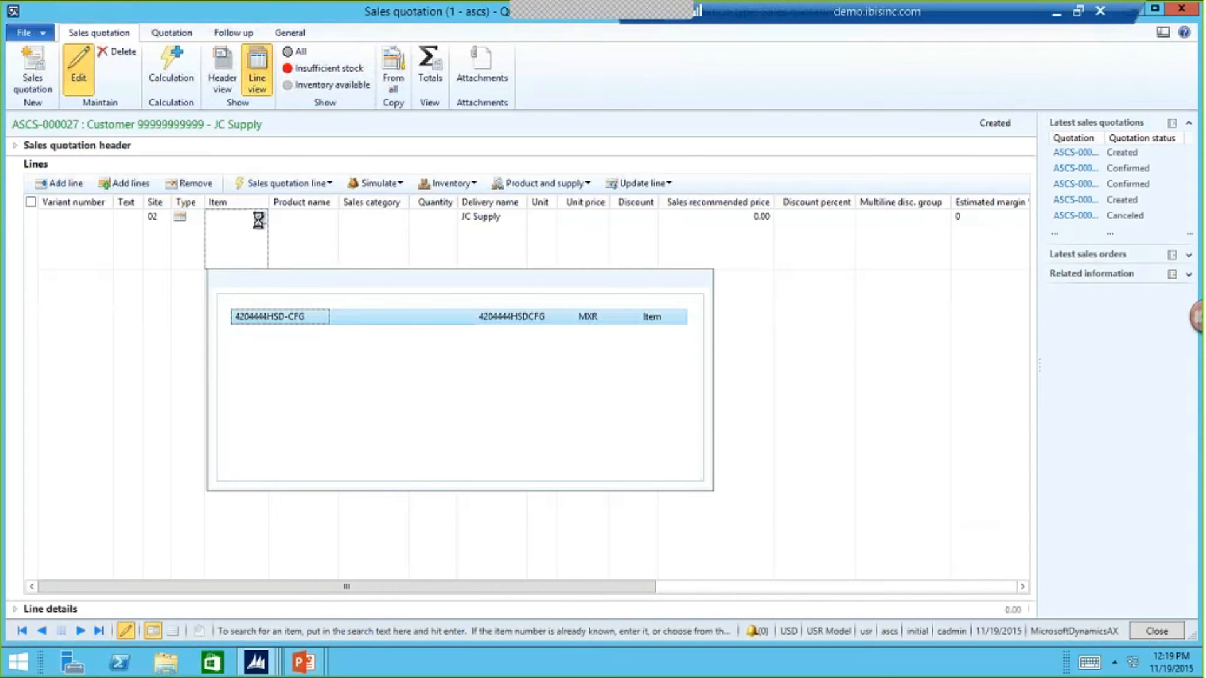
left_click(331, 278)
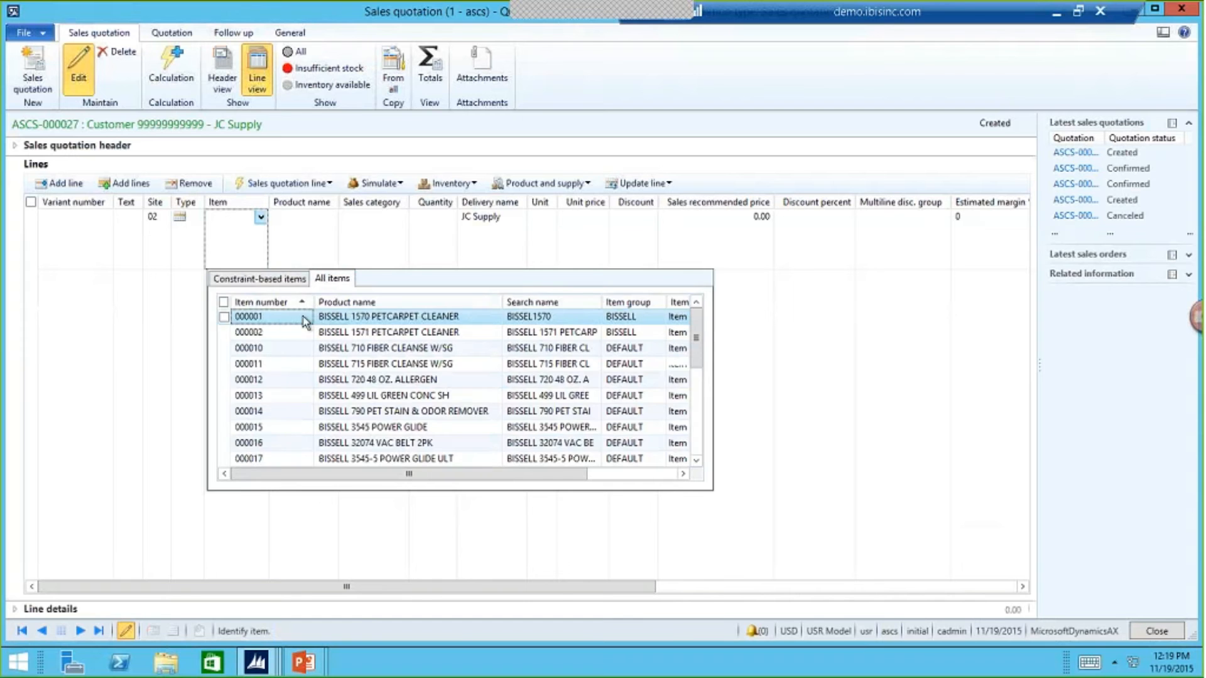
left_click(307, 318)
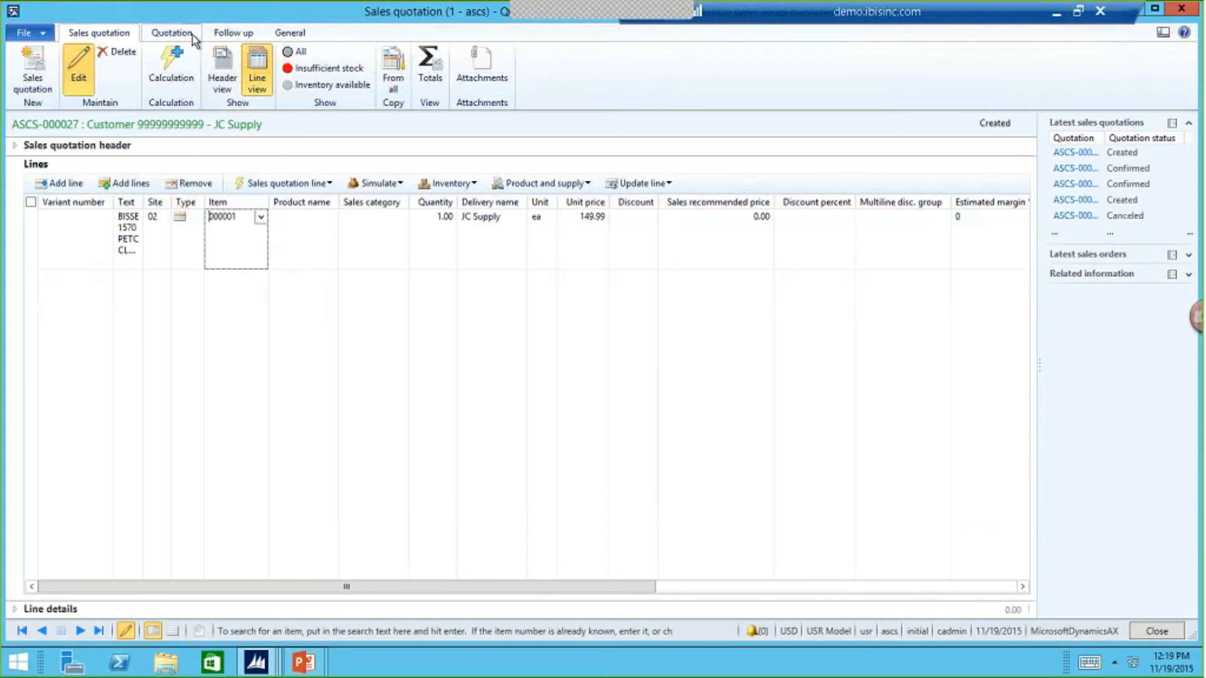
left_click(373, 188)
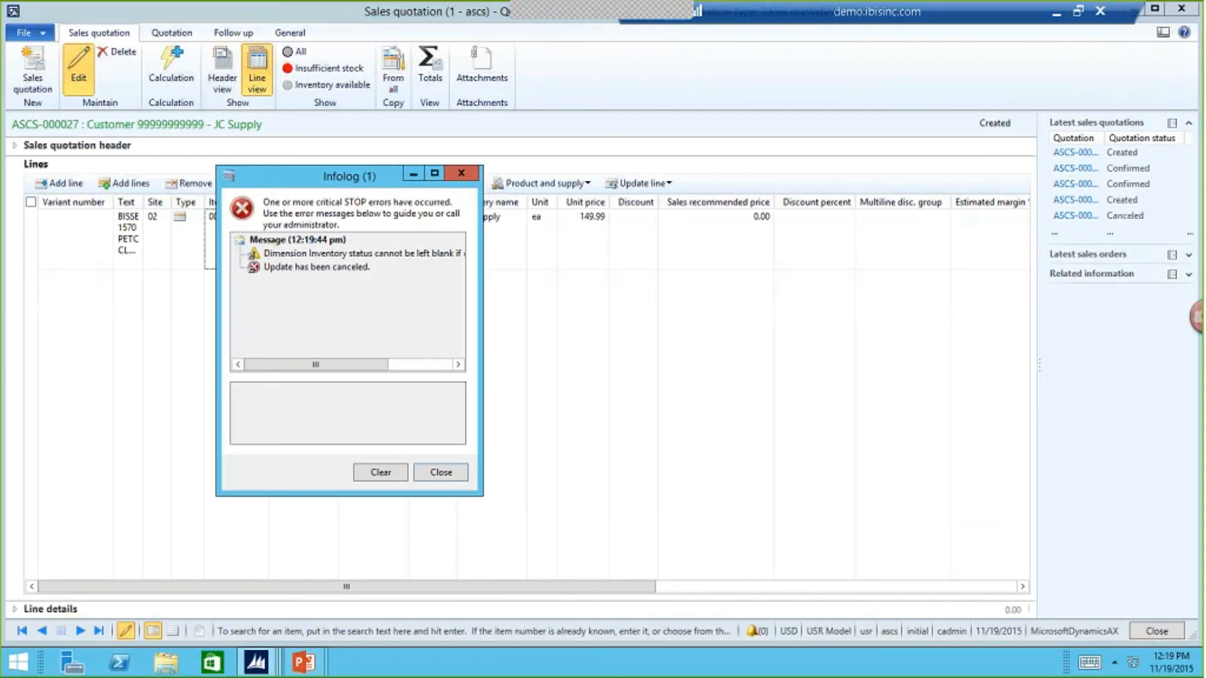
left_click(447, 477)
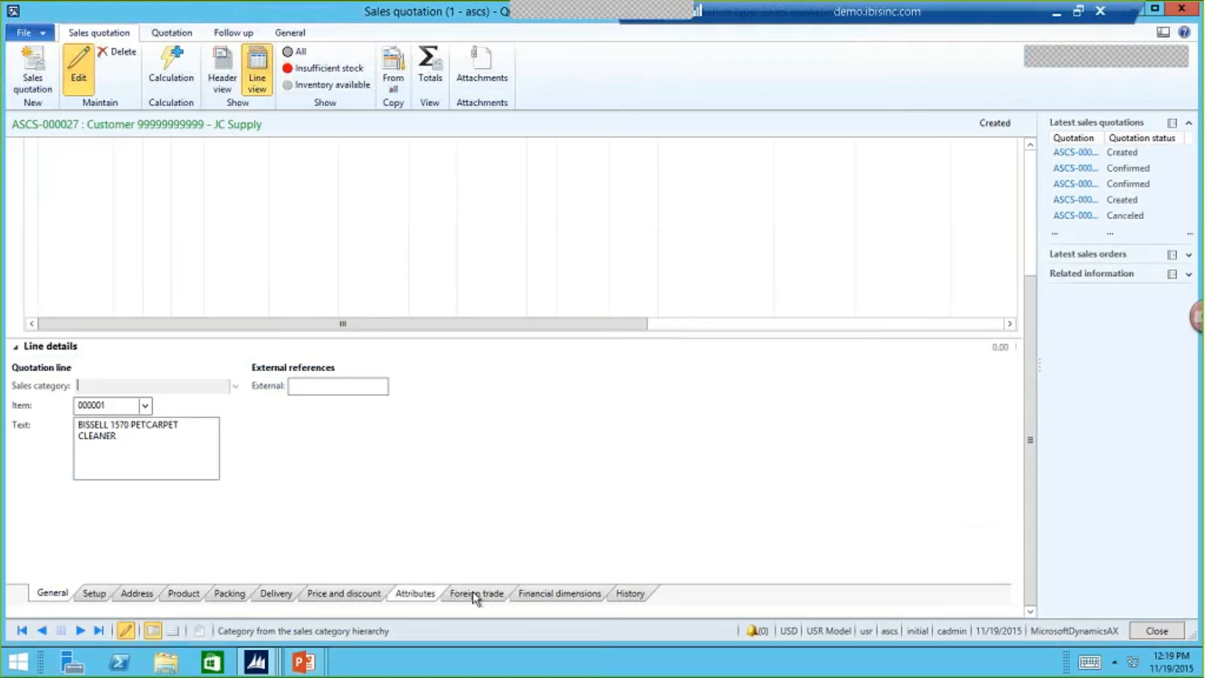
- Look through the quotation line's details, from setup, address, product and packing to delivery, pricing, attributes, foreign trade, financial dimensions and history
left_click(95, 596)
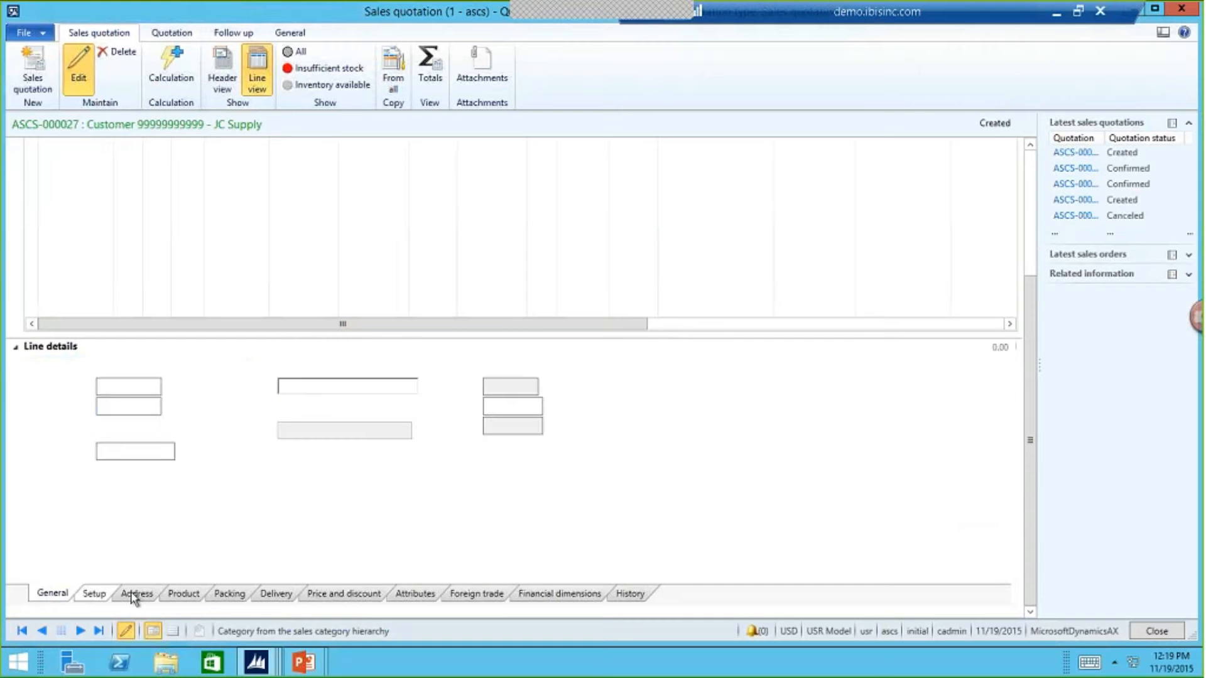
left_click(133, 595)
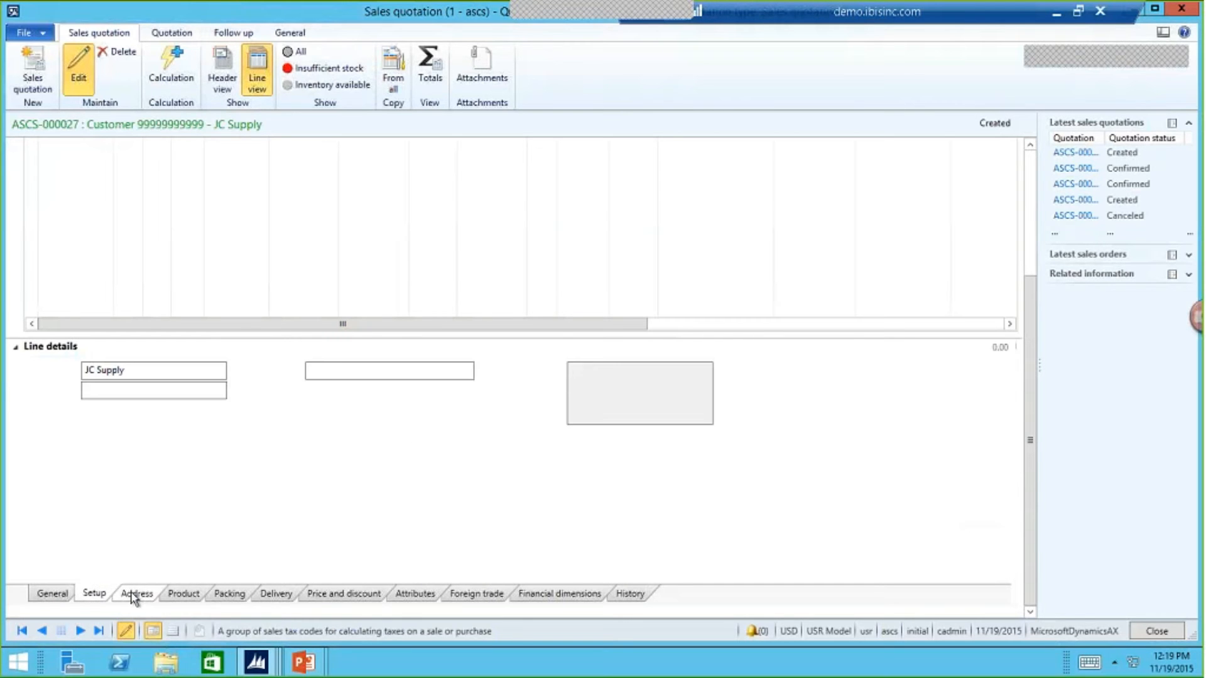
left_click(179, 595)
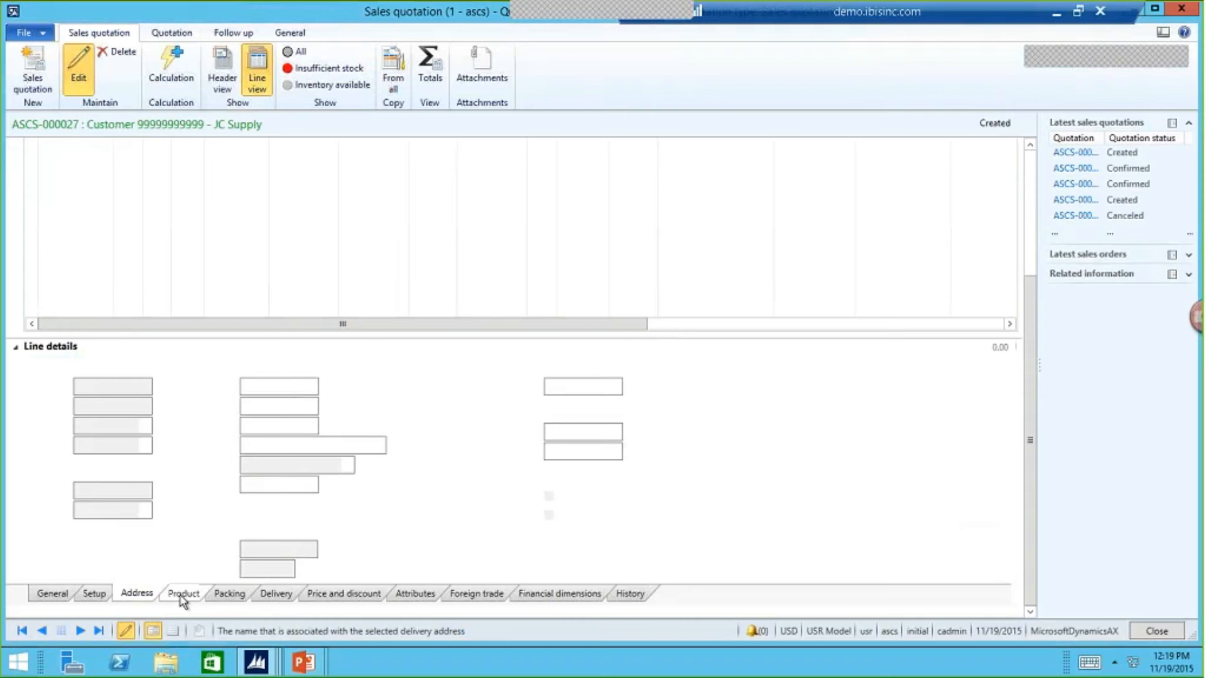
left_click(225, 598)
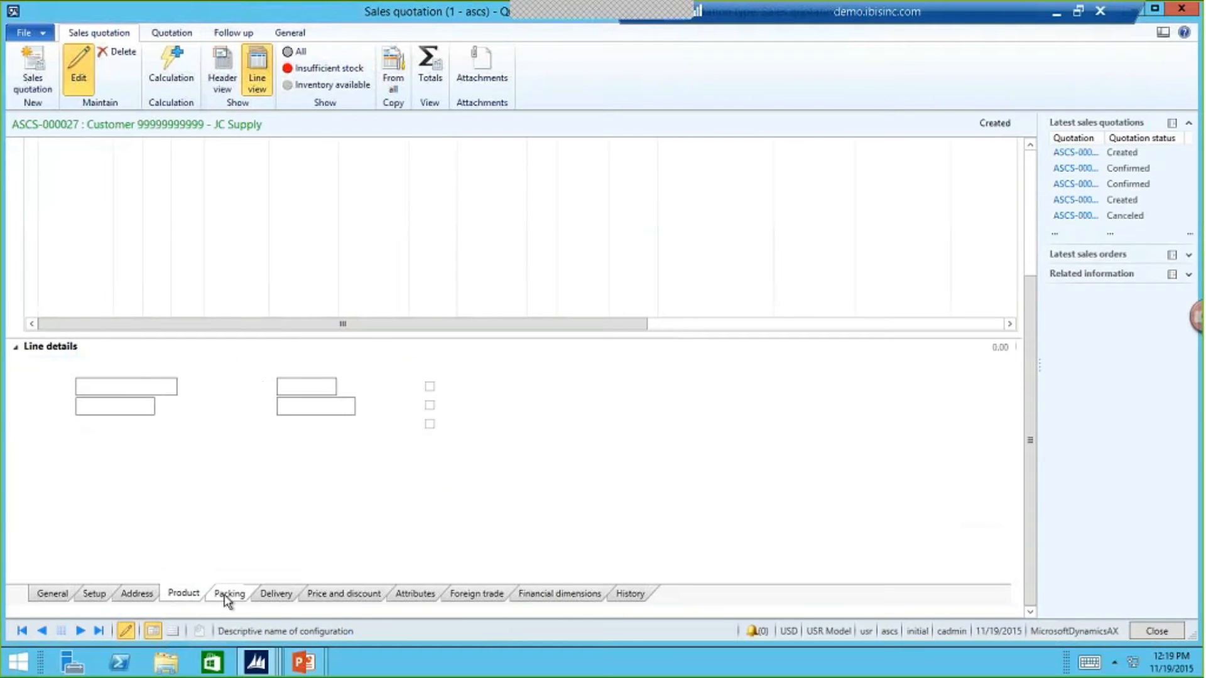
left_click(282, 598)
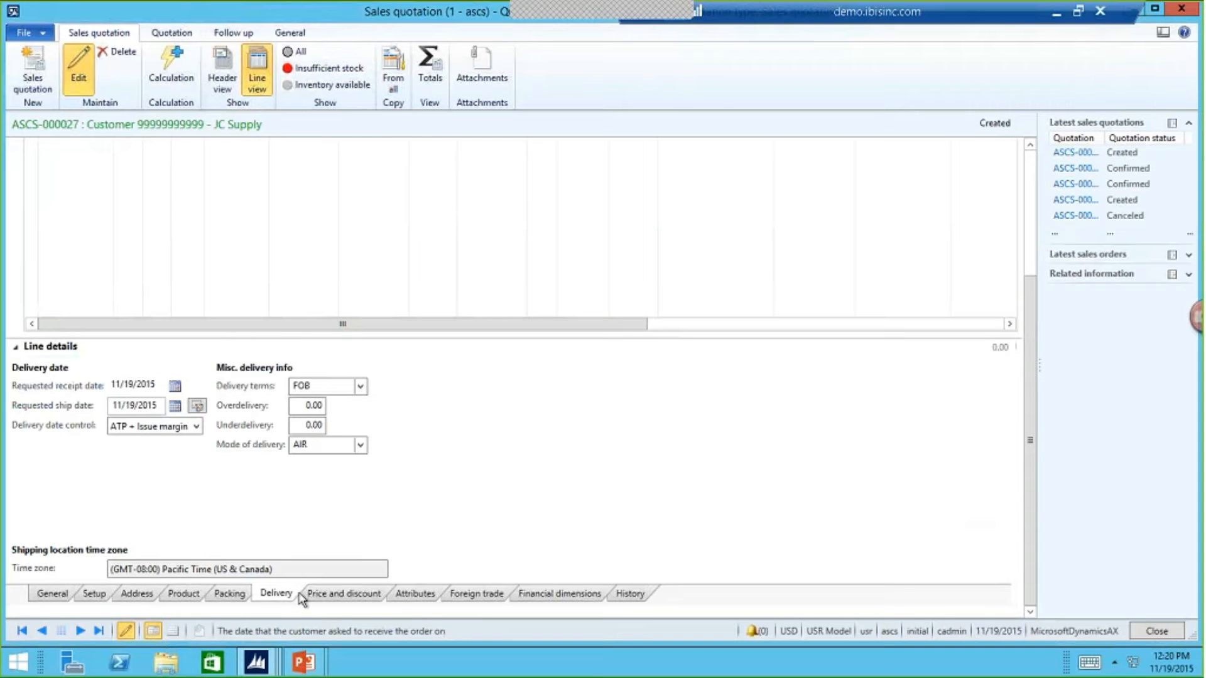
left_click(307, 596)
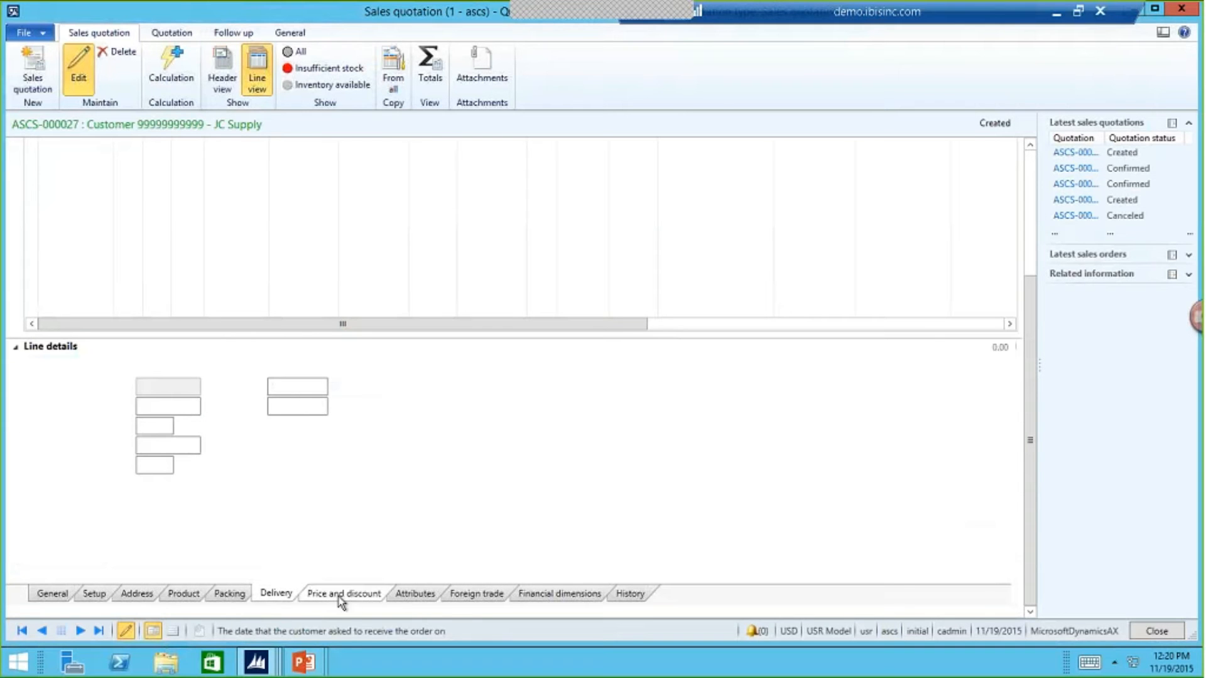
left_click(412, 600)
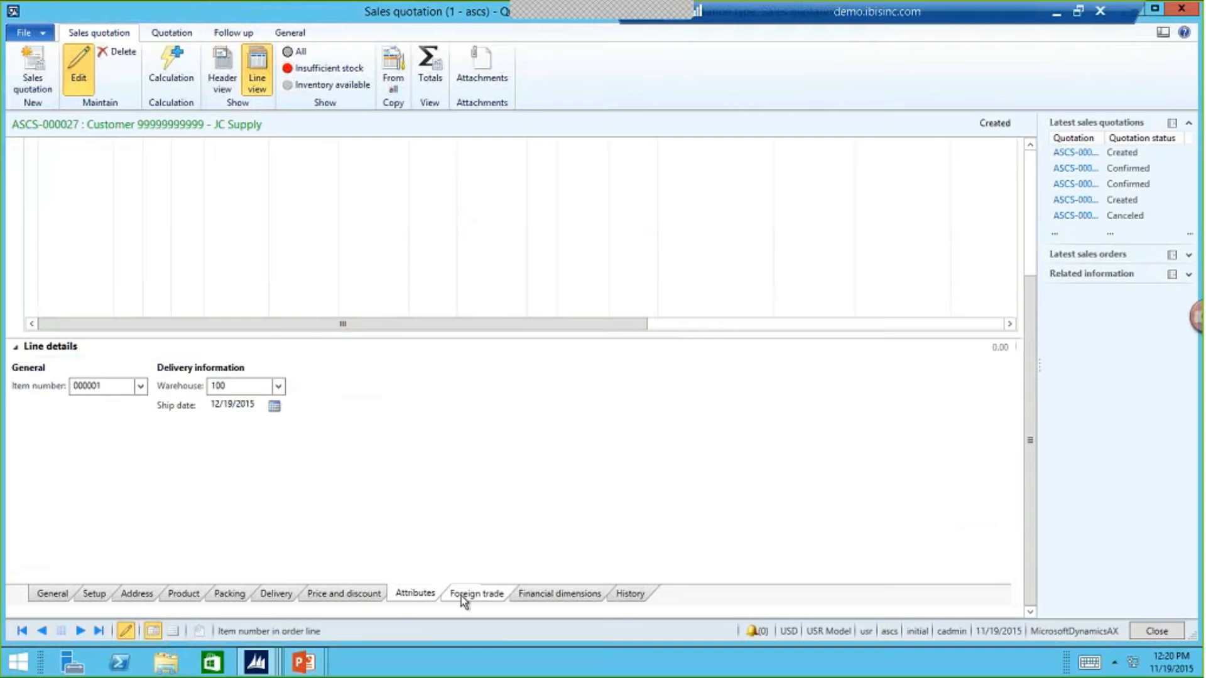
left_click(465, 597)
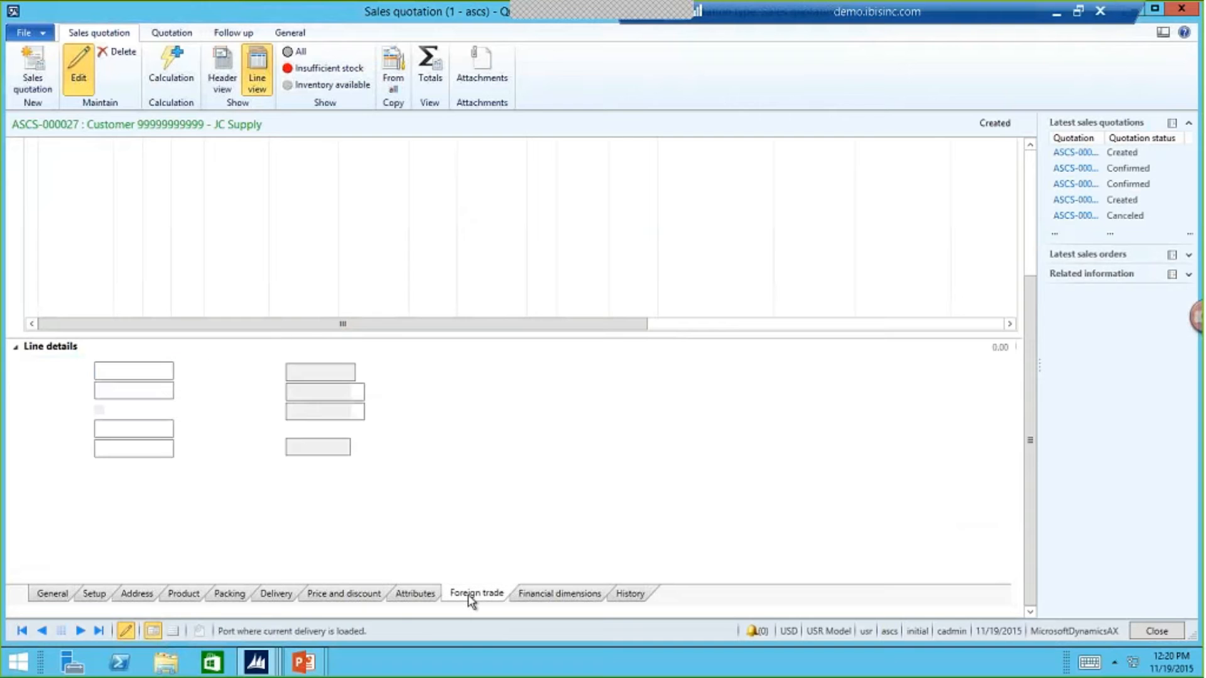
left_click(529, 602)
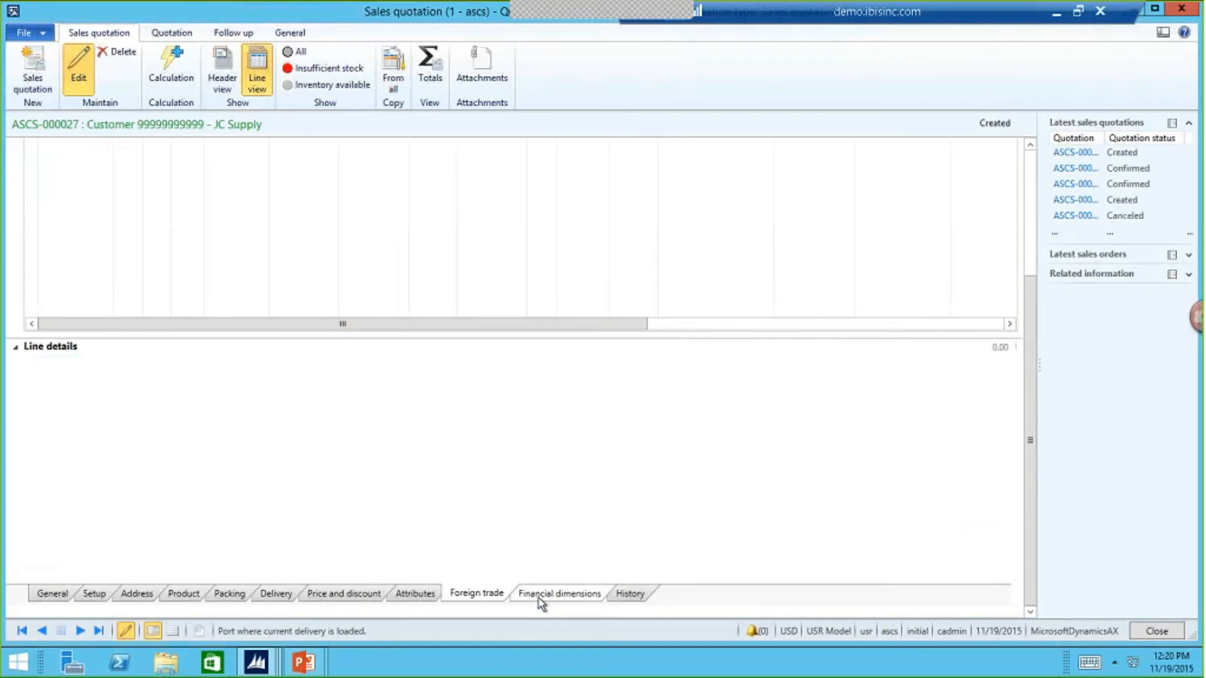
left_click(628, 593)
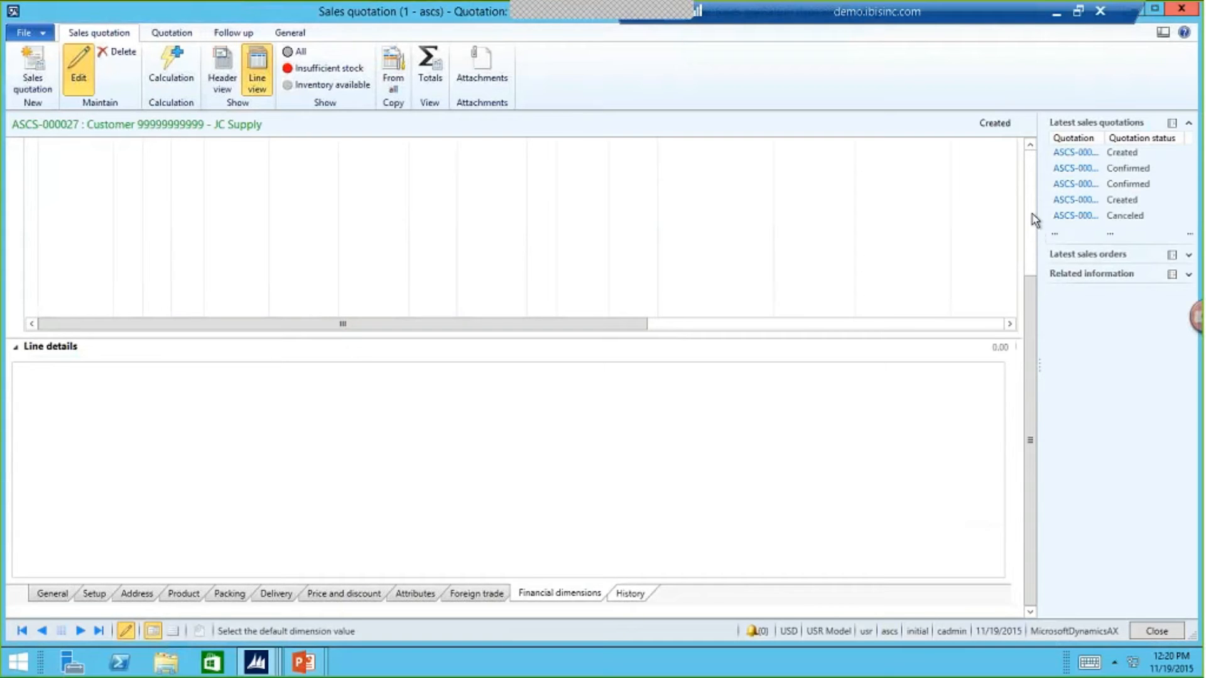
- Dismiss the recurring error logs and close the newest JC Supply quotation without saving its changes
key("Escape")
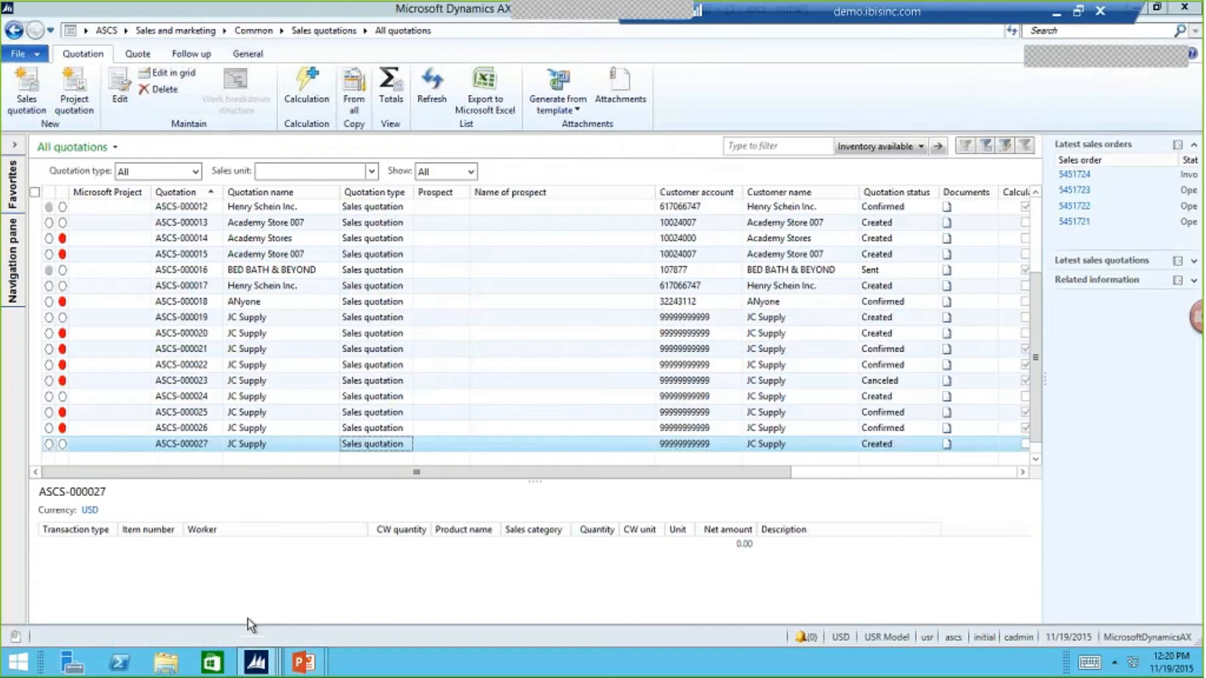
left_click(260, 662)
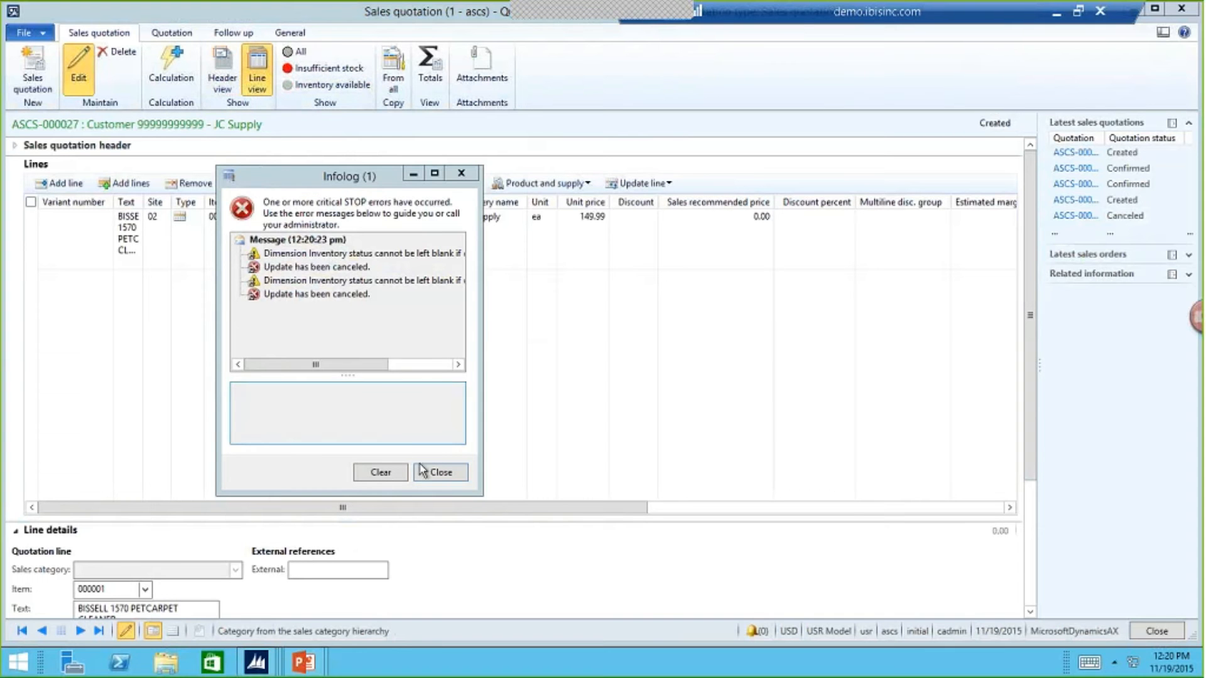
left_click(440, 472)
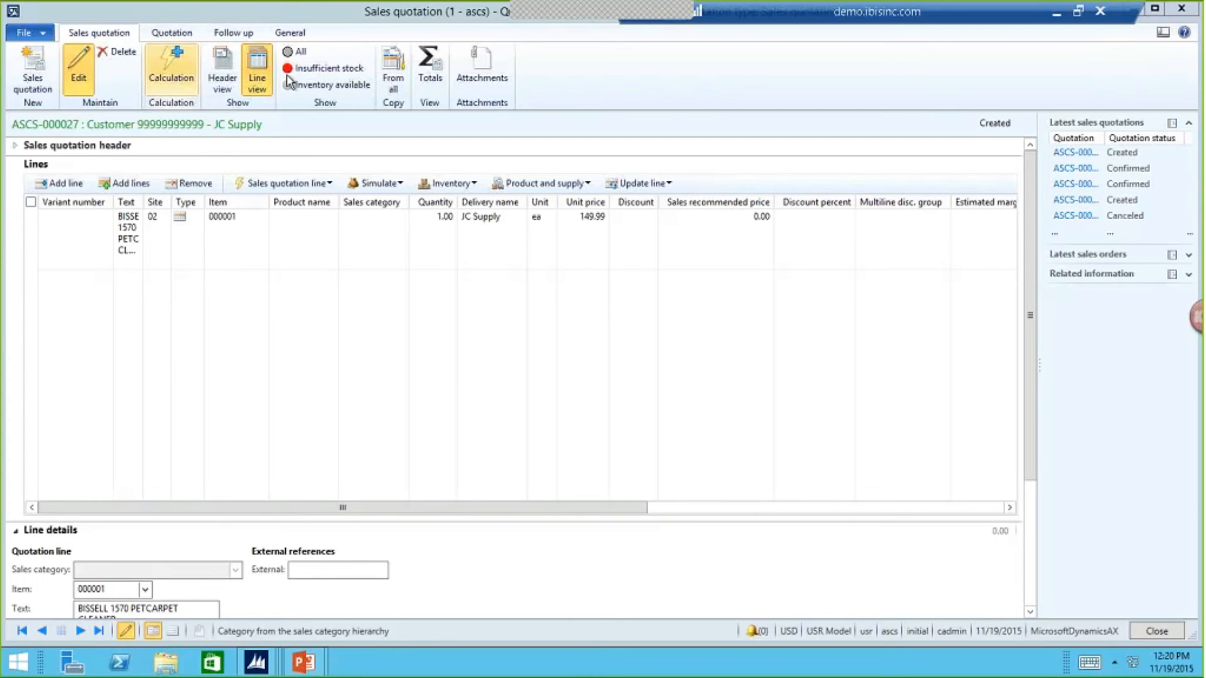
left_click(230, 70)
left_click(461, 174)
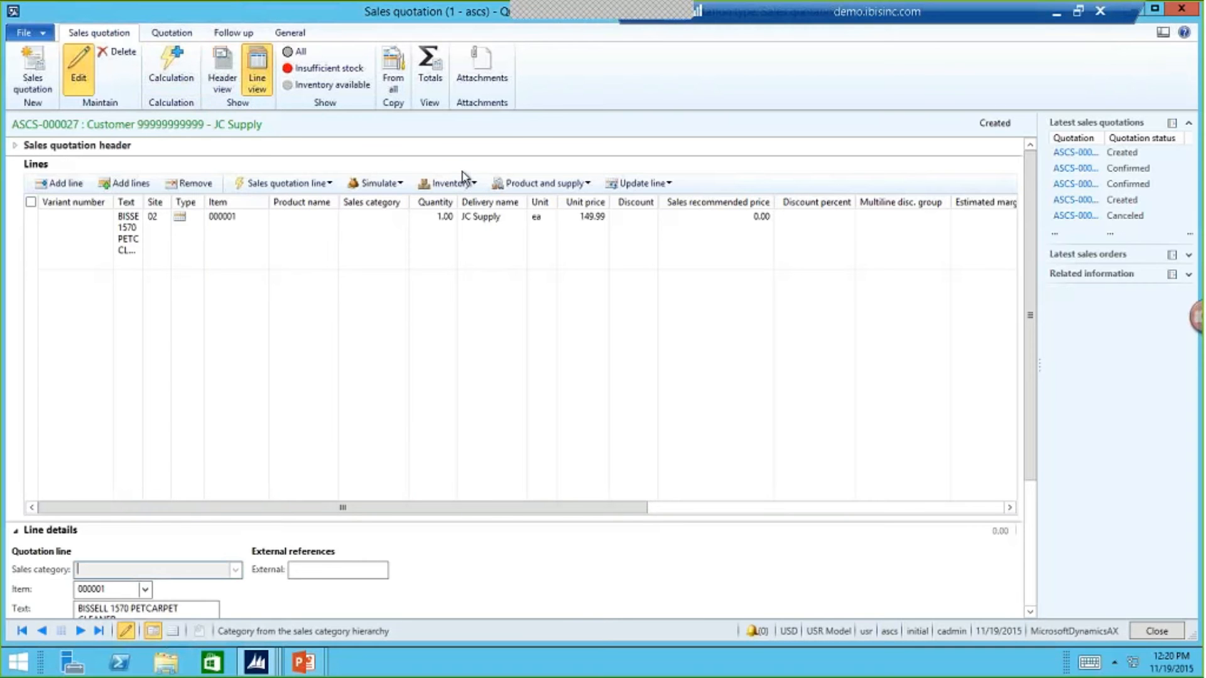
left_click(447, 183)
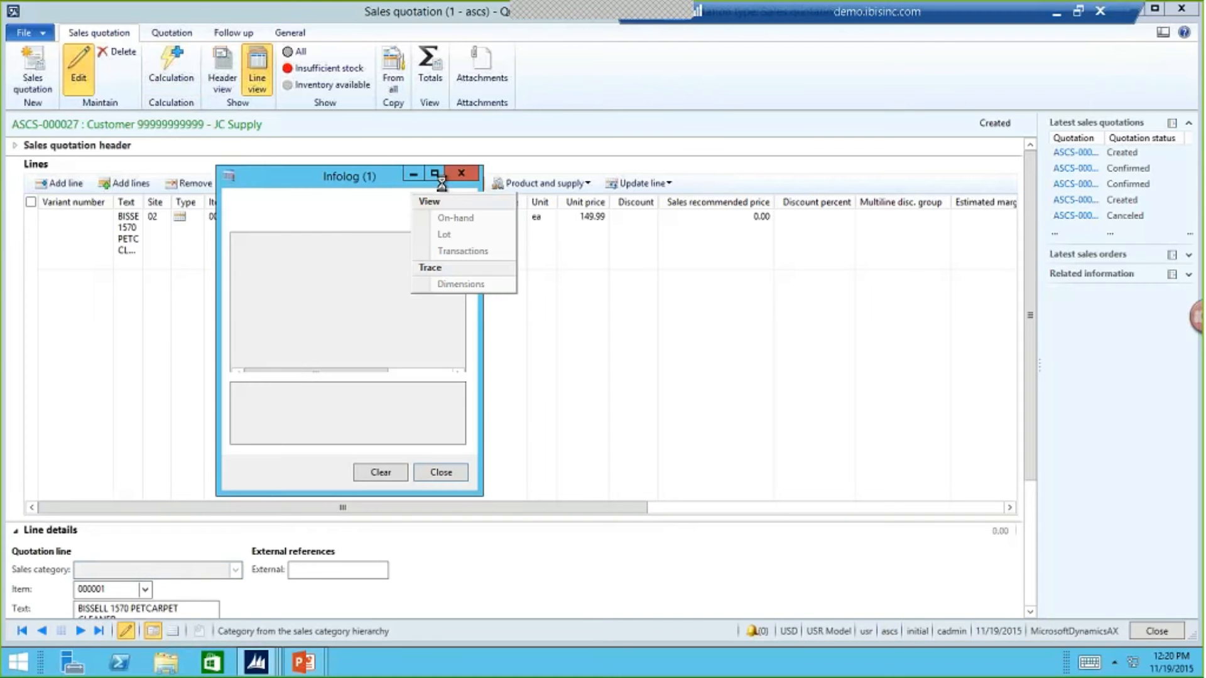
left_click(453, 173)
left_click(288, 183)
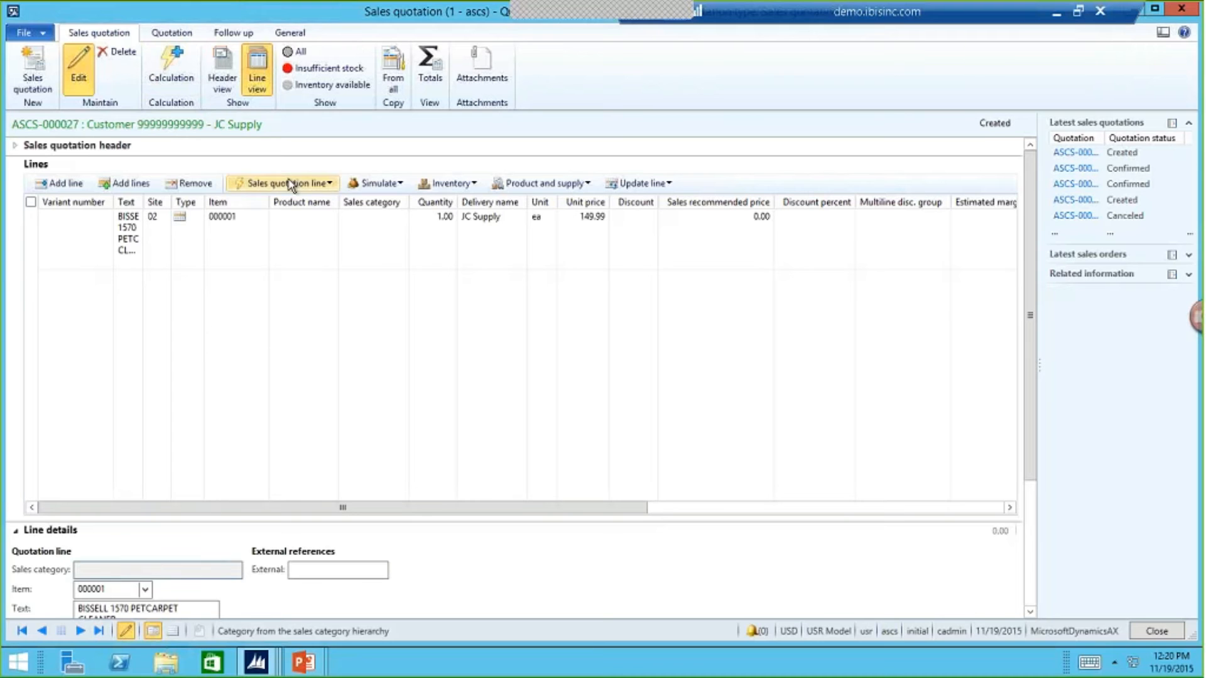
left_click(469, 171)
key("Escape")
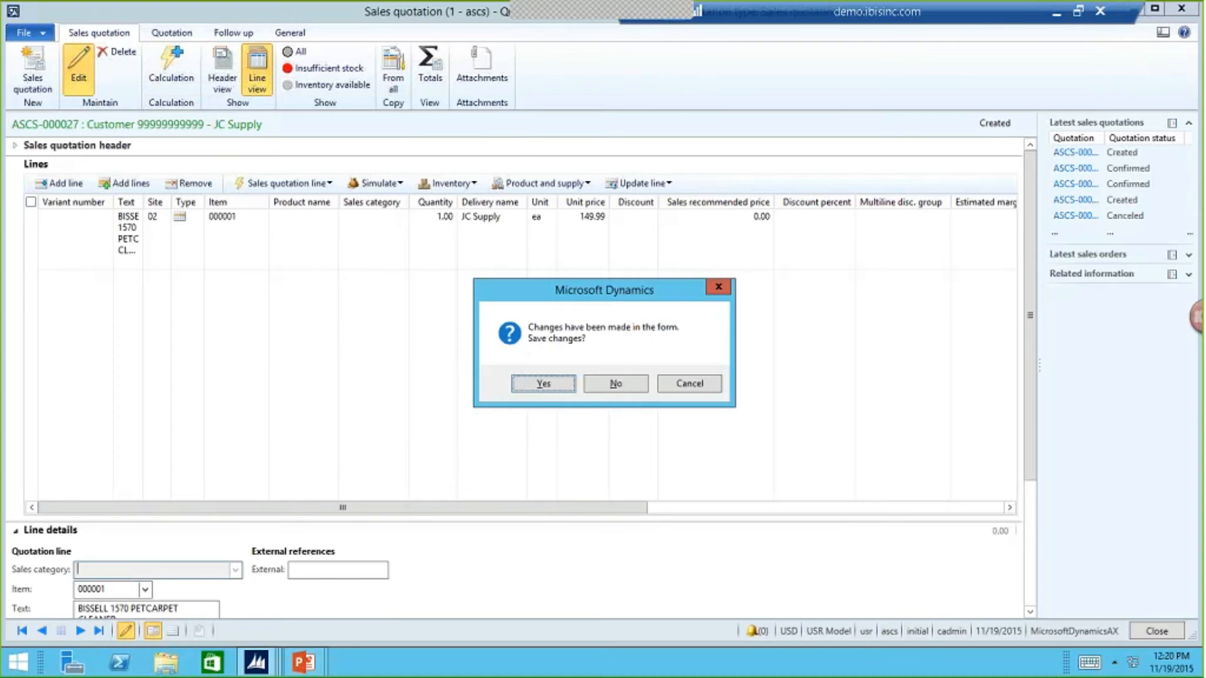
left_click(631, 380)
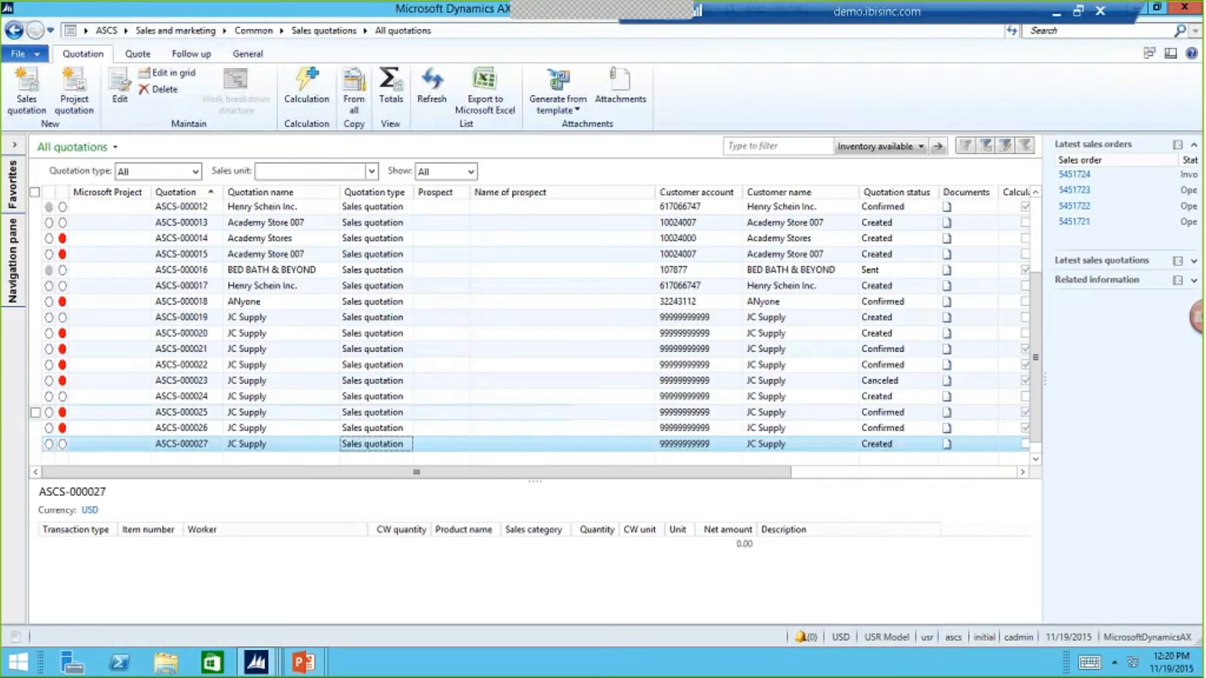
- Open the Created JC Supply quotation just below the canceled one and choose item 000001, BISSELL 1570 PETCARPET CLEANER, for its line
left_click(608, 397)
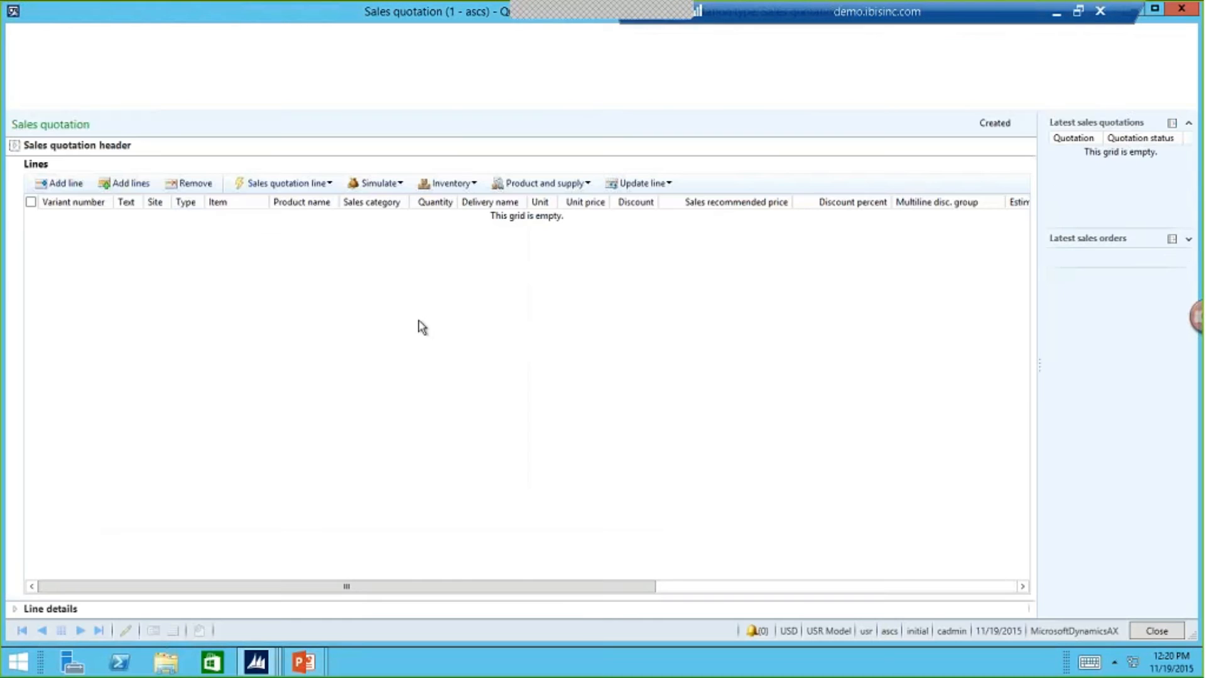
left_click(260, 217)
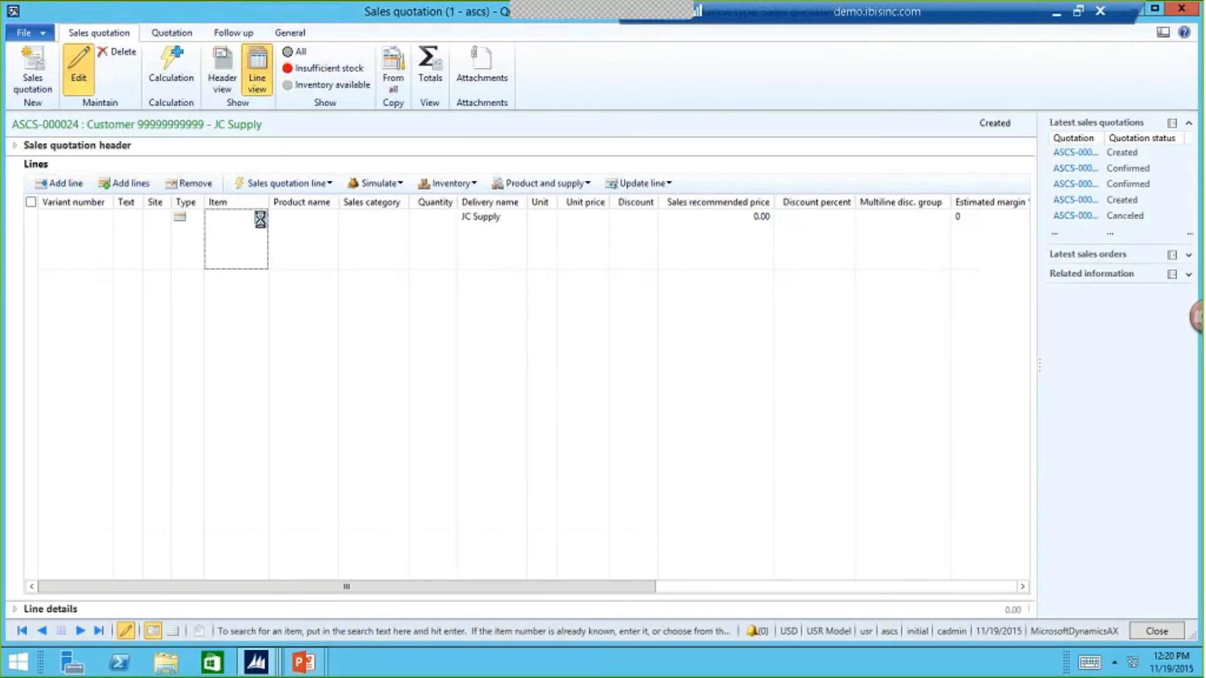
left_click(333, 279)
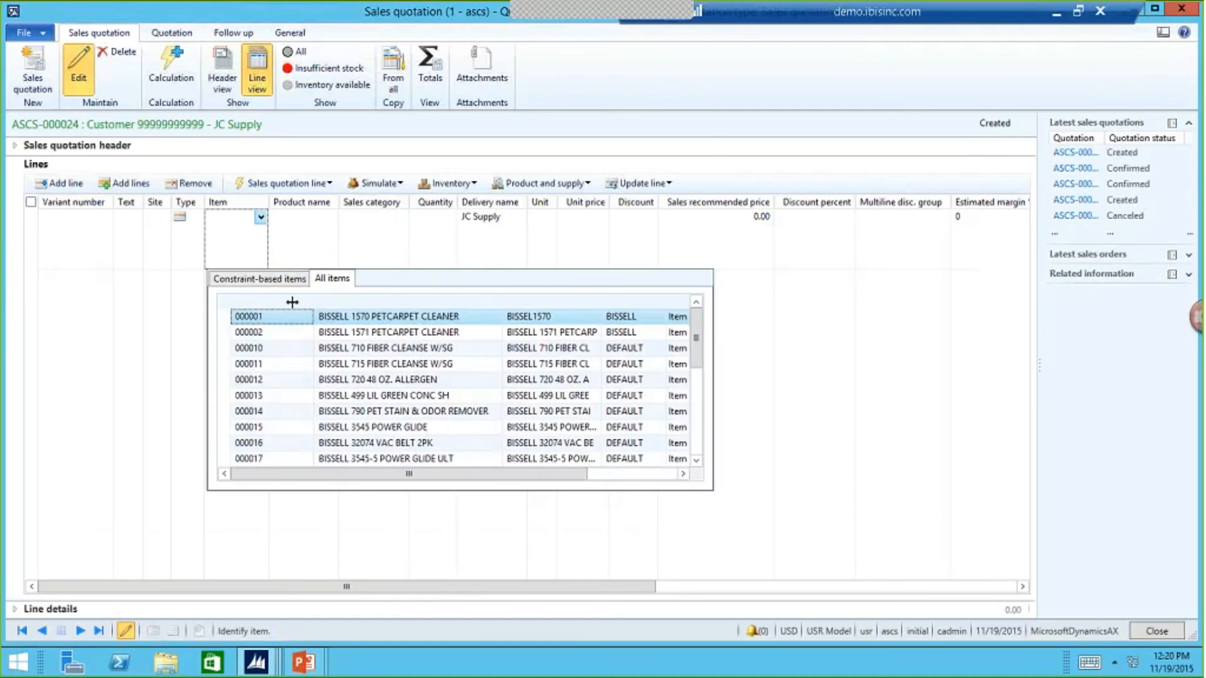
left_click(283, 316)
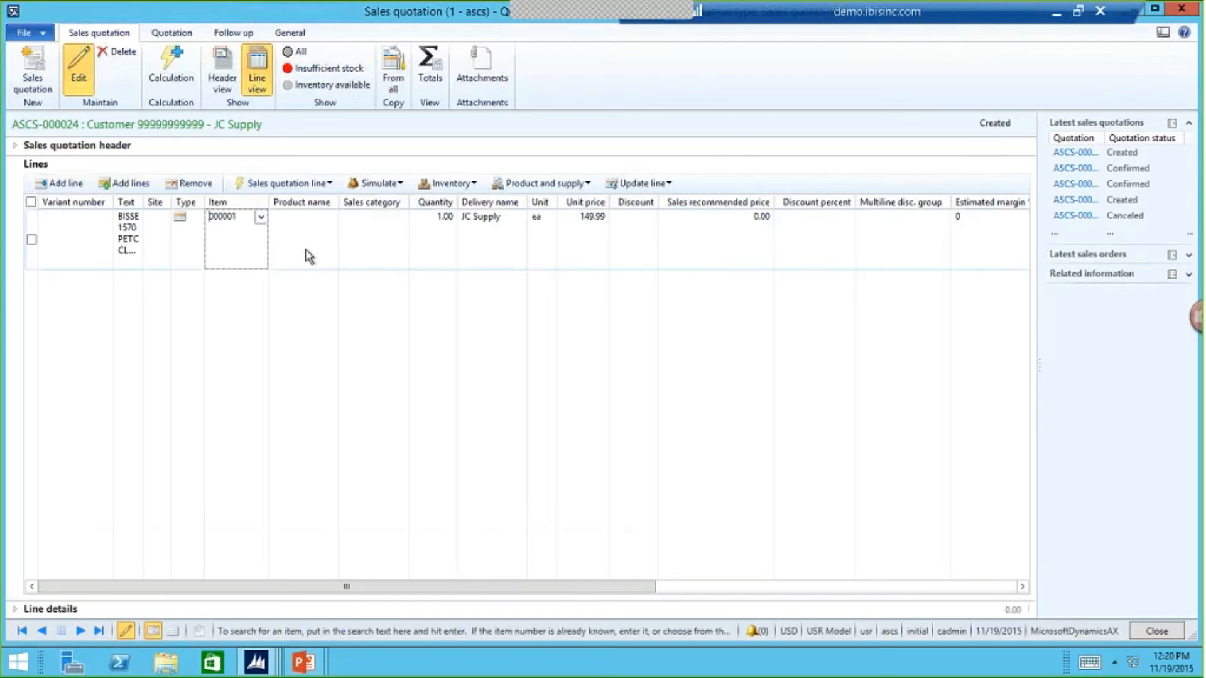
key("Tab")
key("Tab")
key("Tab")
key("Tab")
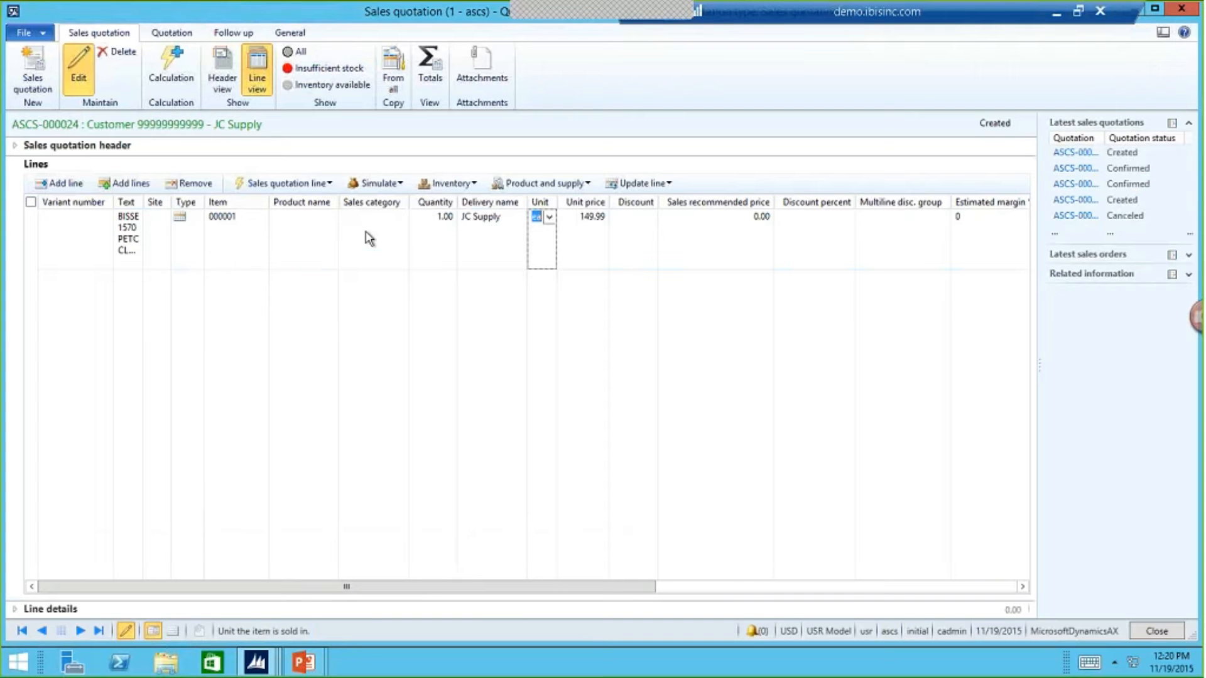
- Try to simulate the line, dismiss the warning, and set the line's site to 02, Distribution
left_click(377, 183)
left_click(402, 200)
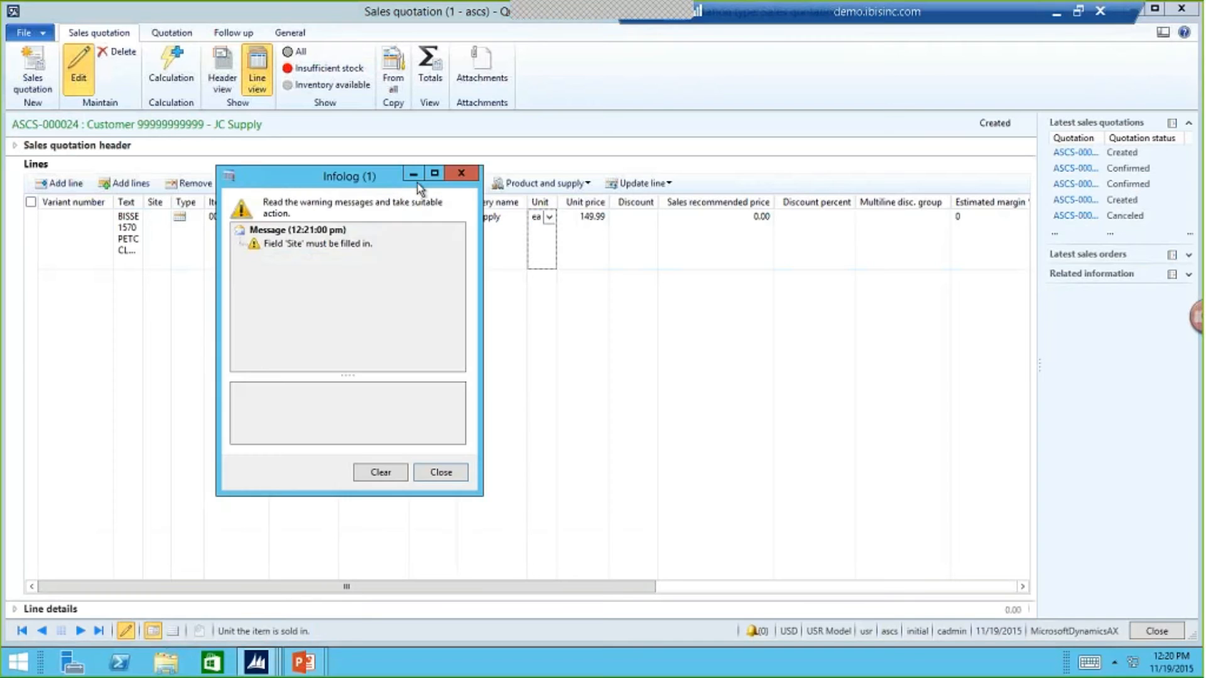
left_click(461, 174)
left_click(161, 229)
left_click(162, 216)
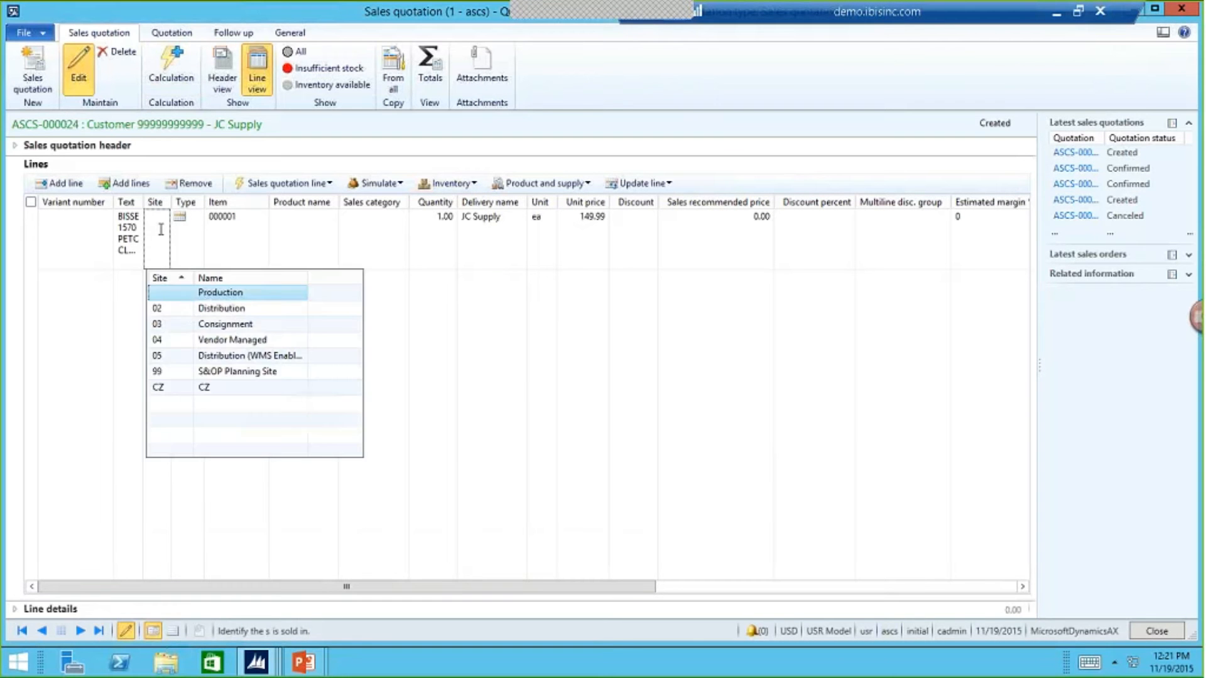
left_click(184, 307)
key("Tab")
key("Tab")
key("Tab")
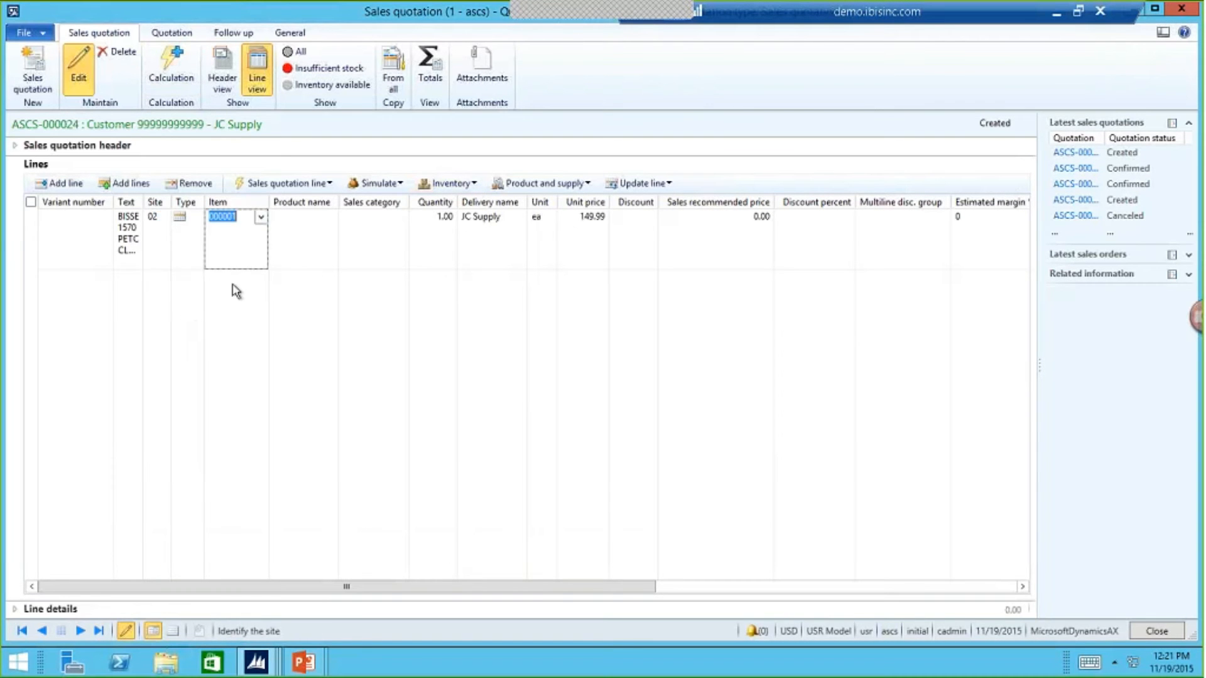
- Simulate the item 000001 line to bring up its calculated price details, and save and calculate them
left_click(392, 184)
left_click(393, 197)
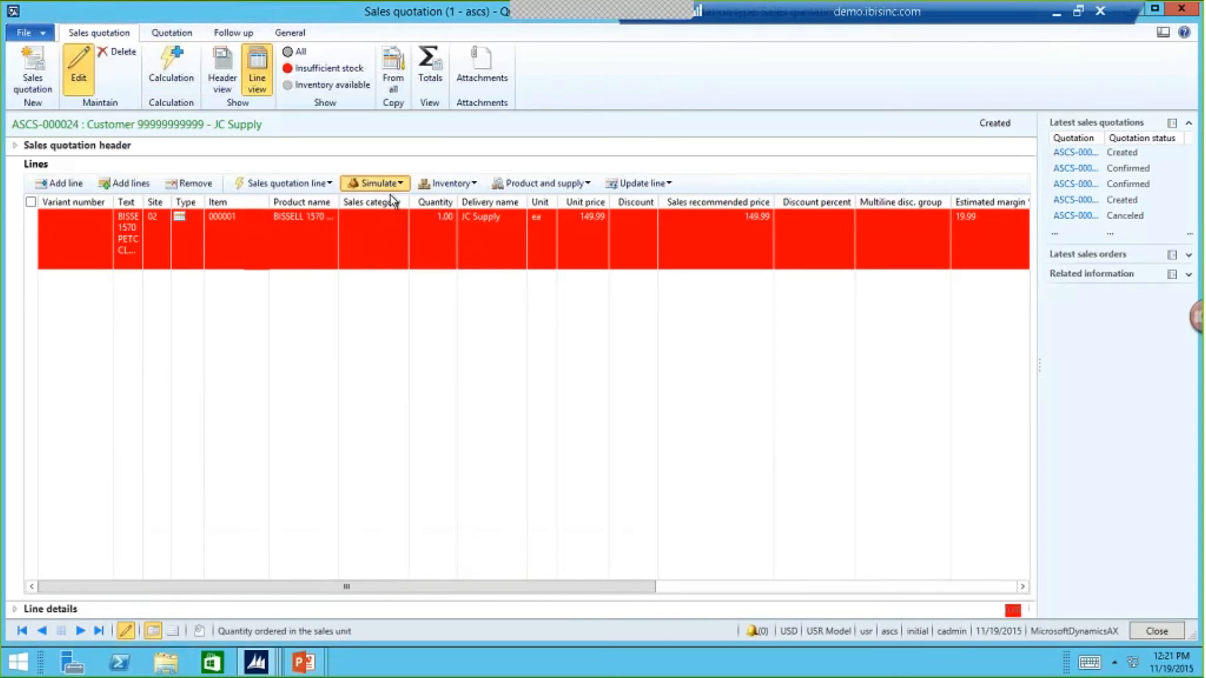
left_click(618, 382)
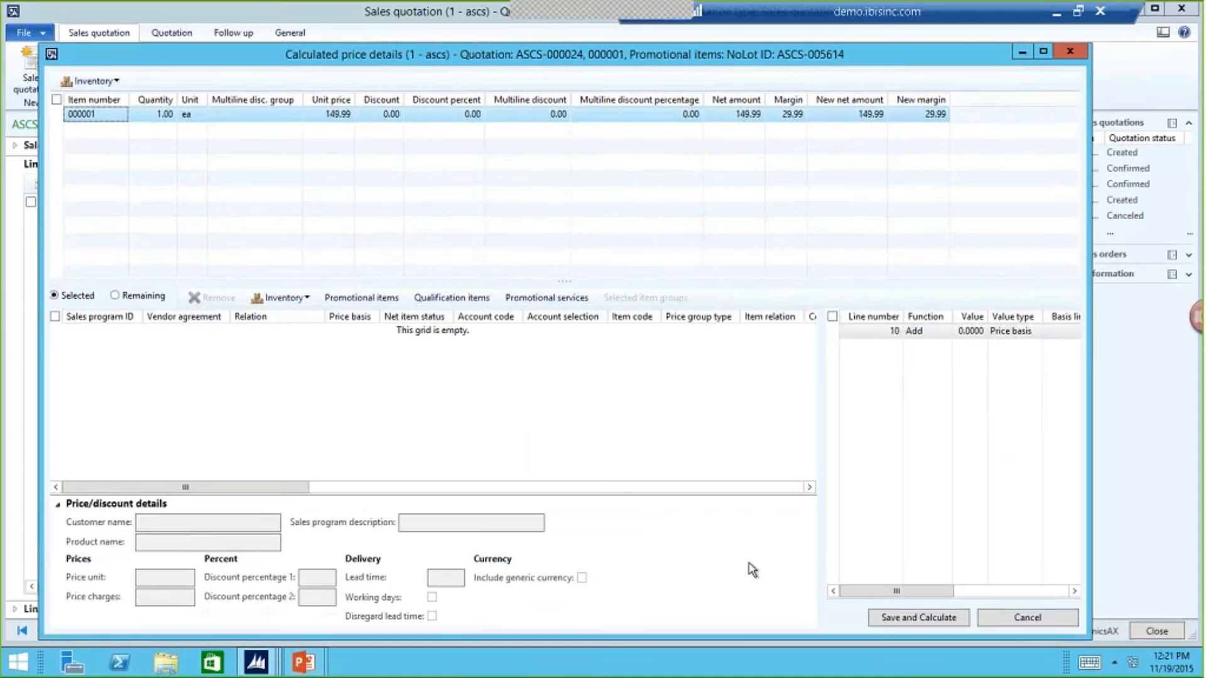
left_click(944, 618)
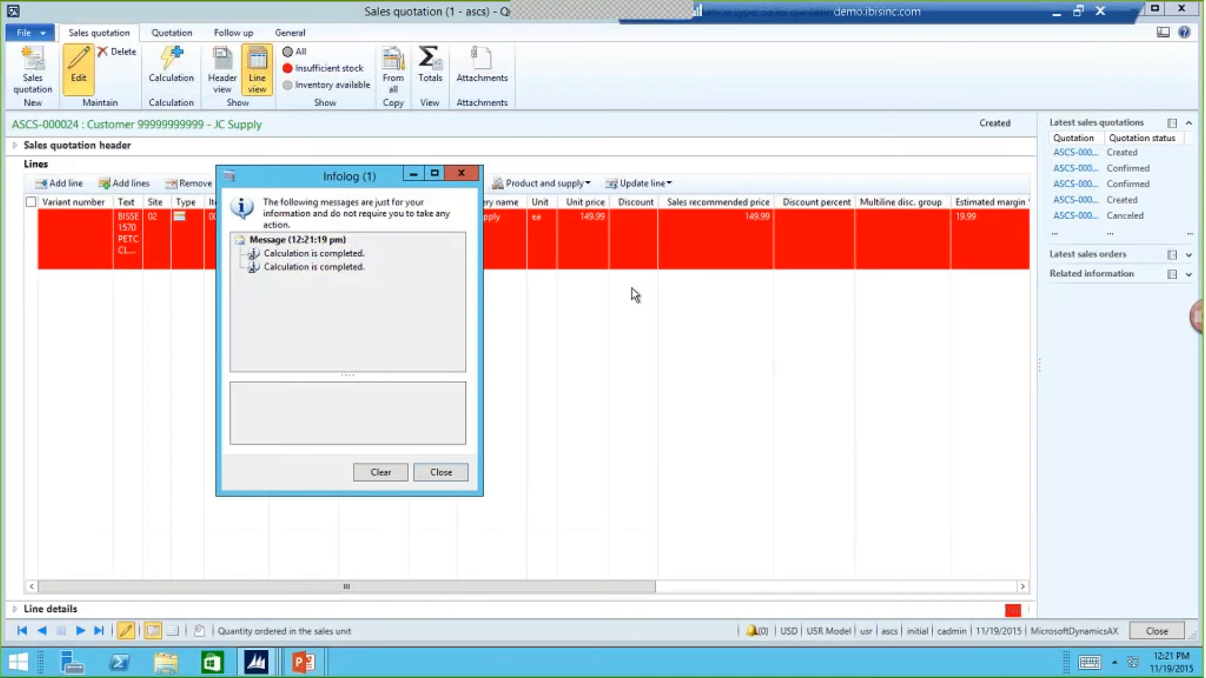
- Dismiss the calculation message and send the JC Supply quotation without printing it, using the default send settings
left_click(441, 471)
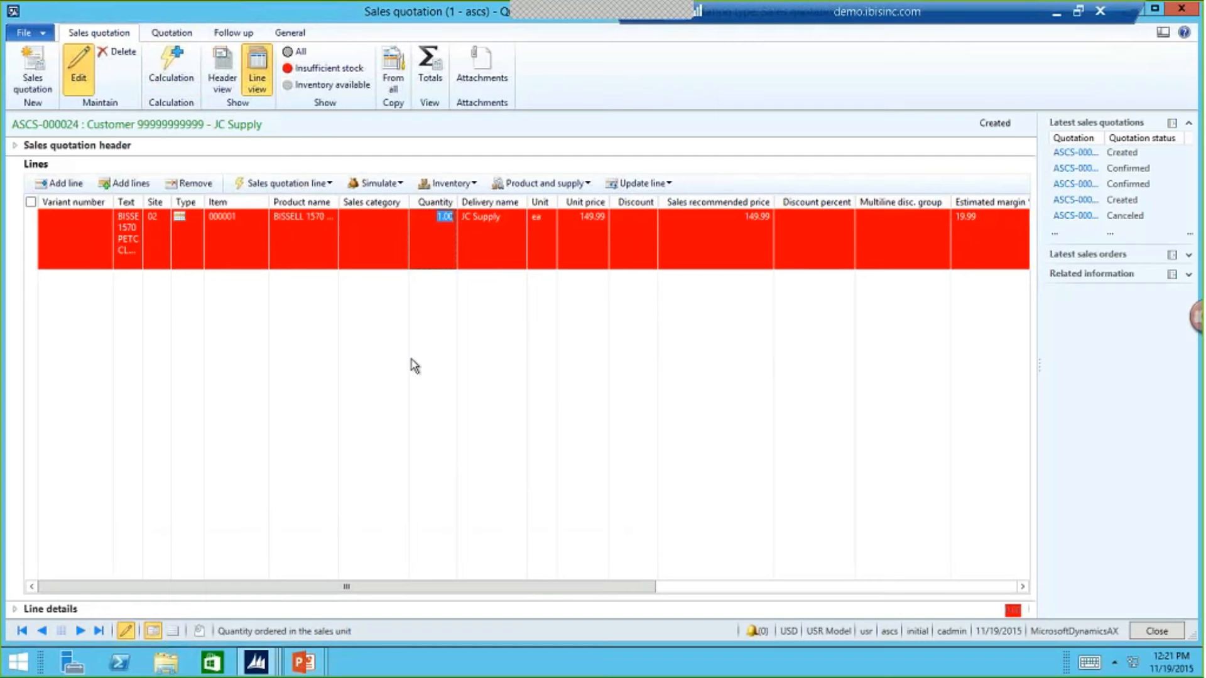
left_click(172, 32)
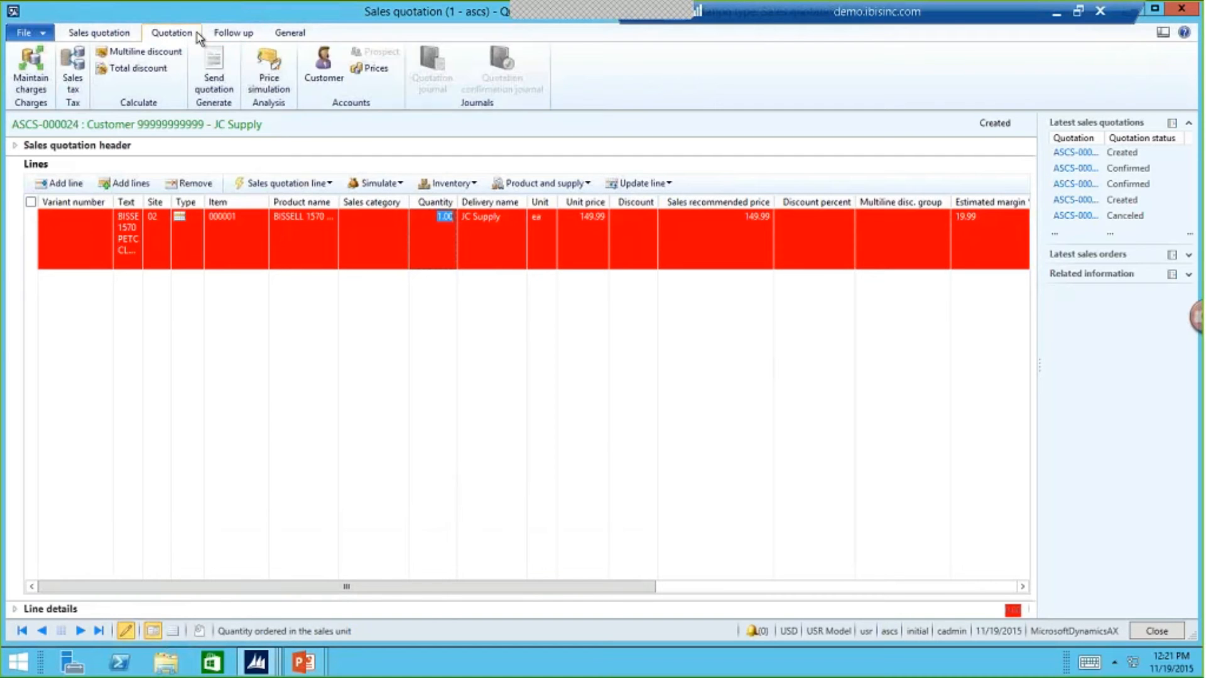
left_click(214, 69)
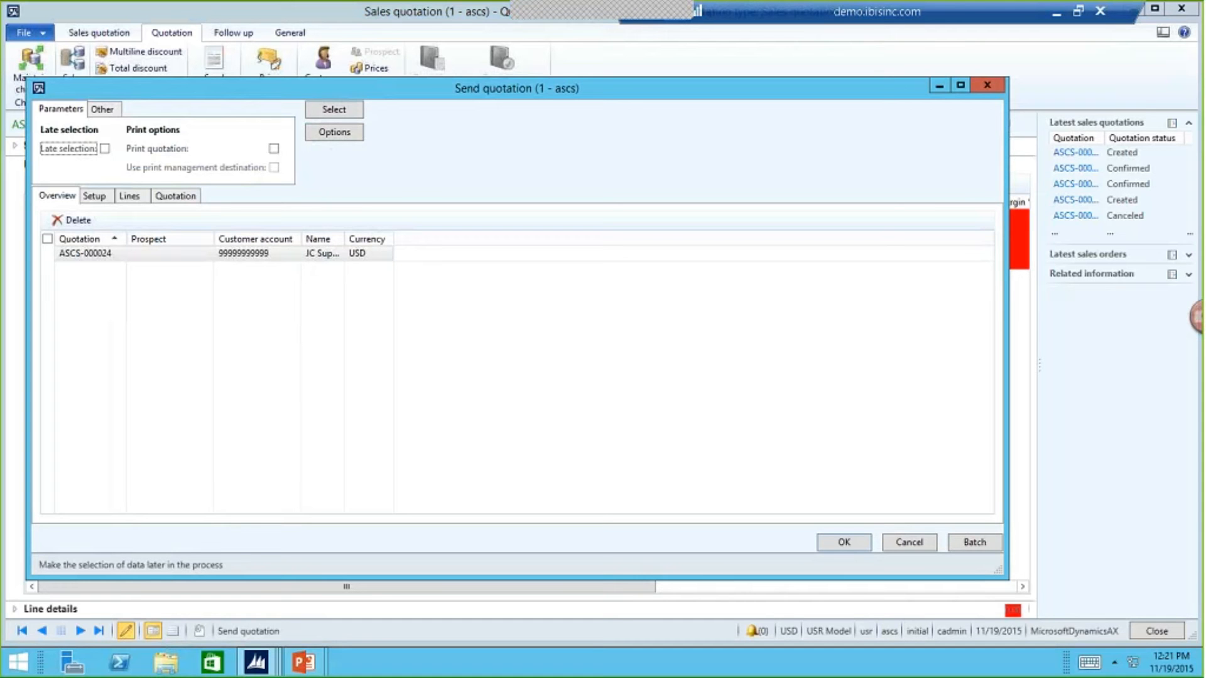
left_click(842, 541)
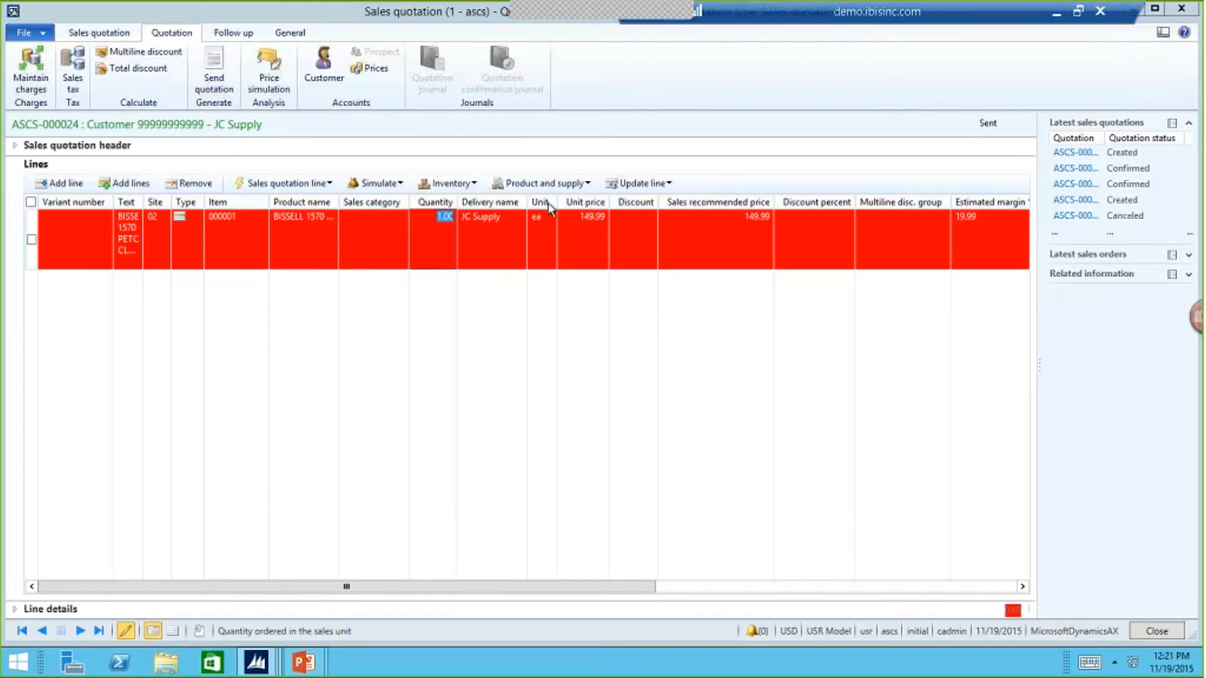
left_click(356, 254)
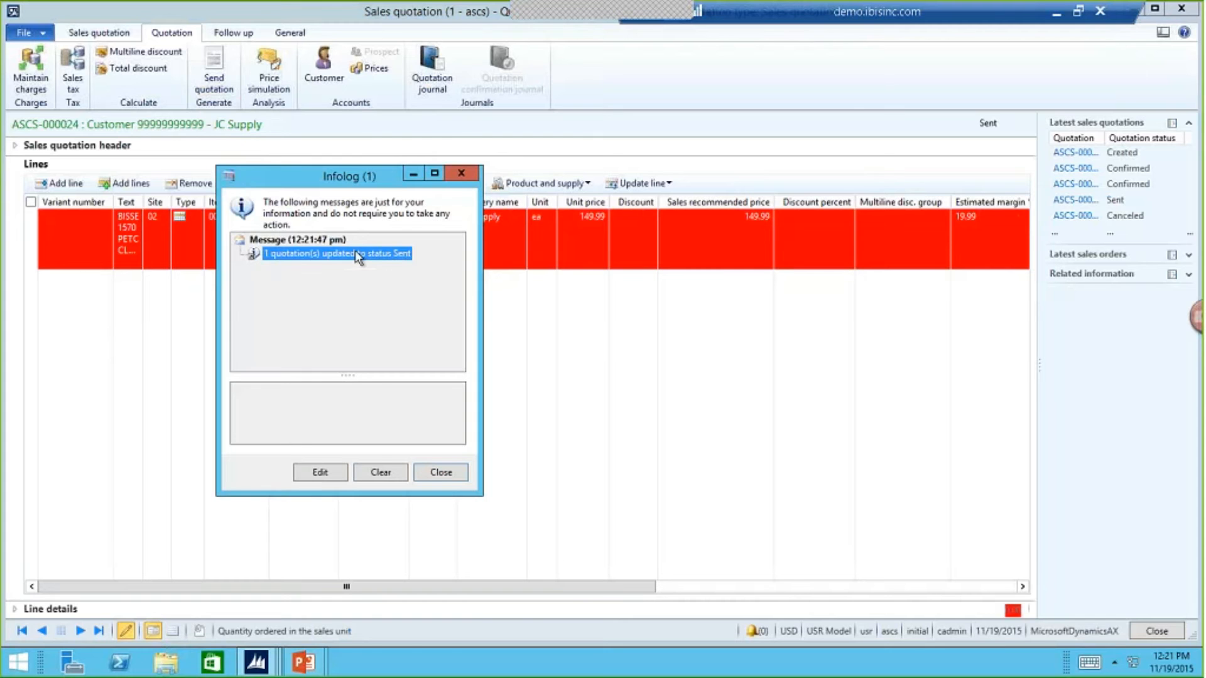
left_click(442, 475)
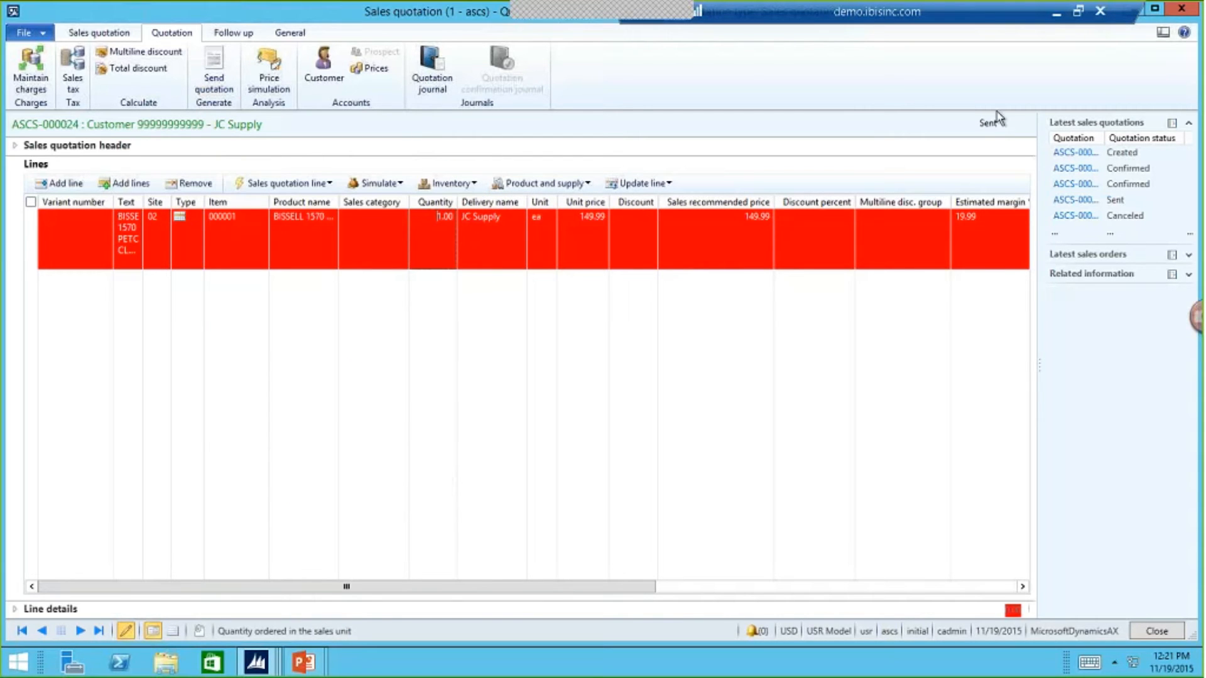
- Confirm the JC Supply quotation, updating the associated opportunity record with the reason CONFIRMED
left_click(235, 35)
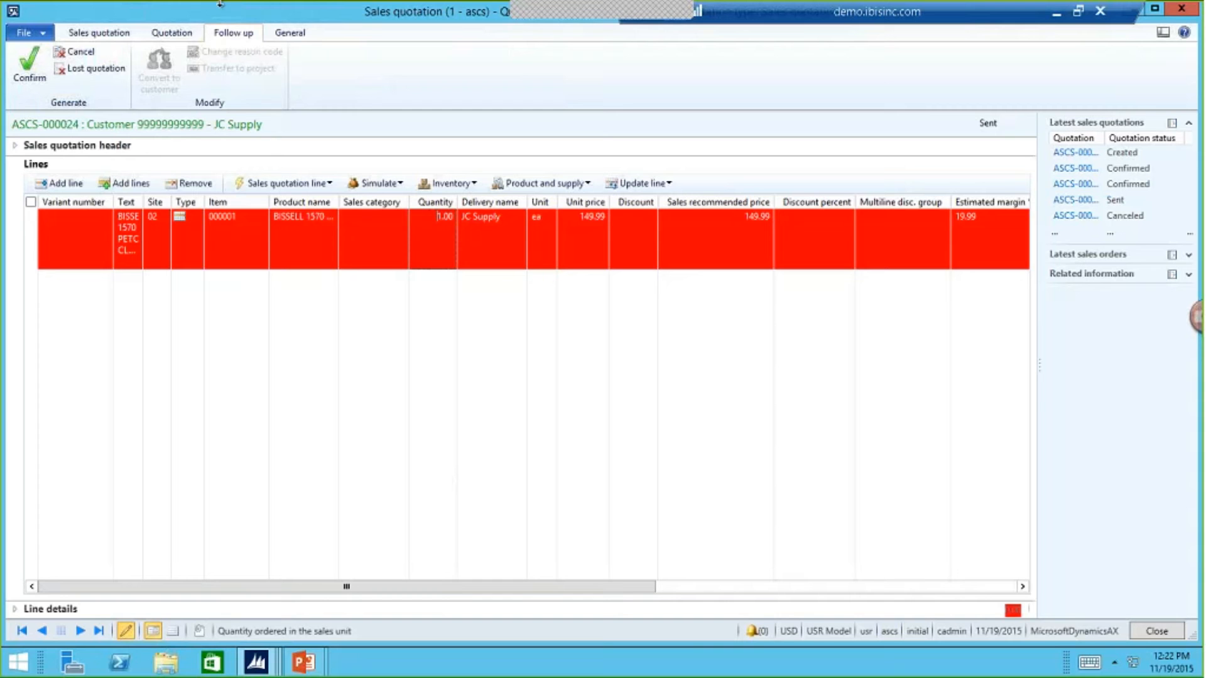
left_click(32, 69)
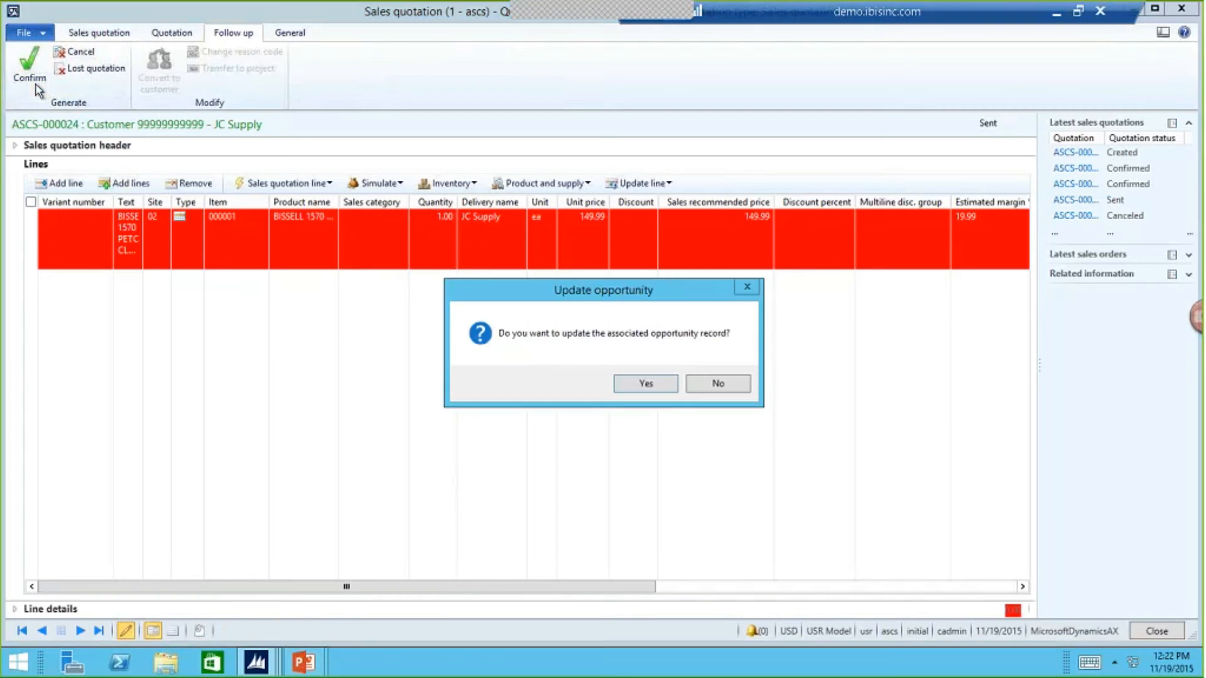
left_click(621, 387)
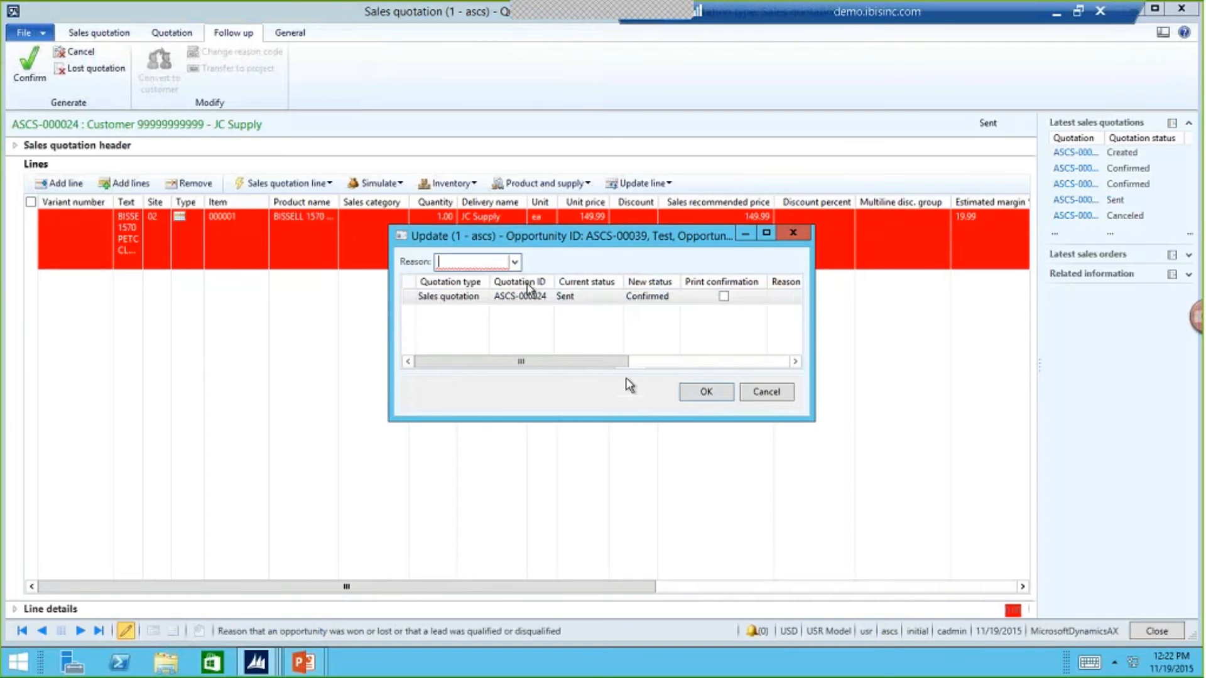
left_click_drag(806, 419, 934, 547)
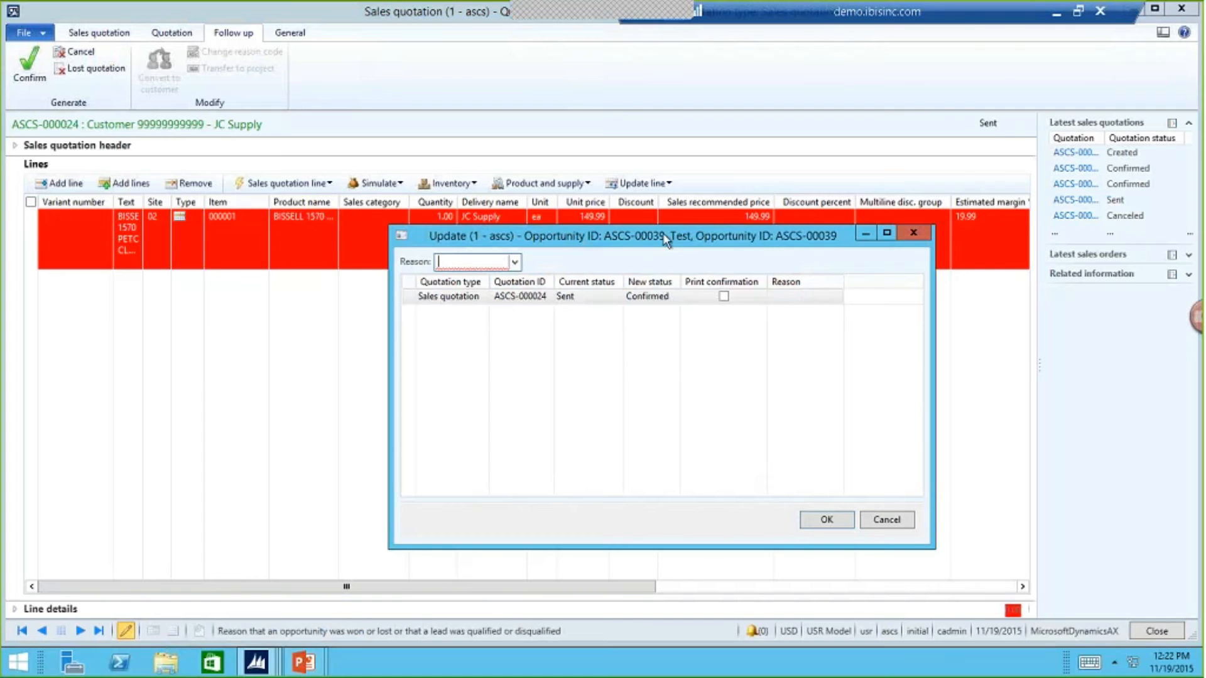
left_click(515, 262)
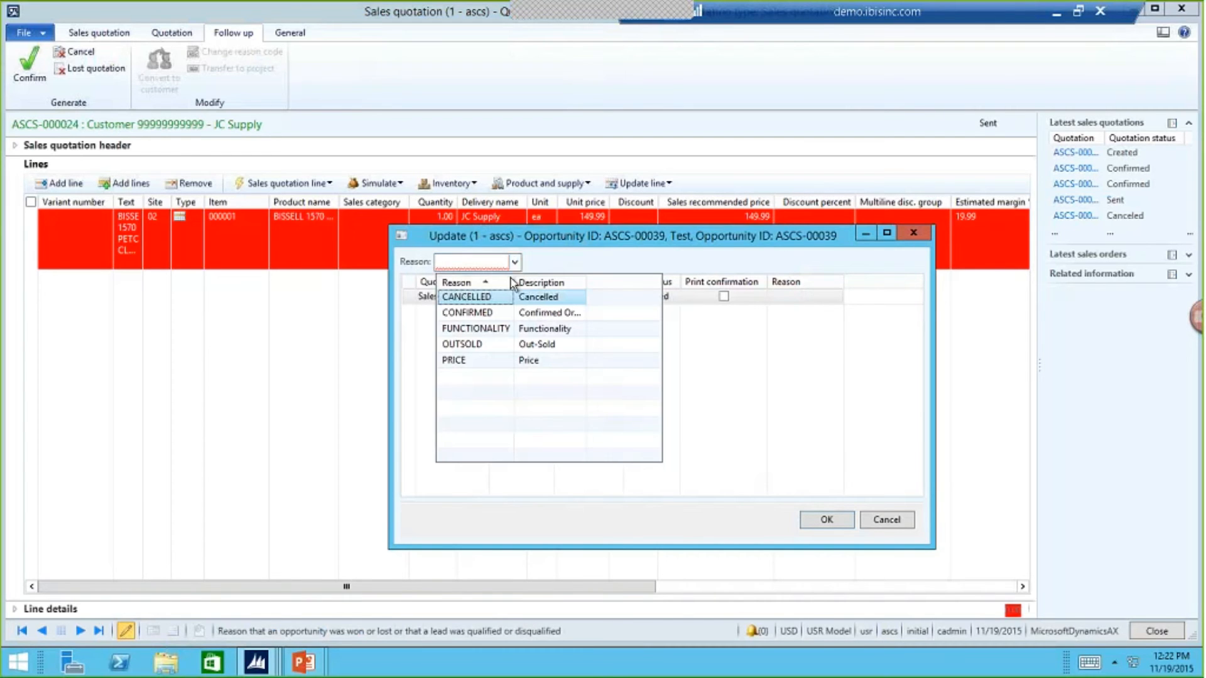
left_click(492, 313)
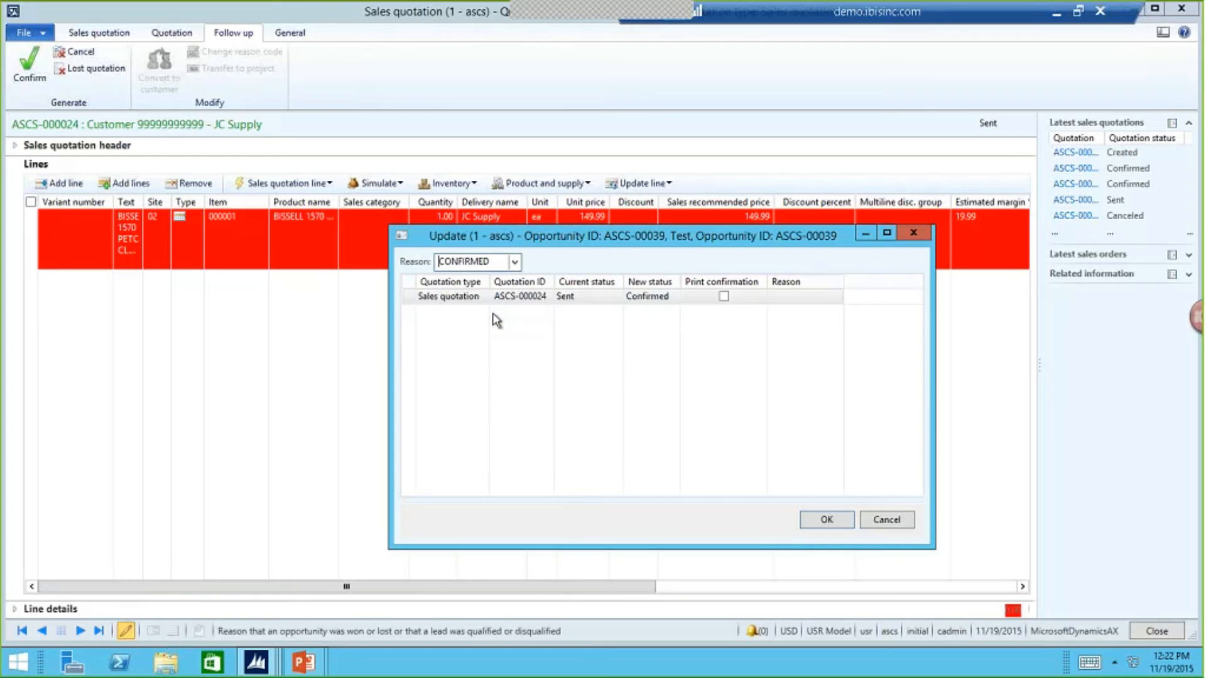
left_click(824, 521)
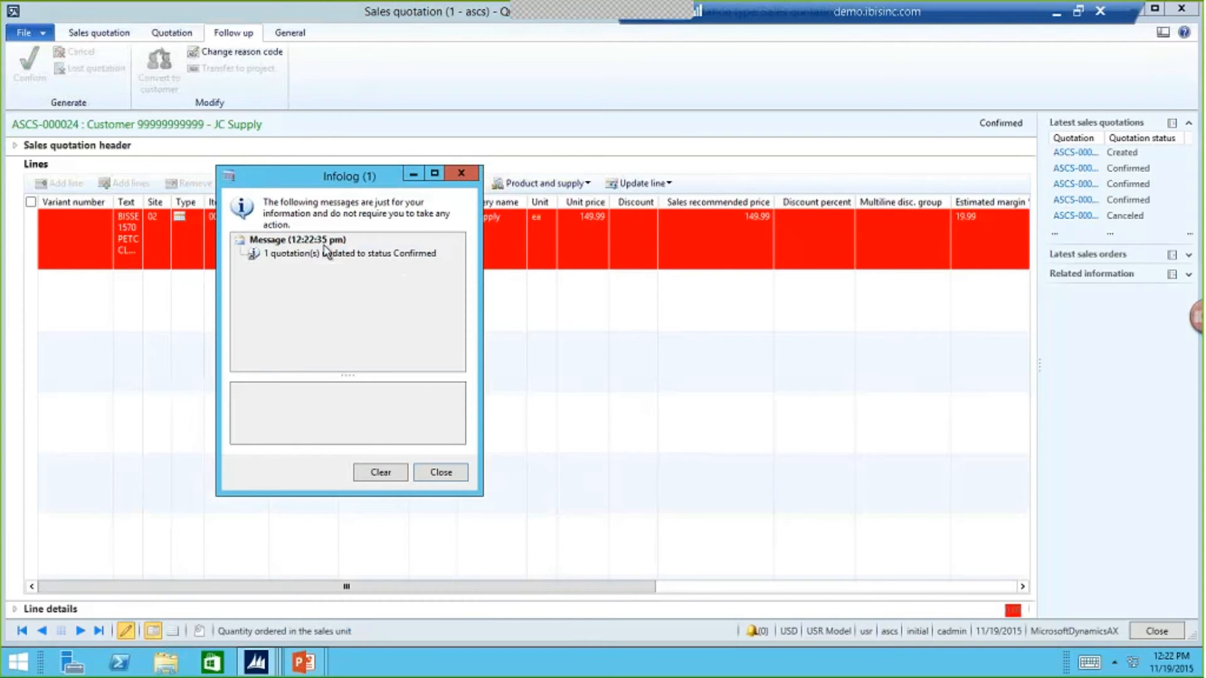
left_click(449, 478)
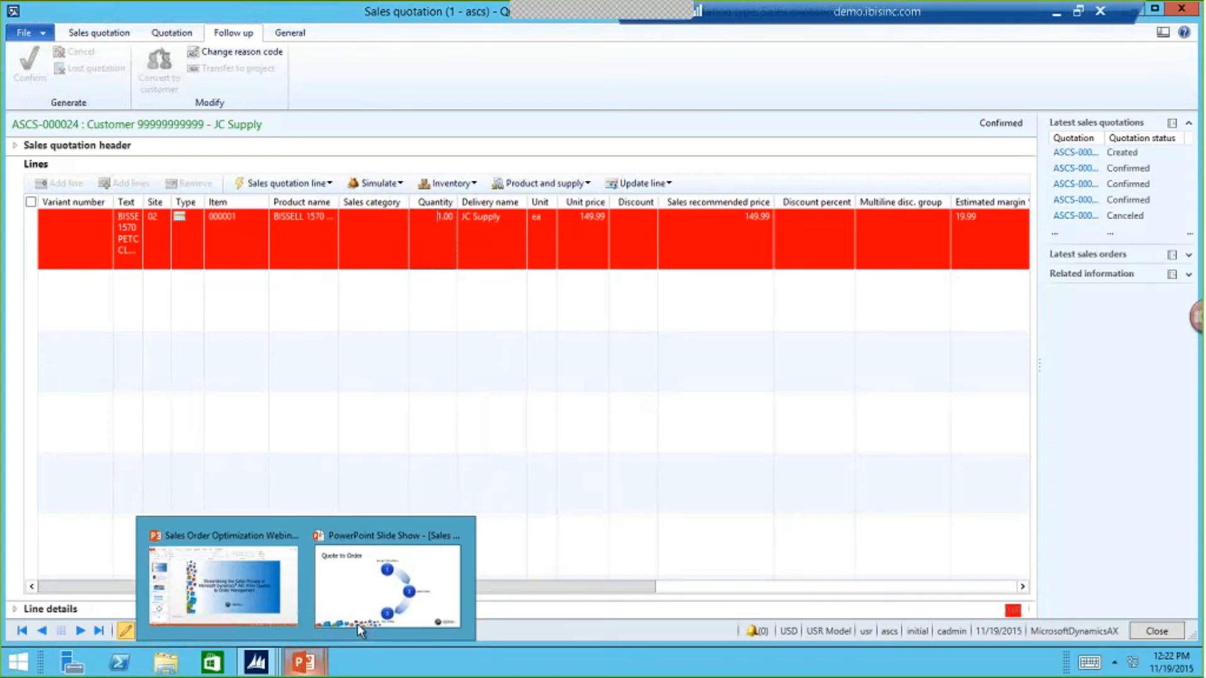
- Review the Trade Show opportunity's available actions and close its window, returning to the confirmed quotation
mouse_move(256, 663)
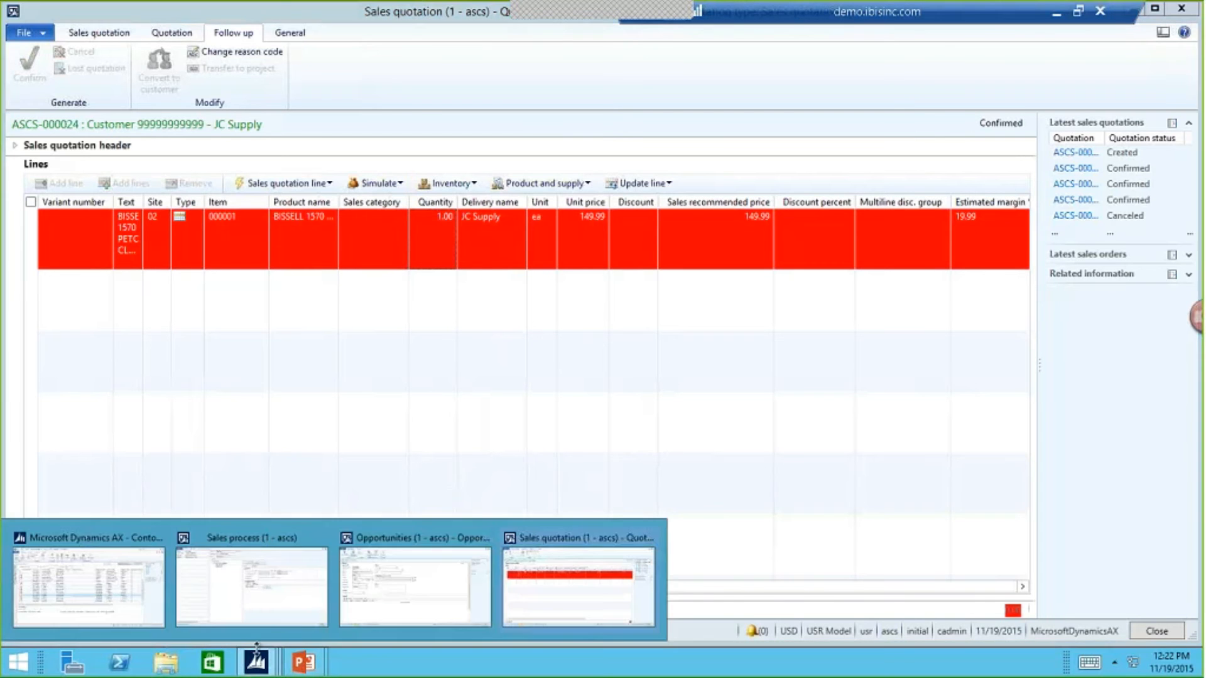
left_click(398, 605)
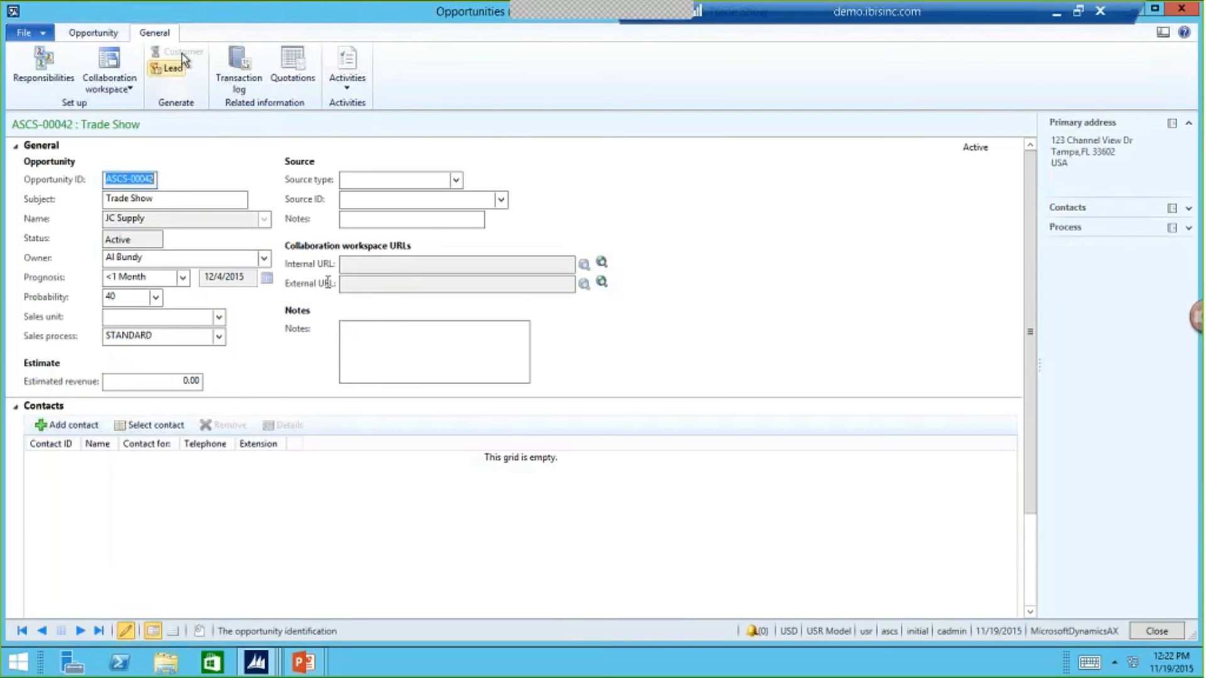
left_click(113, 35)
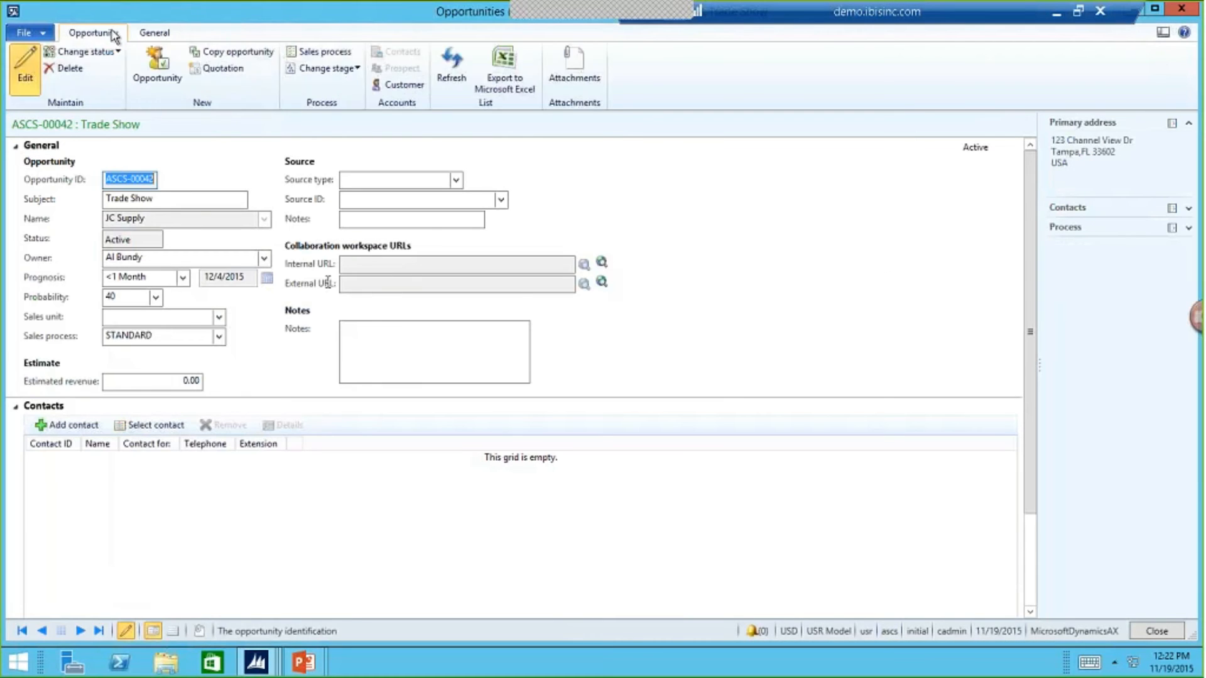
double_click(358, 23)
left_click(1181, 92)
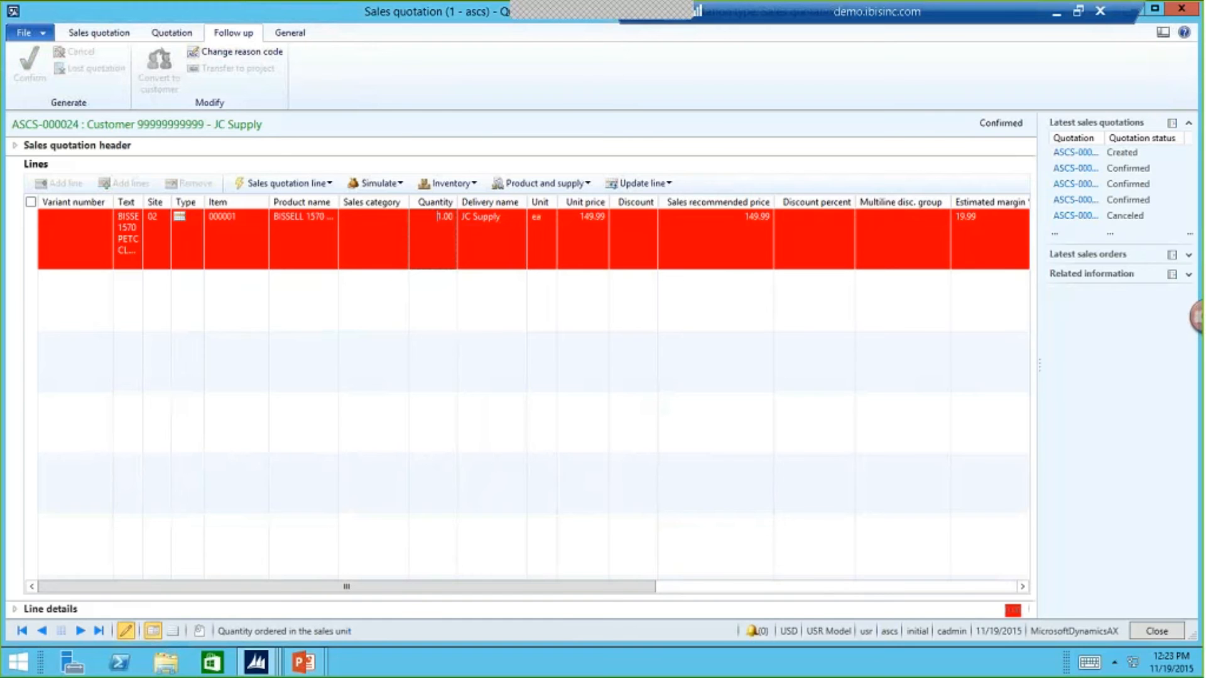
- Close the confirmed JC Supply quotation and open its related sales order from the quotation list
left_click(1156, 631)
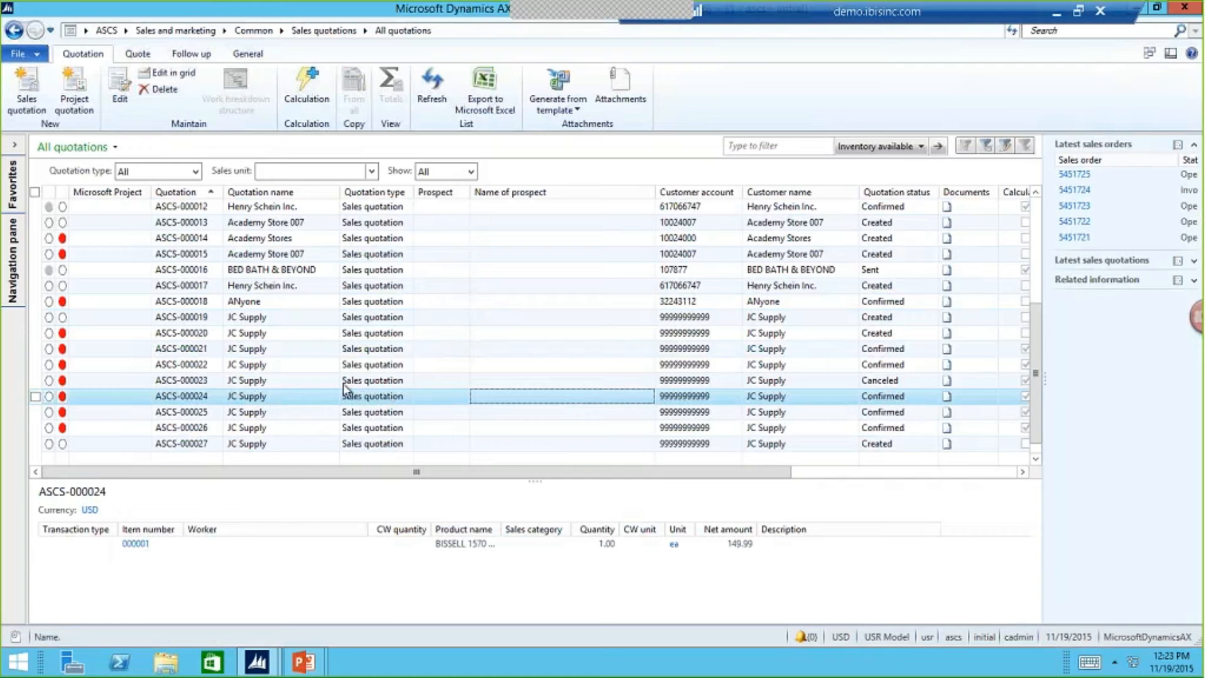
left_click(260, 53)
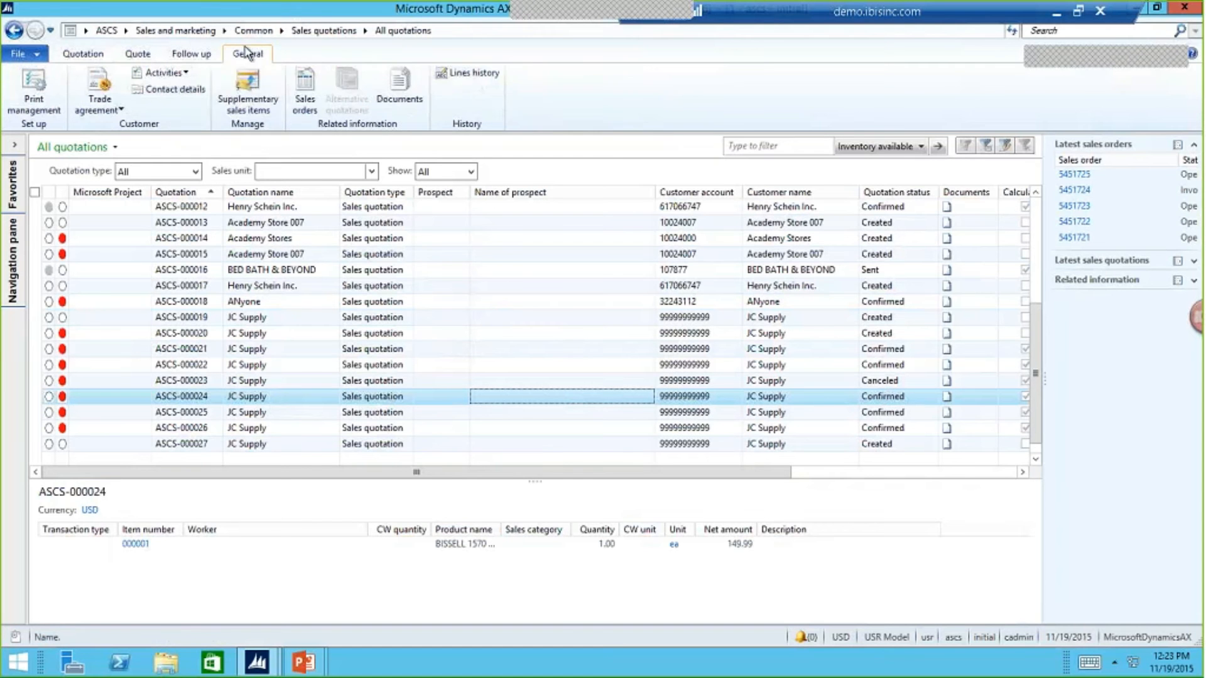
left_click(305, 103)
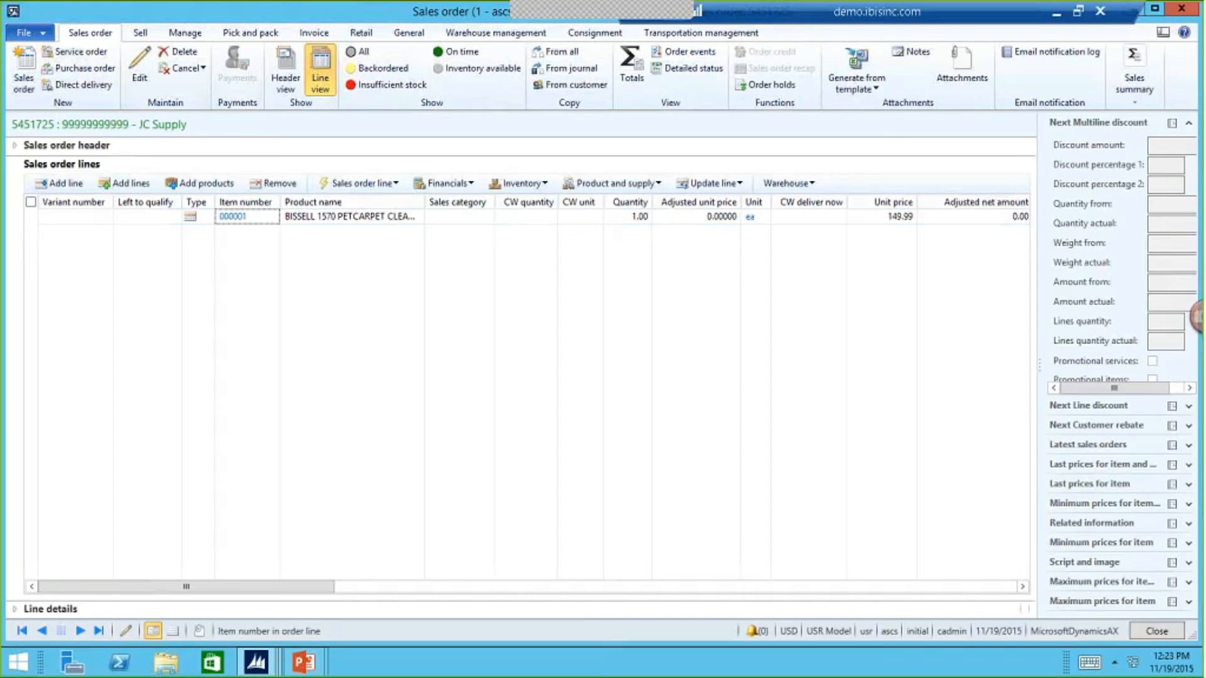
- Switch to the PowerPoint slide show and advance past Quote to Order to the Order to Cash Lifecycle process-flow slide
key("alt+Tab")
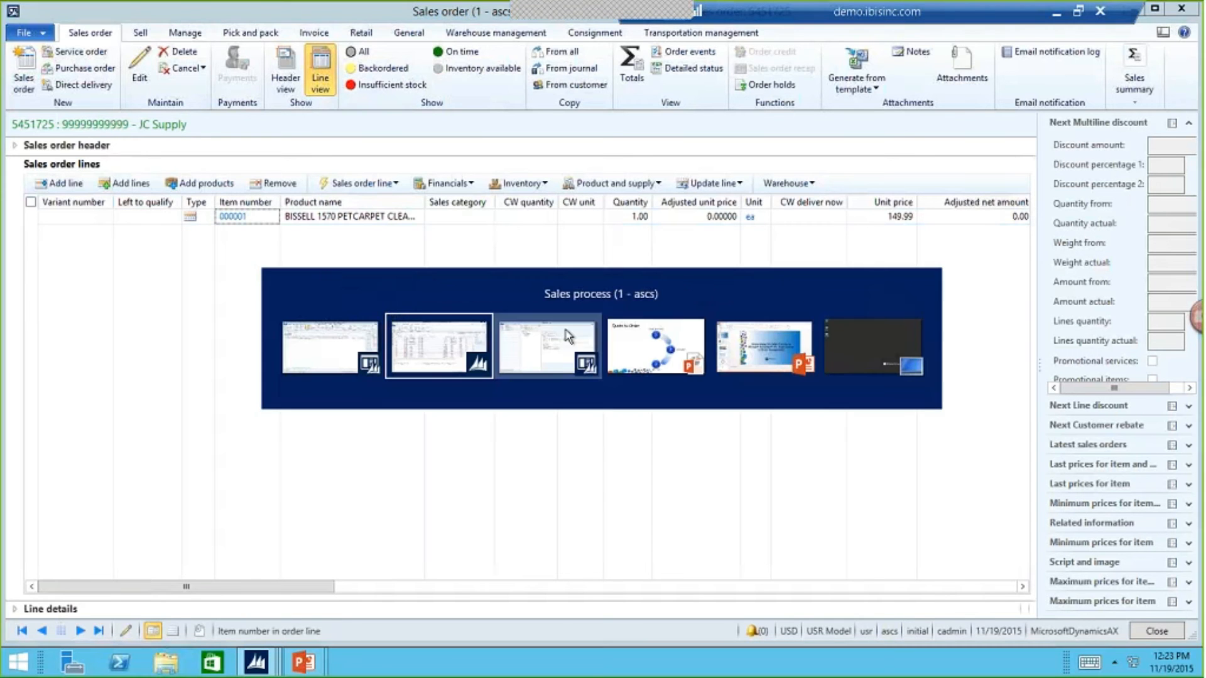
key("alt+Tab")
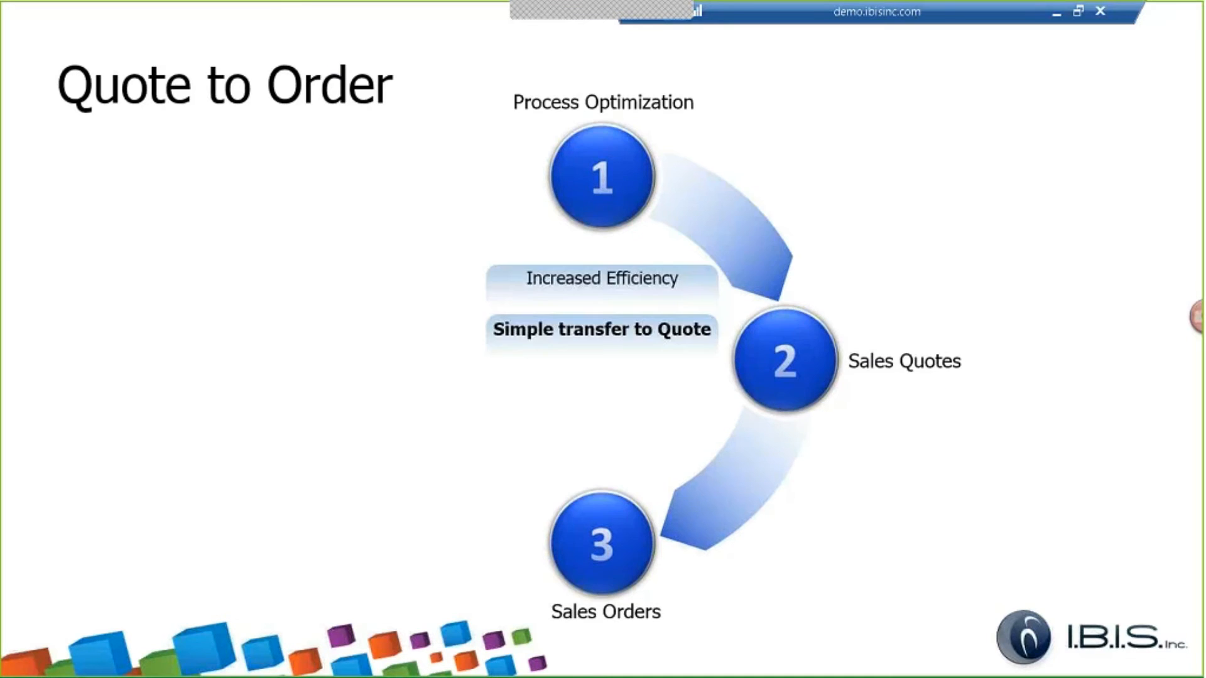
key("Right")
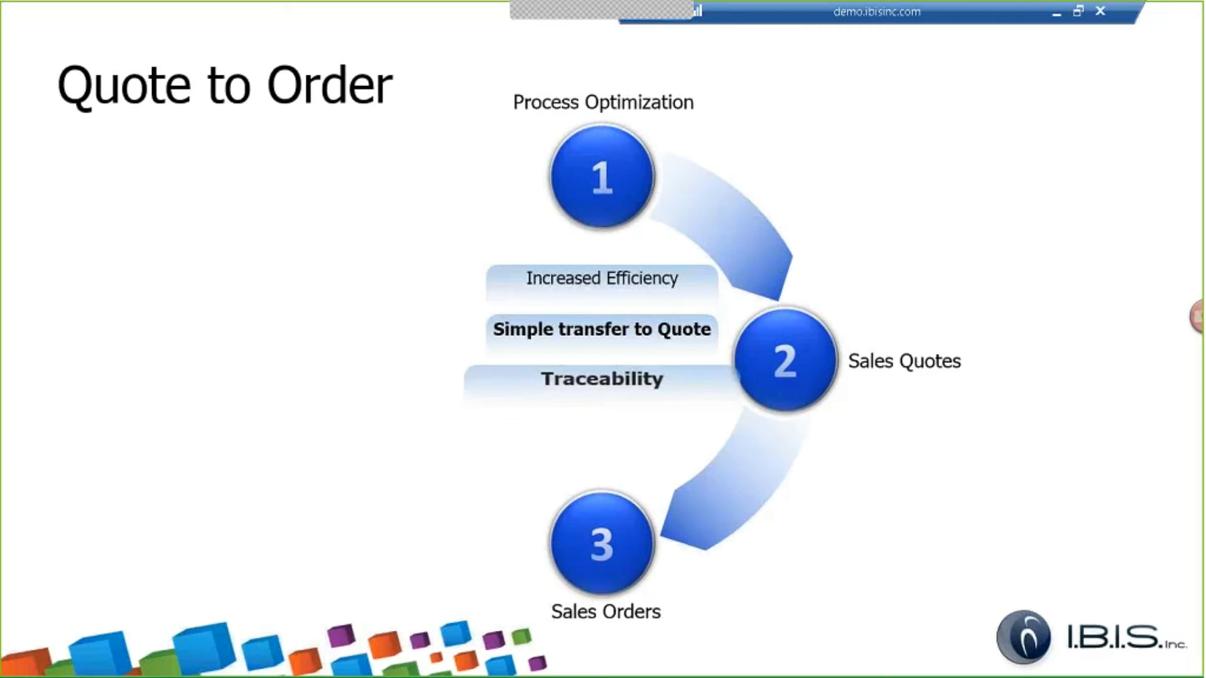
key("Right")
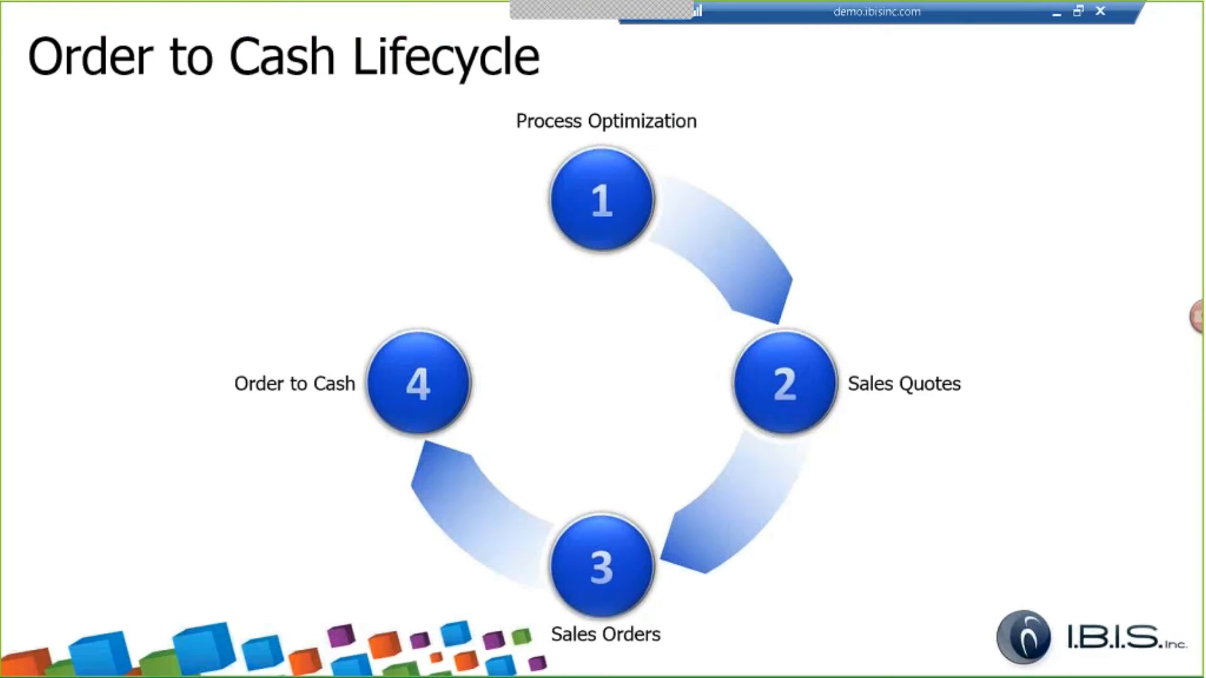
key("Right")
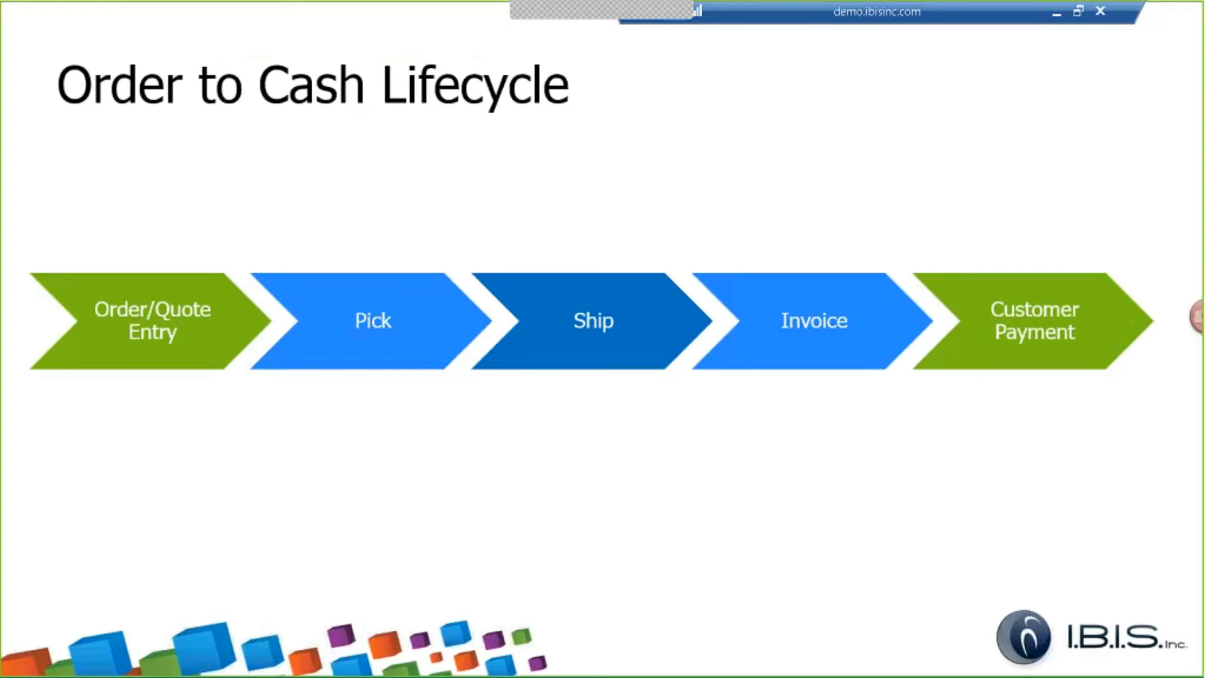
- Return to the JC Supply sales order in Dynamics AX and post its sales order confirmation without printing
key("alt+Tab")
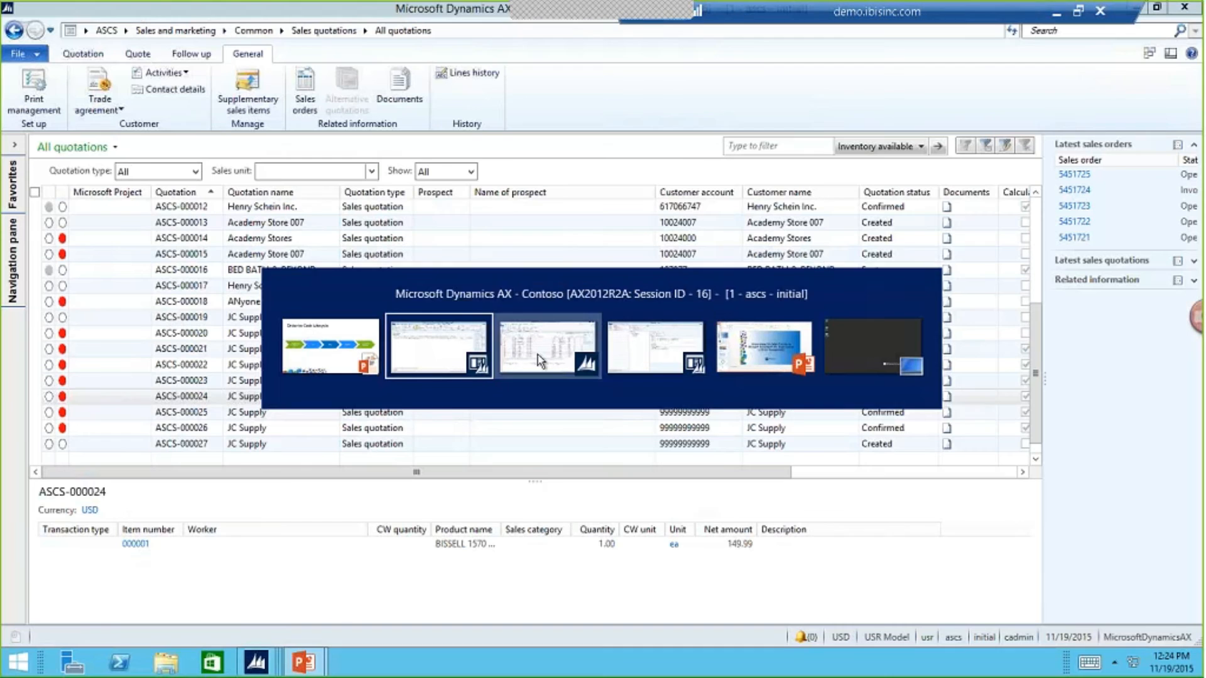
left_click(538, 359)
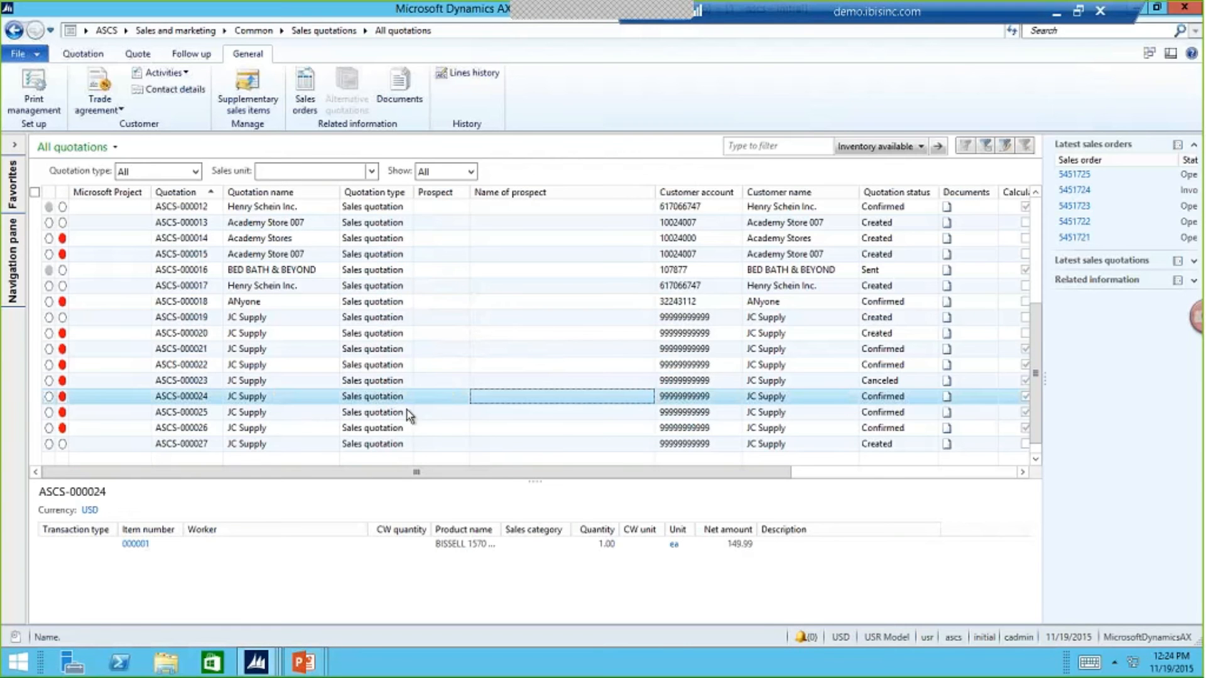
mouse_move(256, 662)
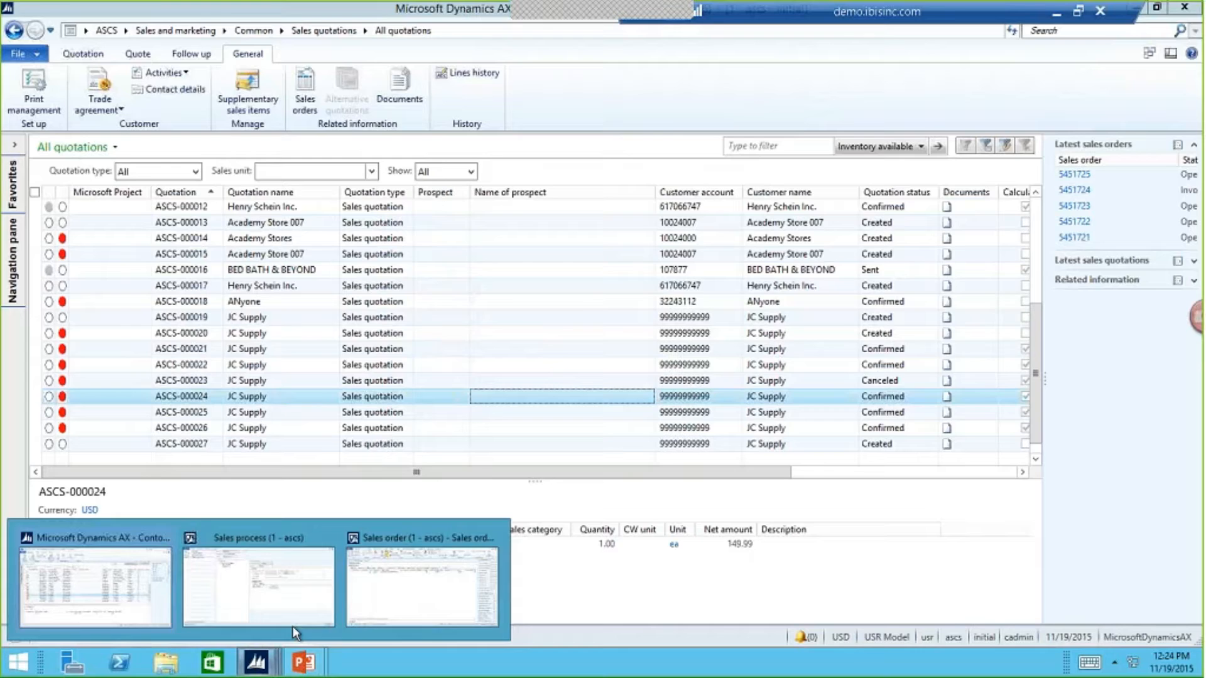
left_click(419, 597)
left_click(150, 33)
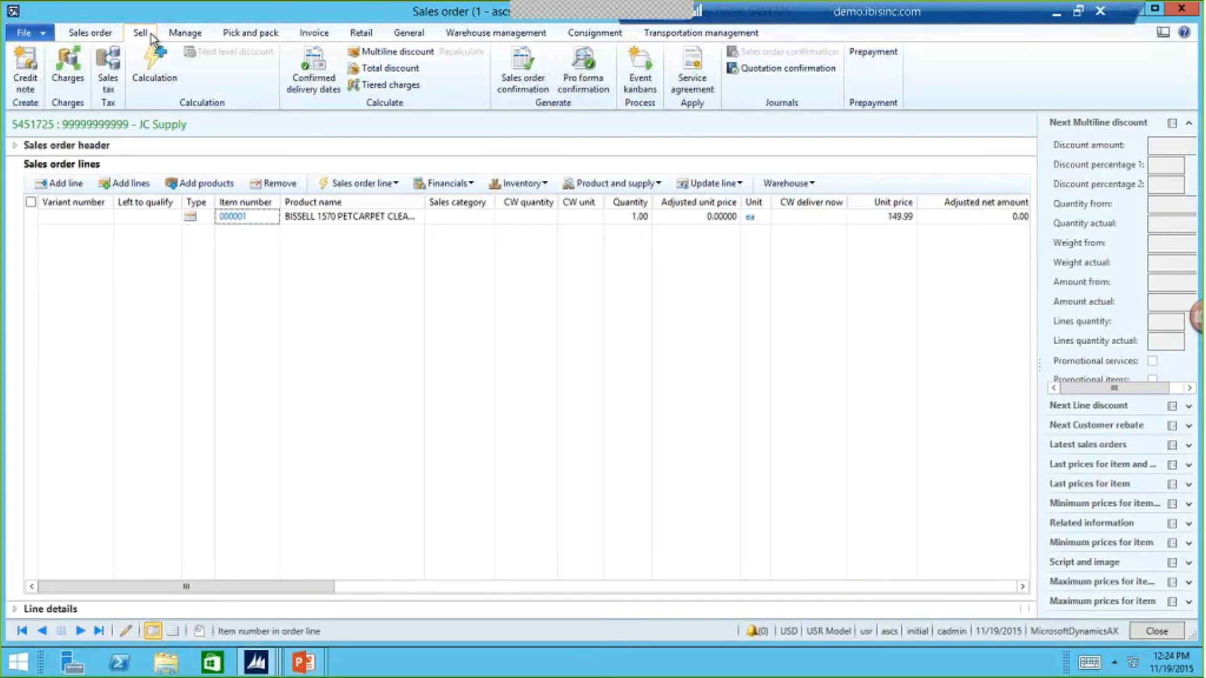
left_click(524, 70)
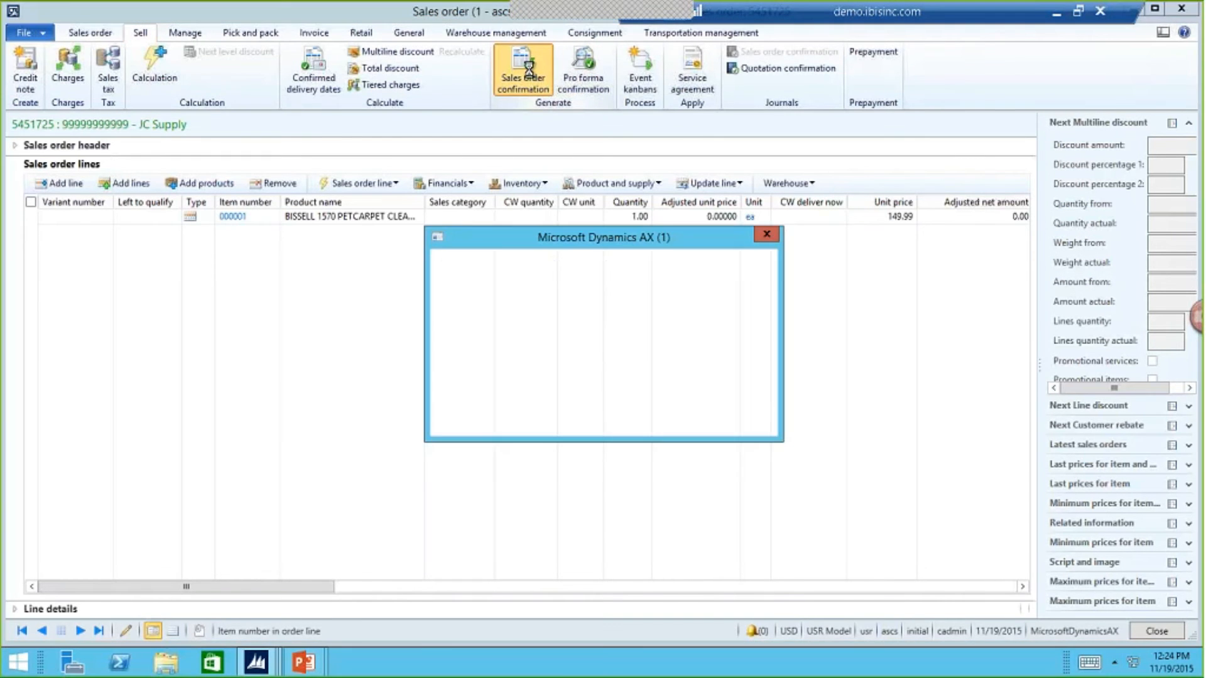
left_click(677, 418)
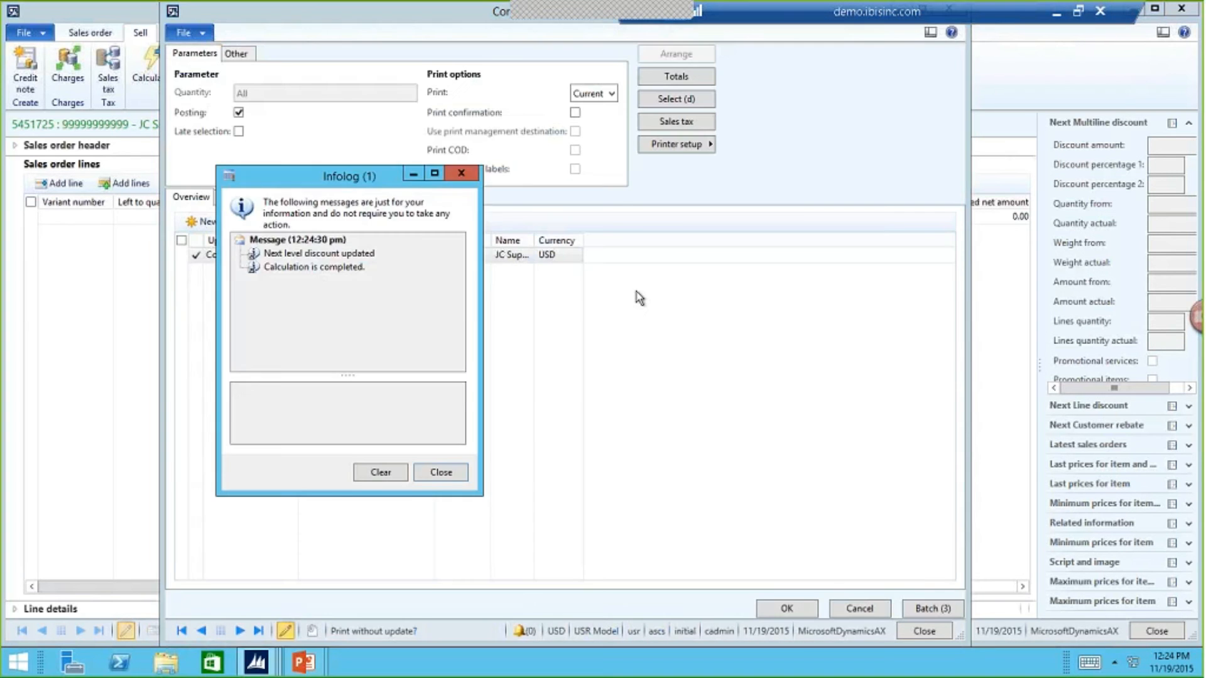
left_click(515, 220)
left_click(782, 608)
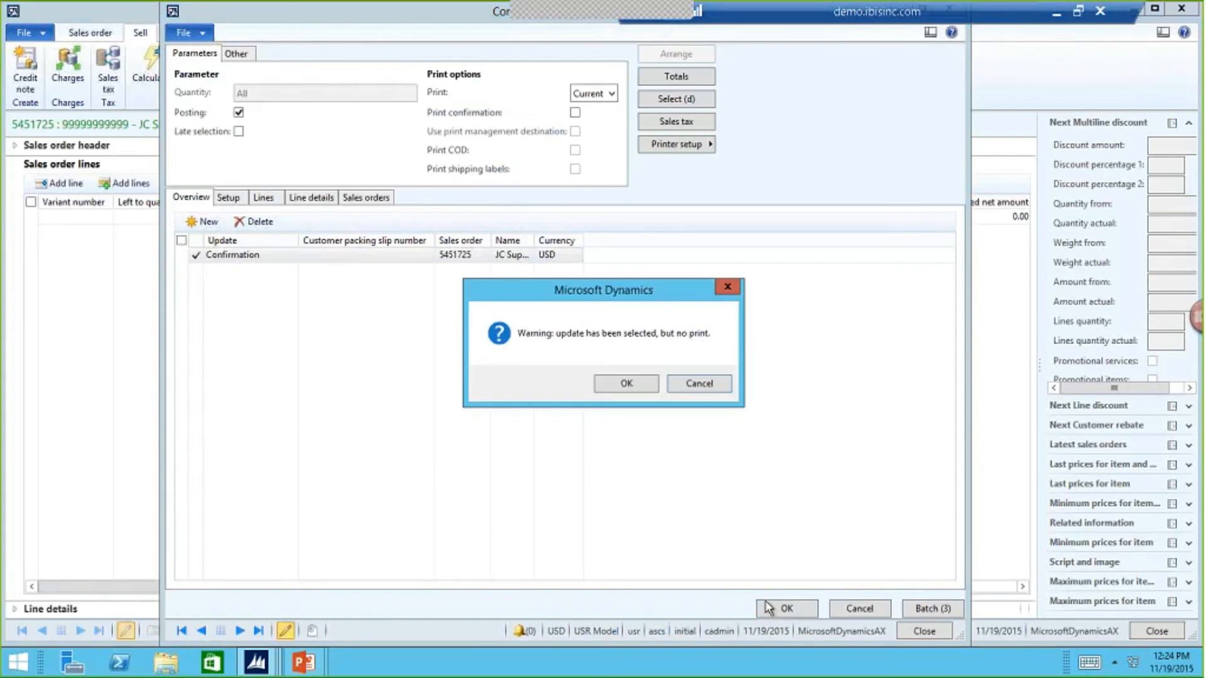
left_click(630, 384)
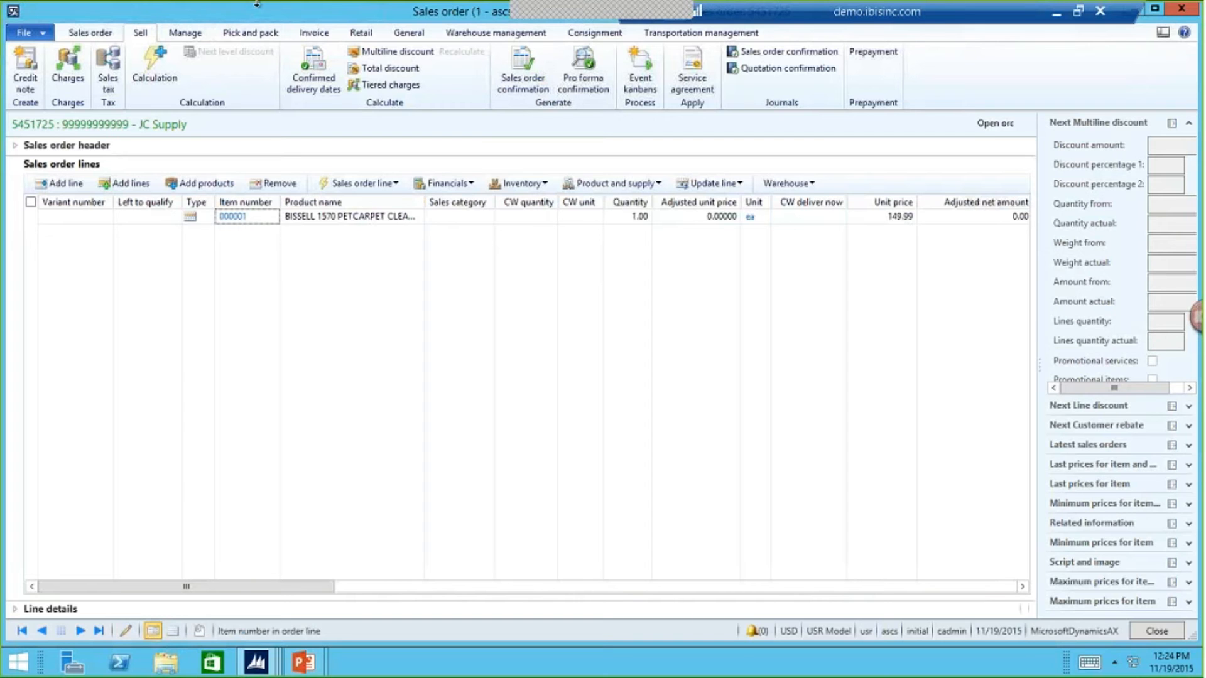
- Open packing slip posting for the JC Supply sales order and review its setup, lines, line details and sales orders
left_click(261, 35)
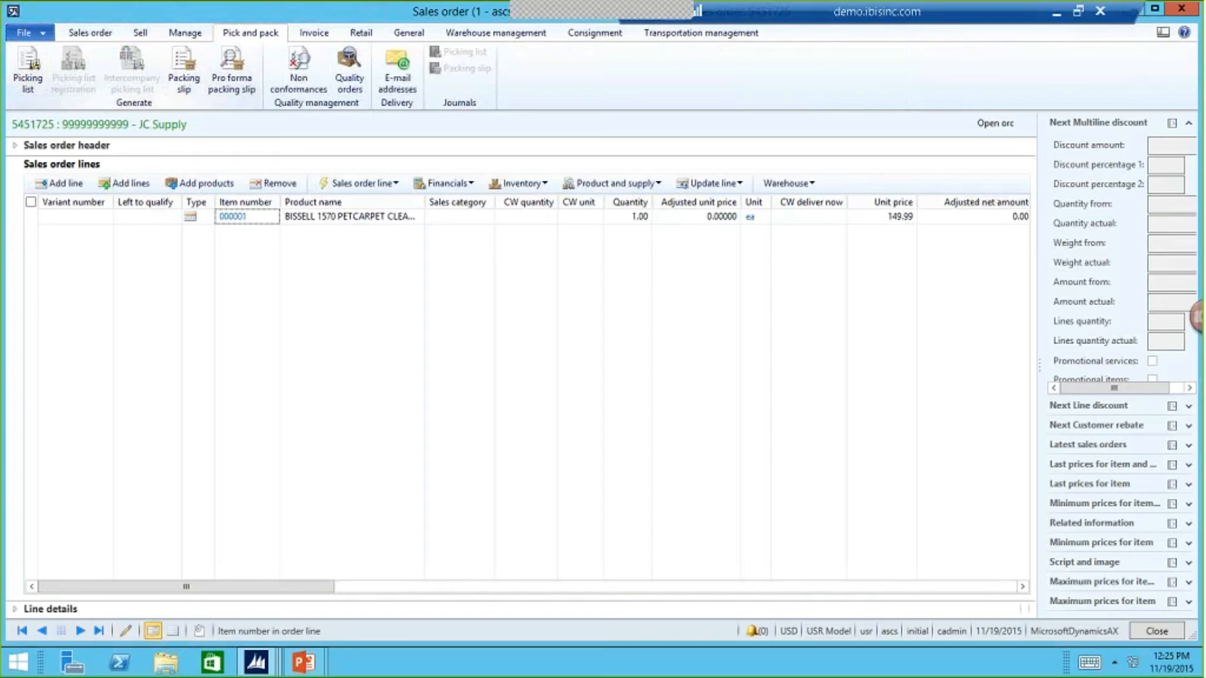
left_click(190, 66)
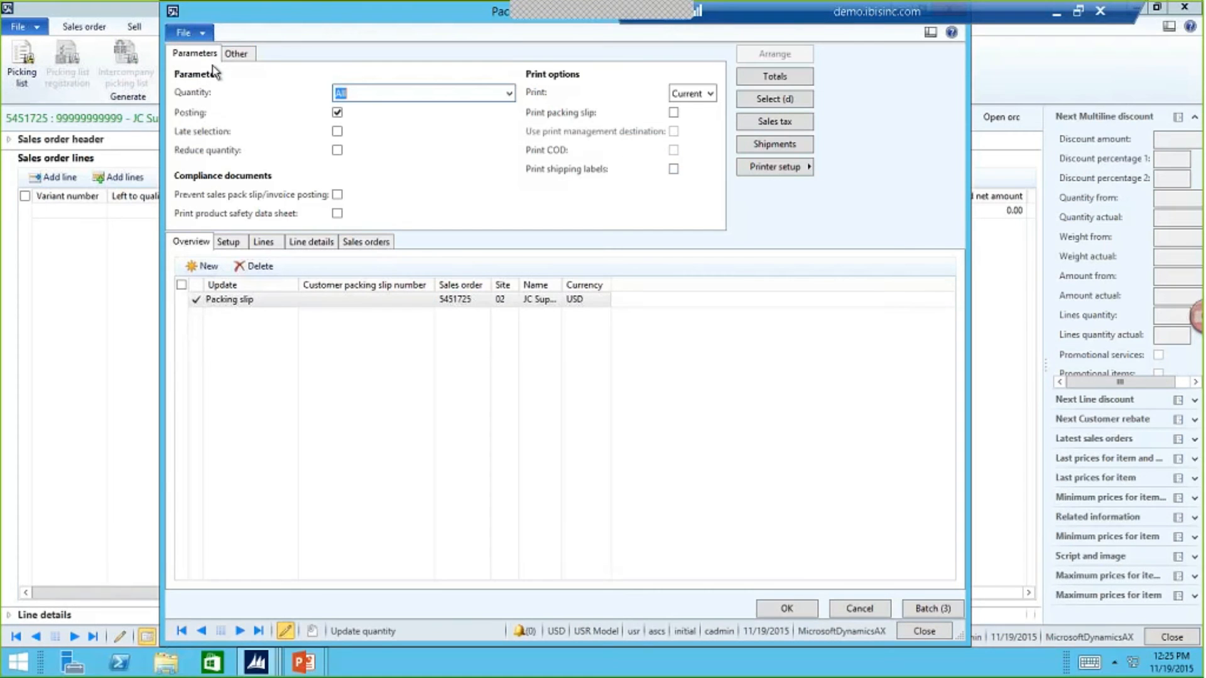
left_click(236, 243)
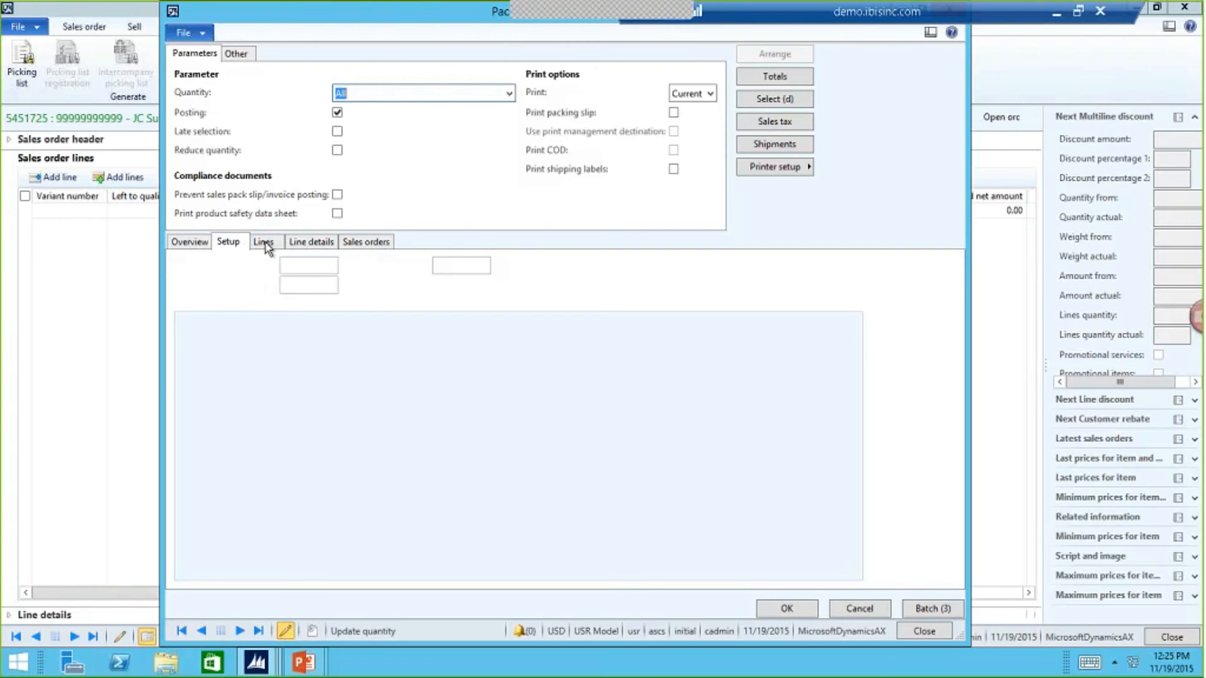
left_click(265, 243)
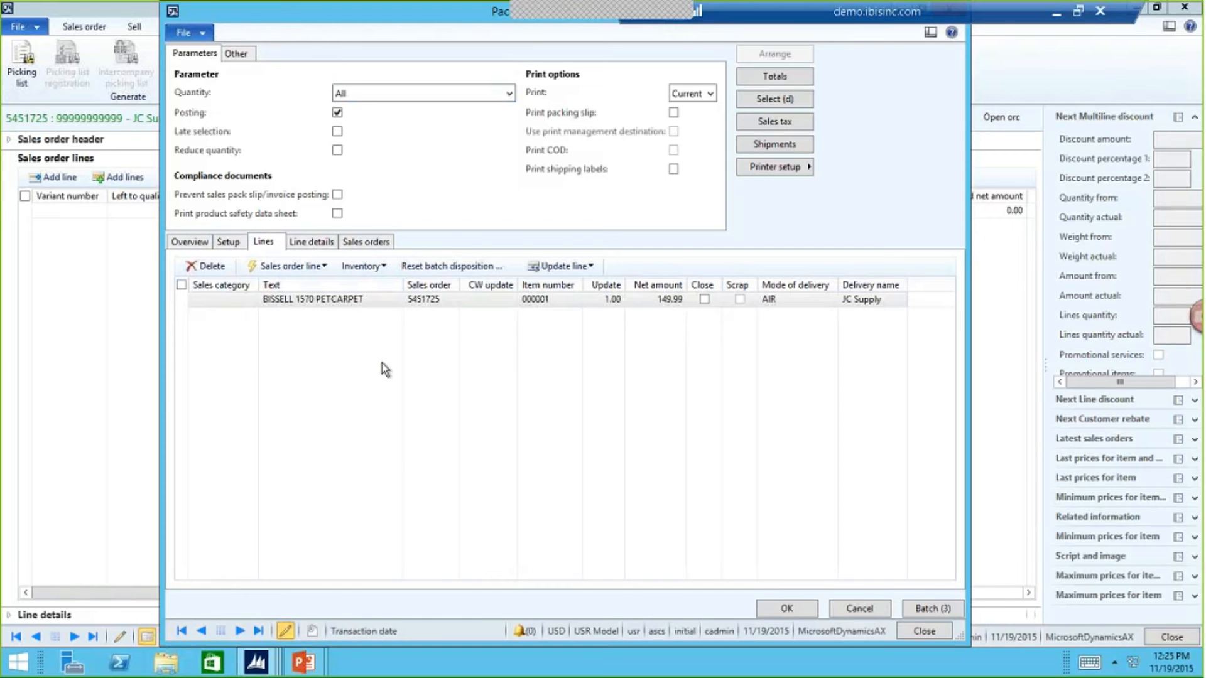
left_click(309, 246)
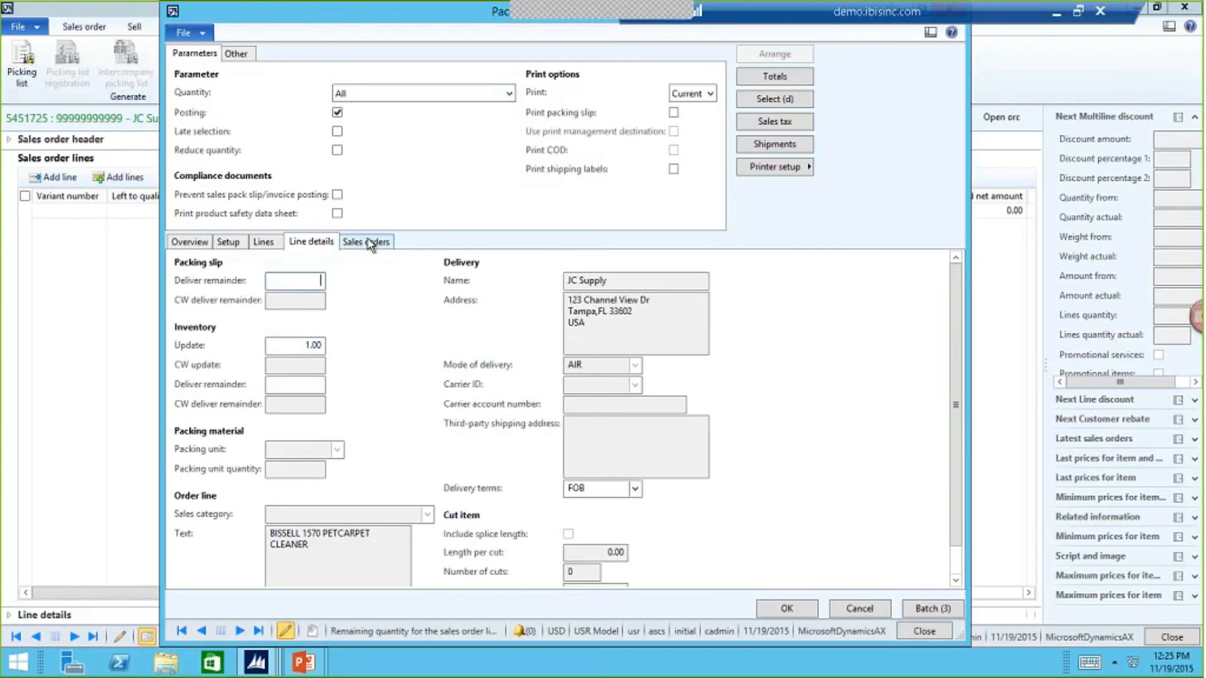
left_click(371, 244)
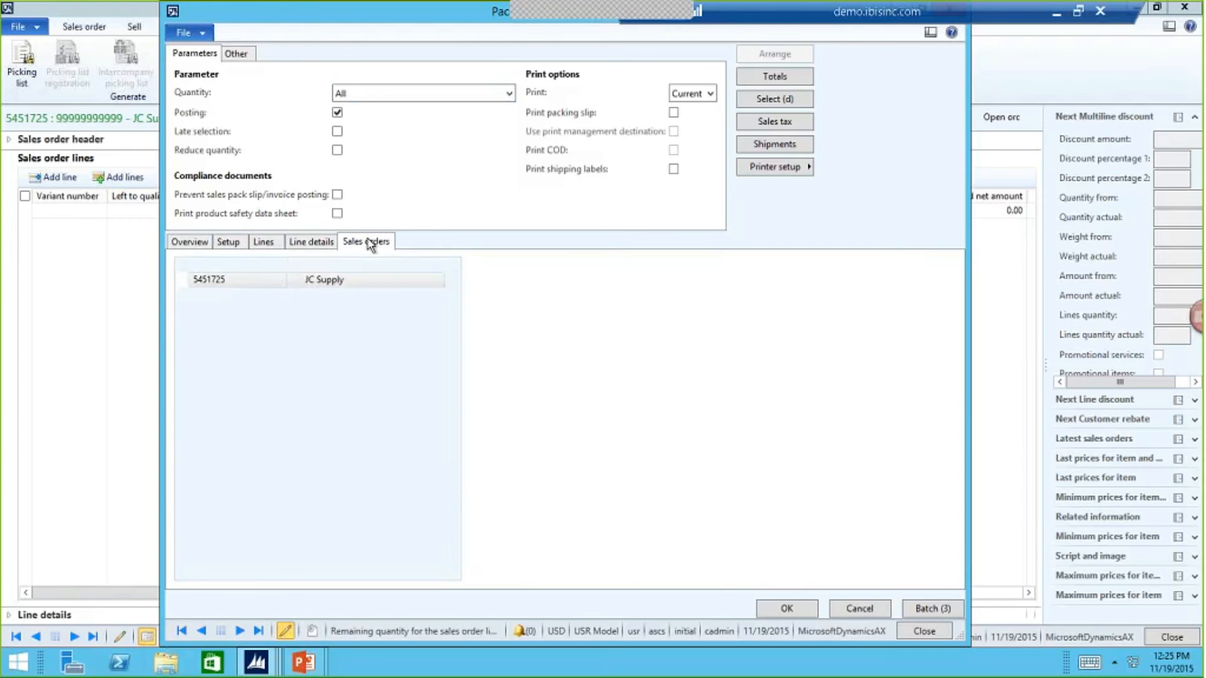
left_click(197, 245)
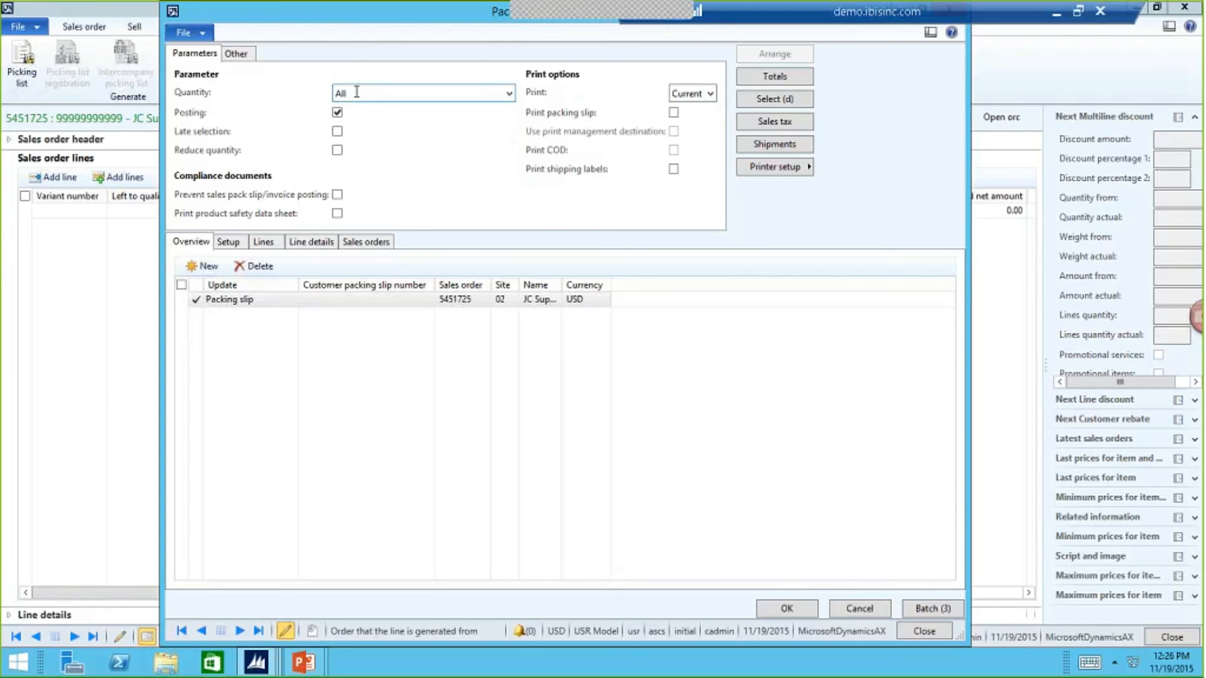
- Try to post the JC Supply packing slip for quantity All without printing, and close the resulting log
left_click(800, 608)
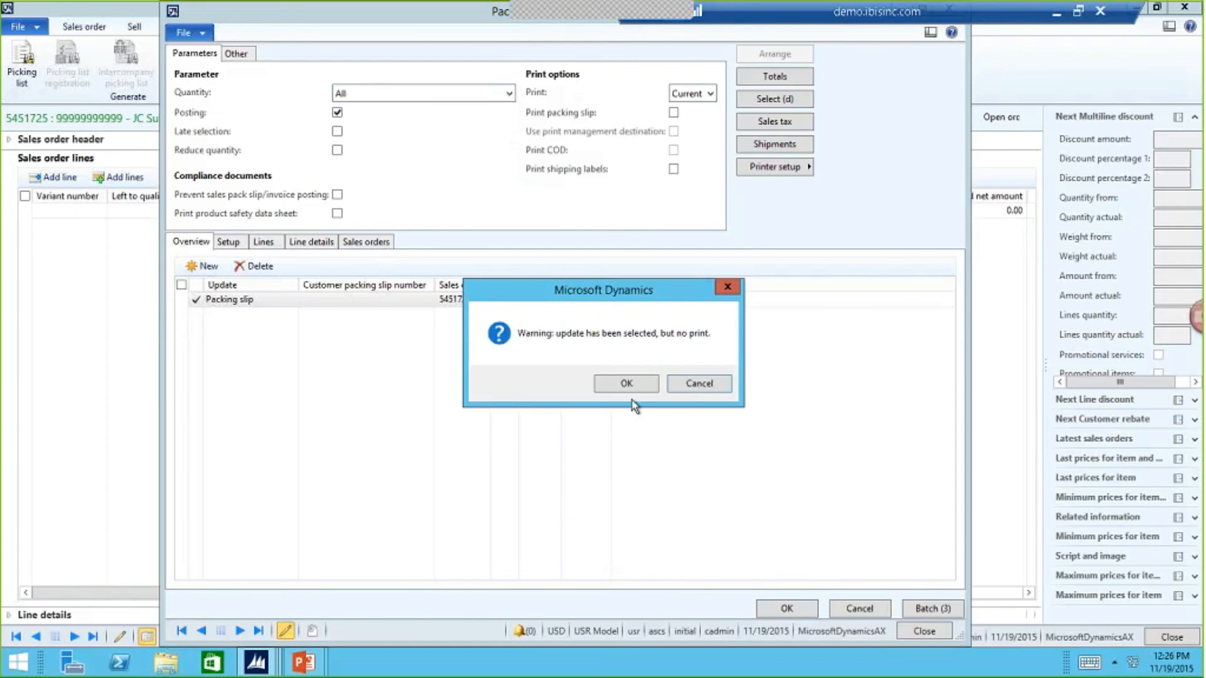
left_click(631, 384)
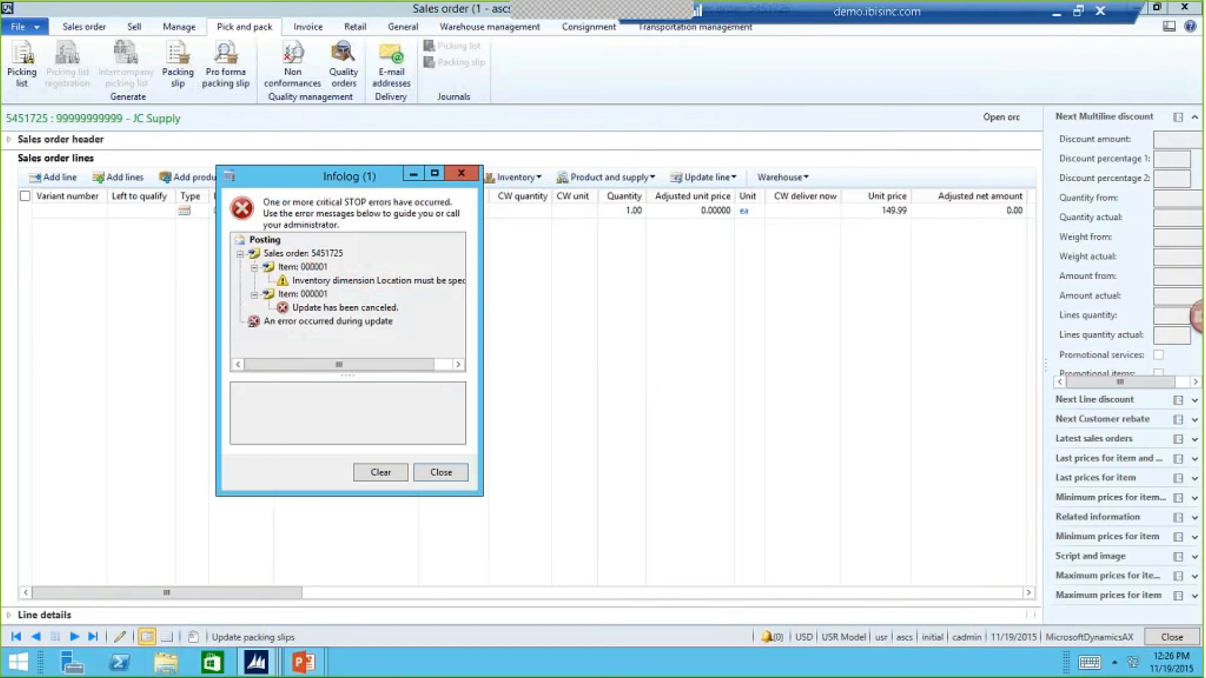
left_click(441, 471)
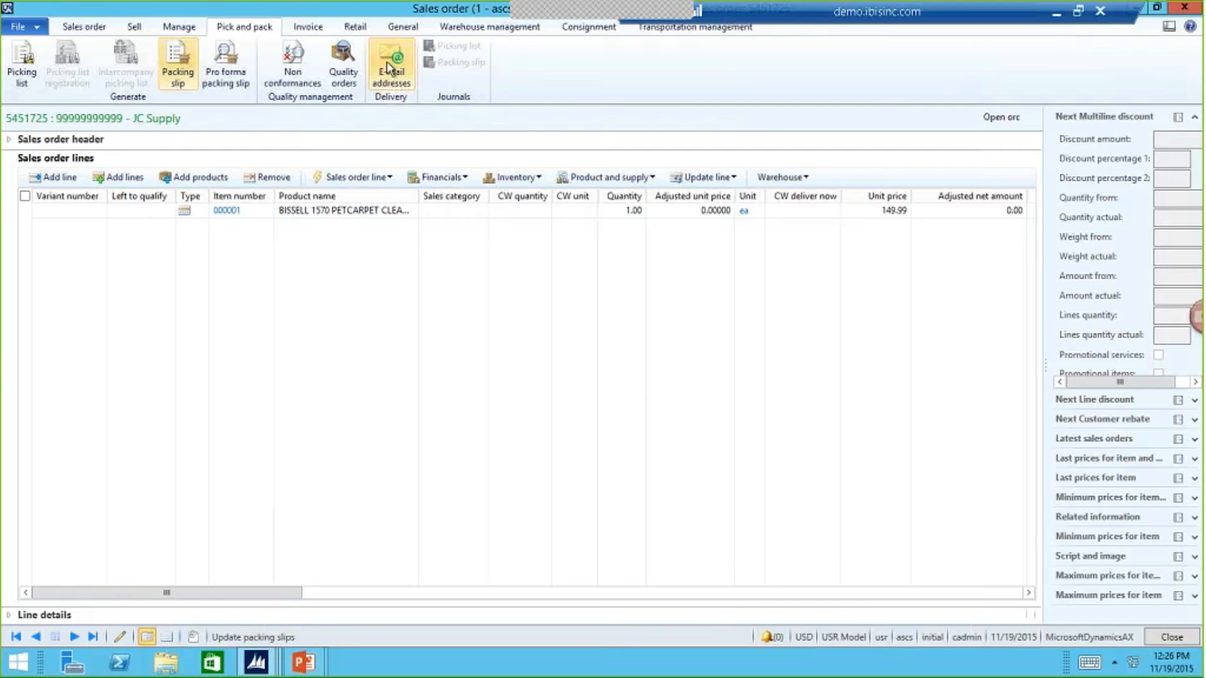
- Show the sales order's invoicing actions and switch to the PowerPoint slide show at the Order to Cash Lifecycle slide
left_click(308, 30)
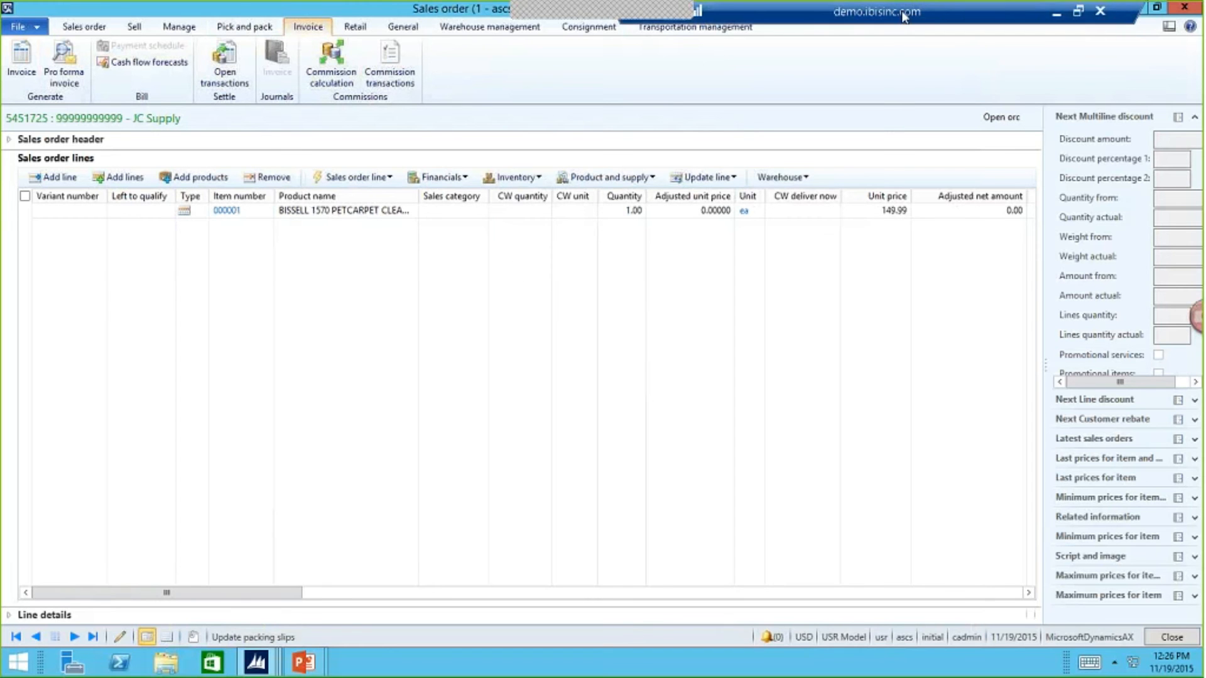
left_click_drag(858, 9, 707, 7)
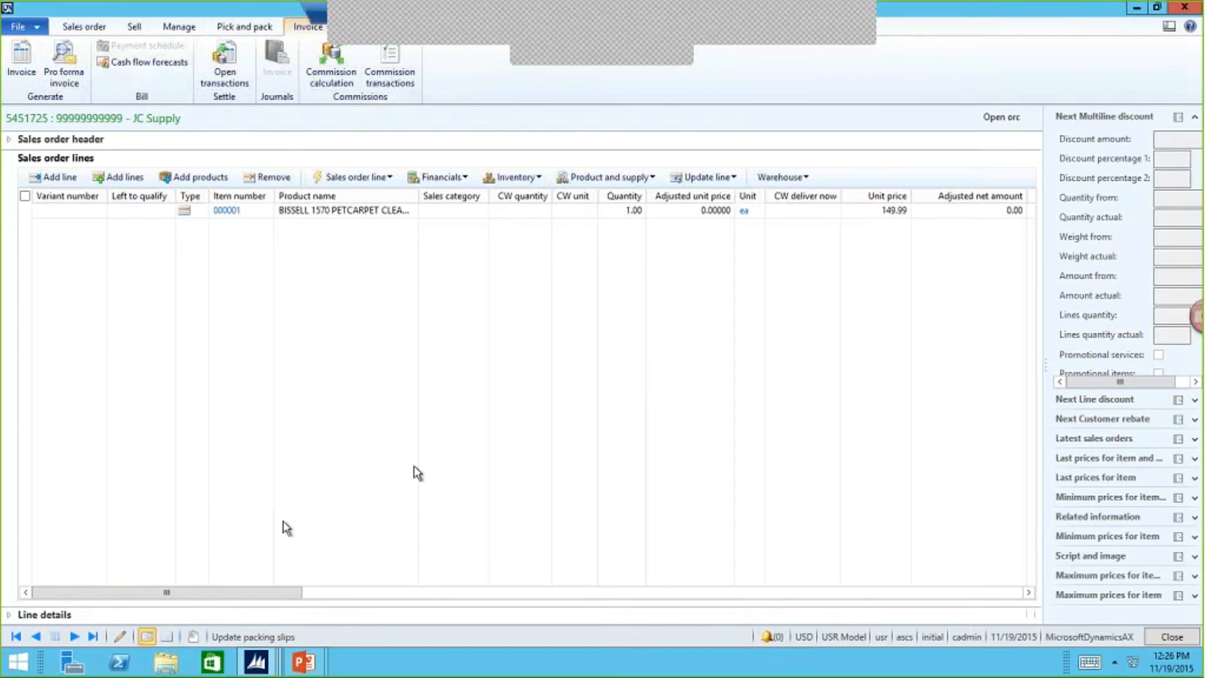
mouse_move(303, 662)
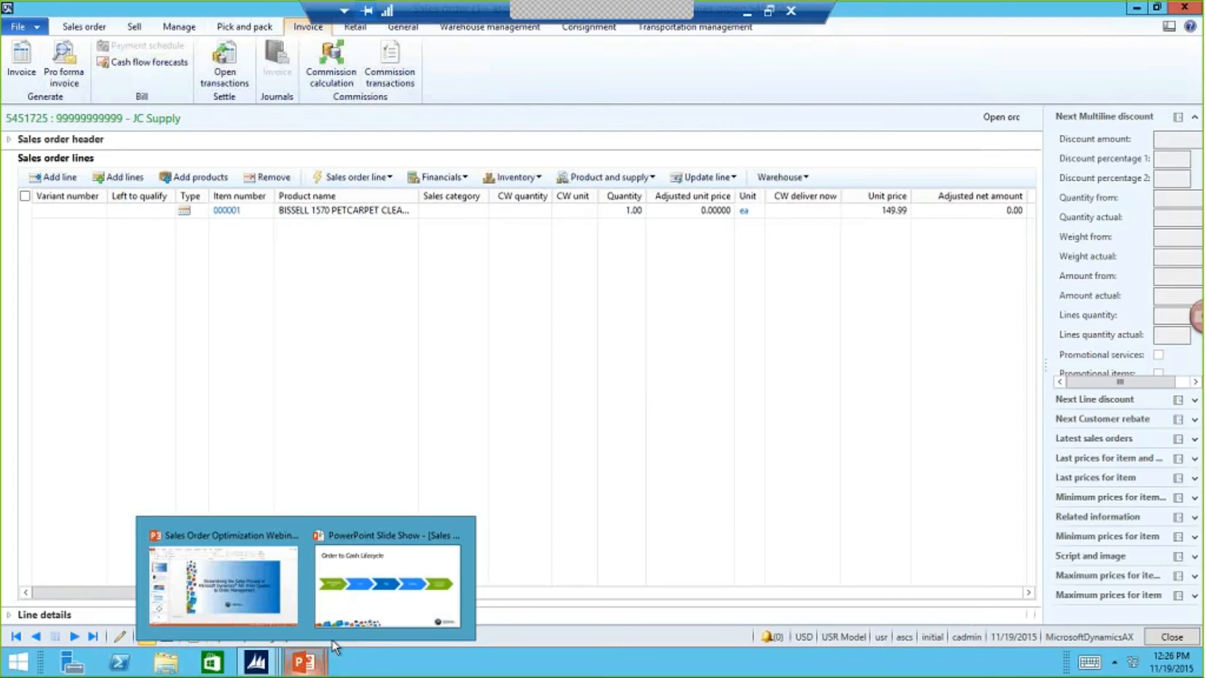
left_click(371, 602)
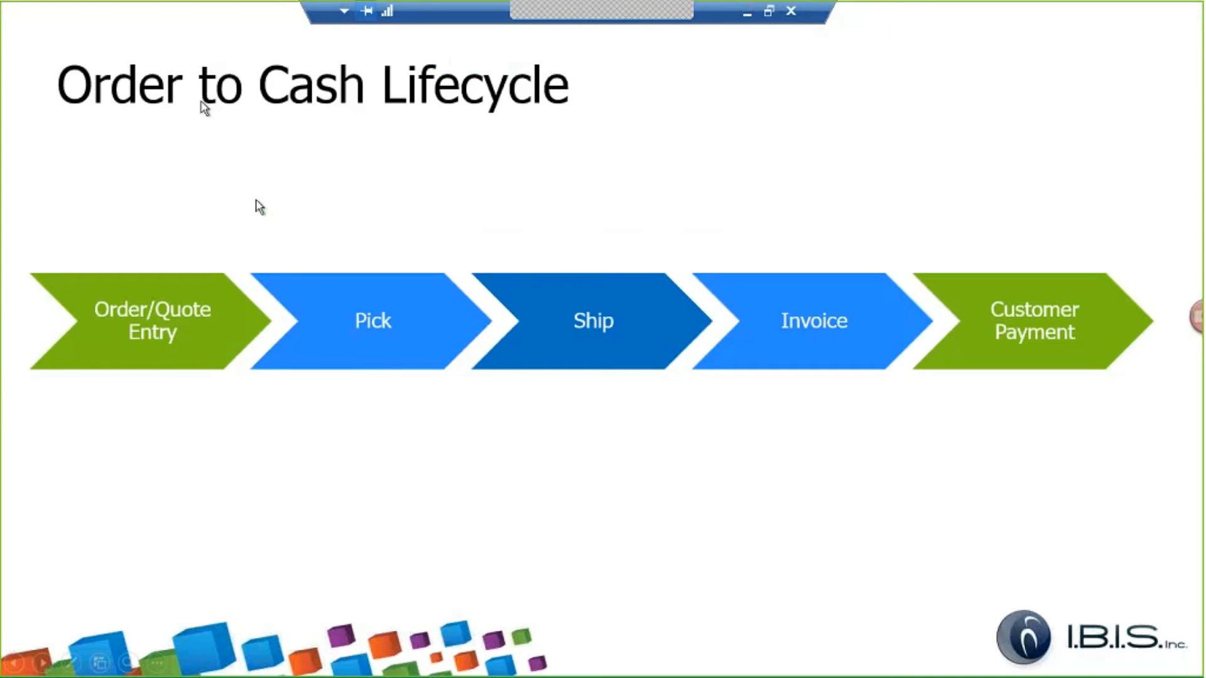